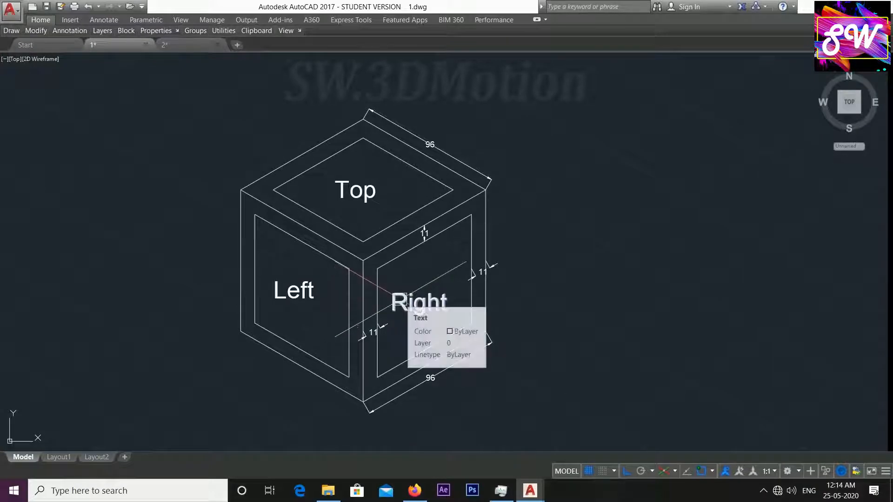
# Examine the isometric cube drawing, highlighting the outer edges of its top face and the inner outline of its right face
pyautogui.moveTo(526, 294); pyautogui.dragTo(515, 290, button='middle')
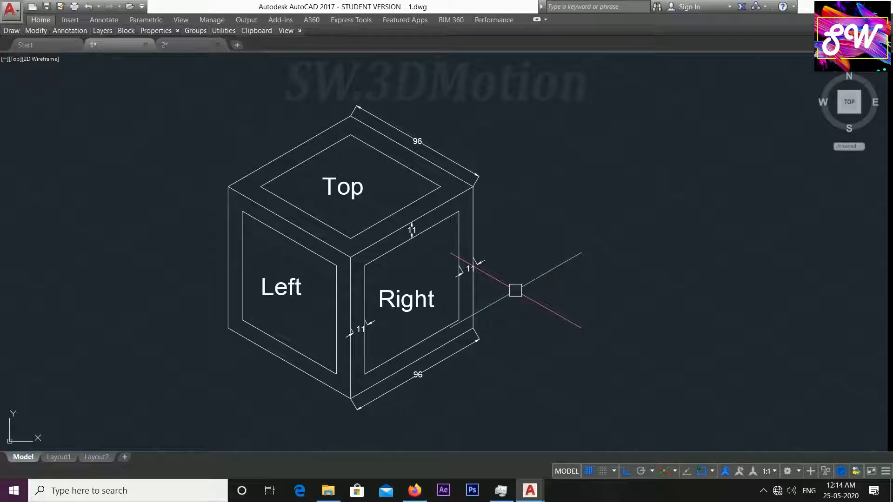
pyautogui.moveTo(516, 288); pyautogui.dragTo(530, 294, button='middle')
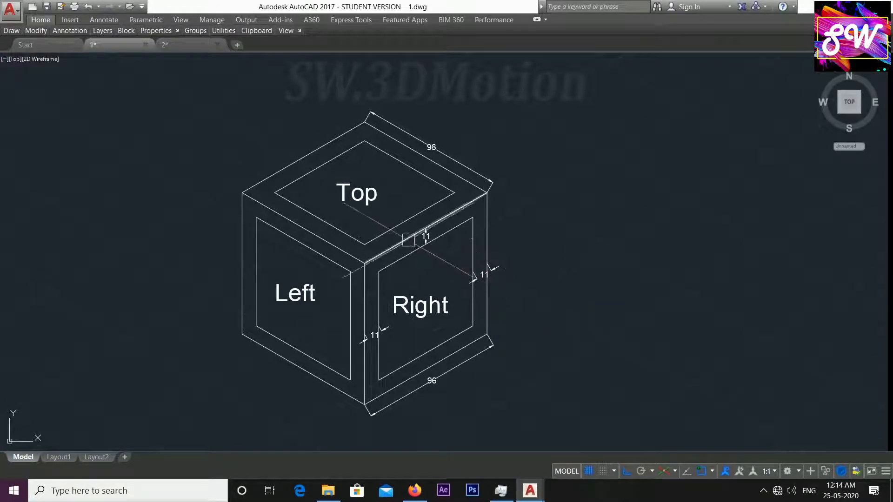
pyautogui.click(401, 241)
pyautogui.click(307, 229)
pyautogui.click(279, 171)
pyautogui.click(460, 177)
pyautogui.click(474, 241)
pyautogui.click(409, 253)
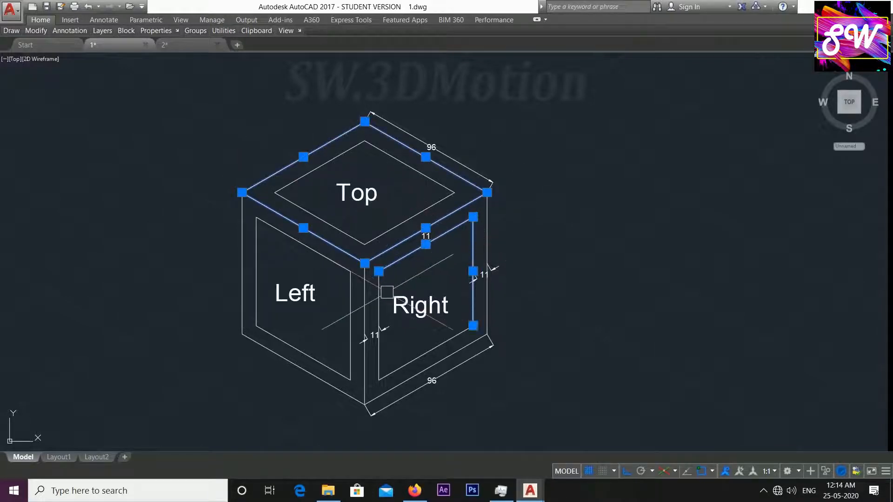
pyautogui.press('Escape')
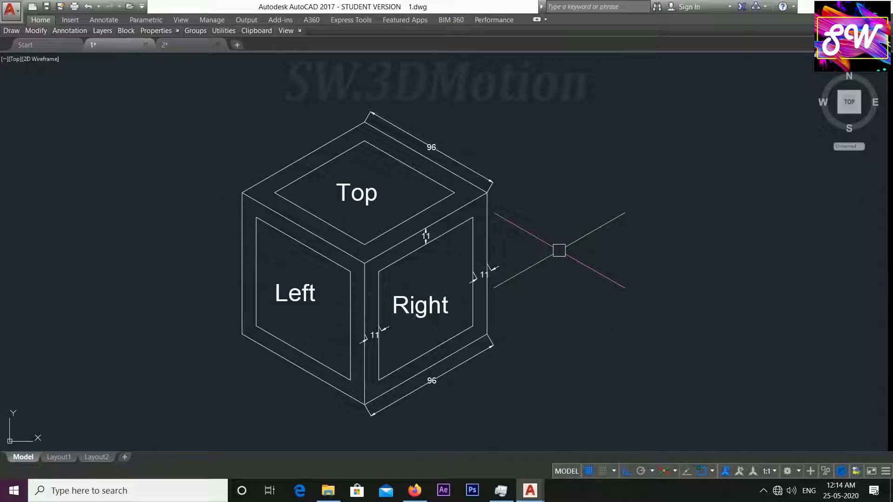
# Highlight an inner edge of the cube's top face and examine the drawing's X and Y axes, leaving nothing selected
pyautogui.moveTo(559, 250)
pyautogui.mouseDown(button='middle')
pyautogui.moveTo(531, 250)
pyautogui.moveTo(528, 259)
pyautogui.moveTo(546, 260)
pyautogui.mouseUp(button='middle')
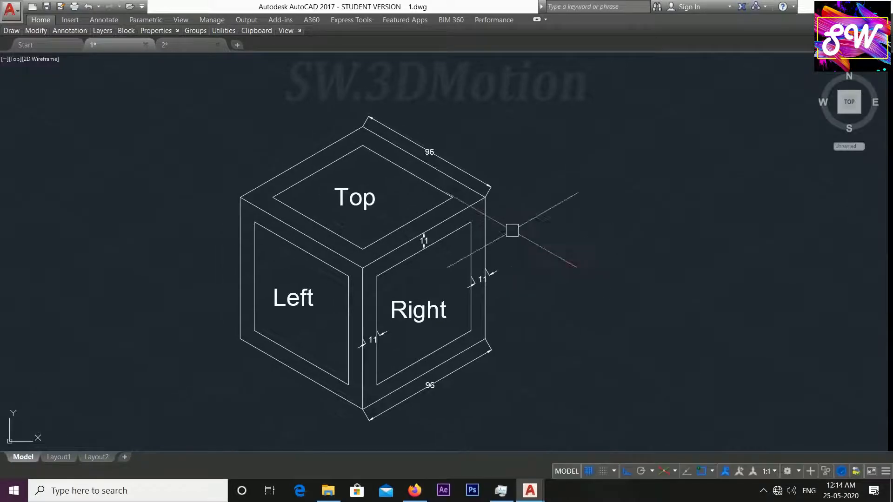
pyautogui.click(291, 207)
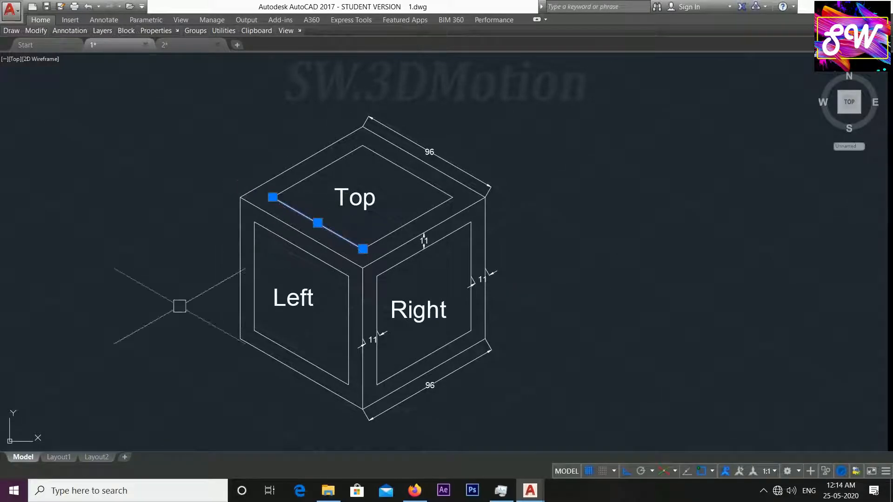
pyautogui.click(23, 440)
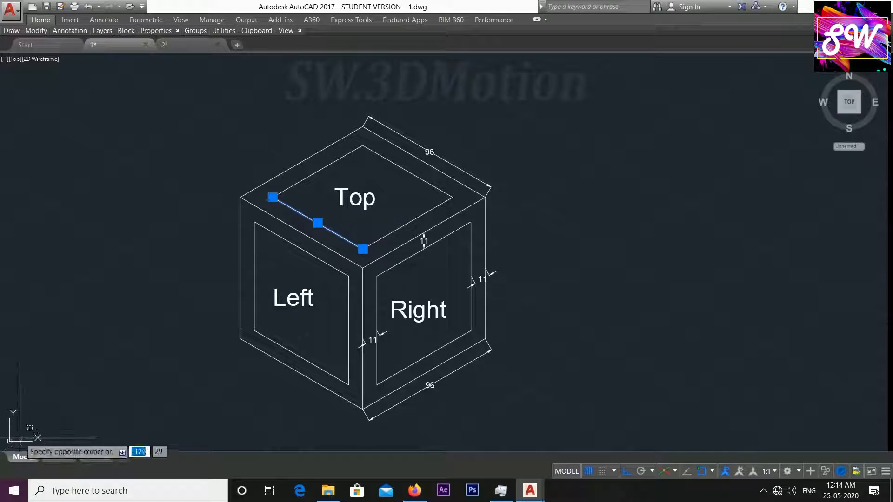
pyautogui.click(11, 423)
pyautogui.press('Escape')
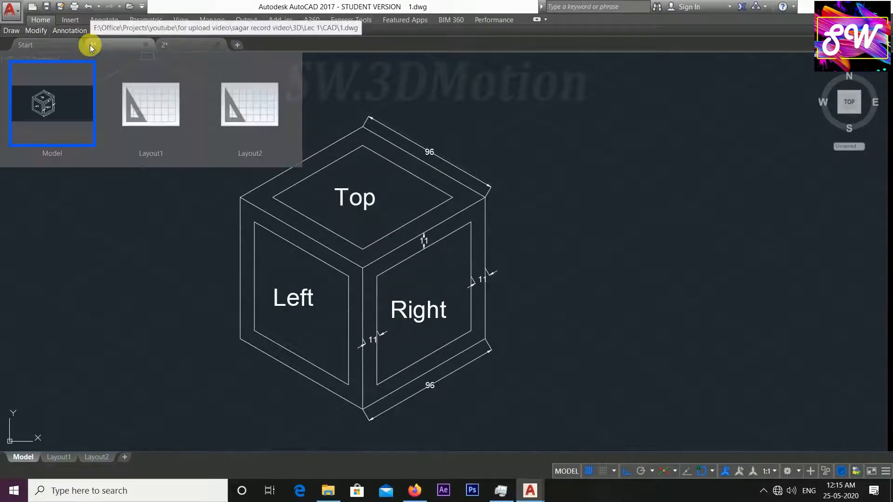
# Switch to drawing 2.dwg and examine the 3D wireframe box in its SE Isometric view
pyautogui.click(184, 45)
pyautogui.scroll(-2, 369, 223)
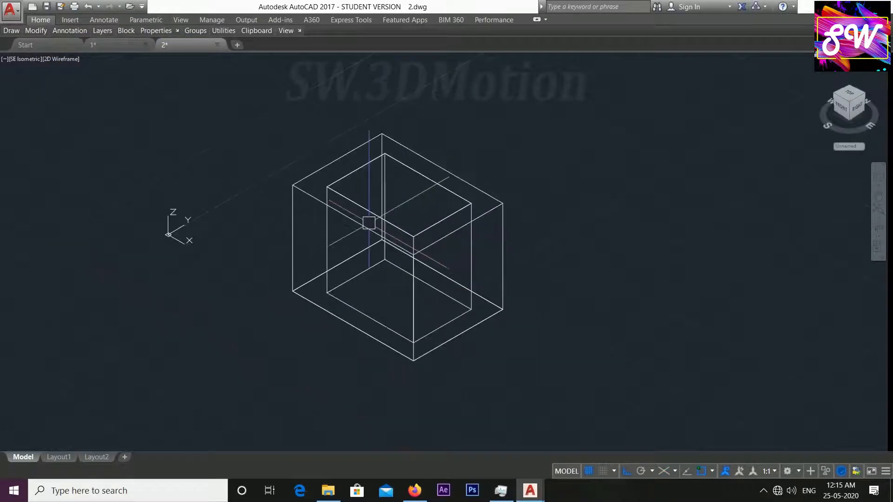
pyautogui.moveTo(450, 265); pyautogui.dragTo(420, 265, button='middle')
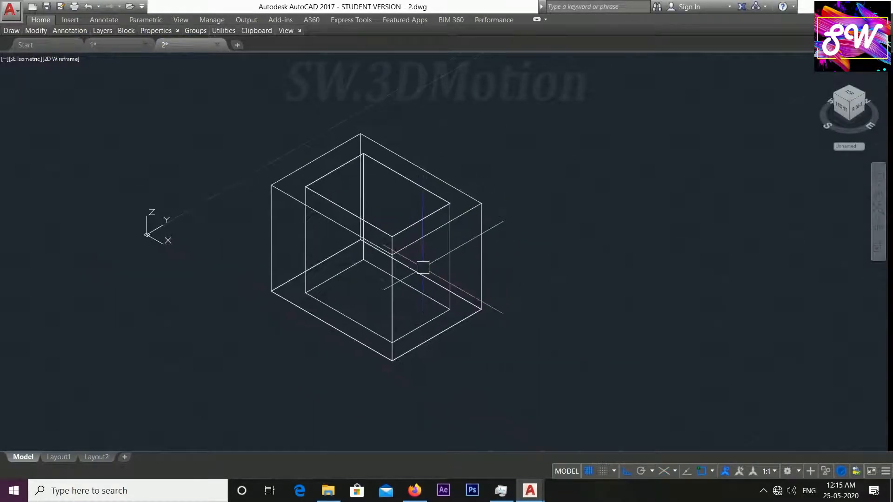
pyautogui.scroll(3, 422, 266)
pyautogui.scroll(-3, 422, 268)
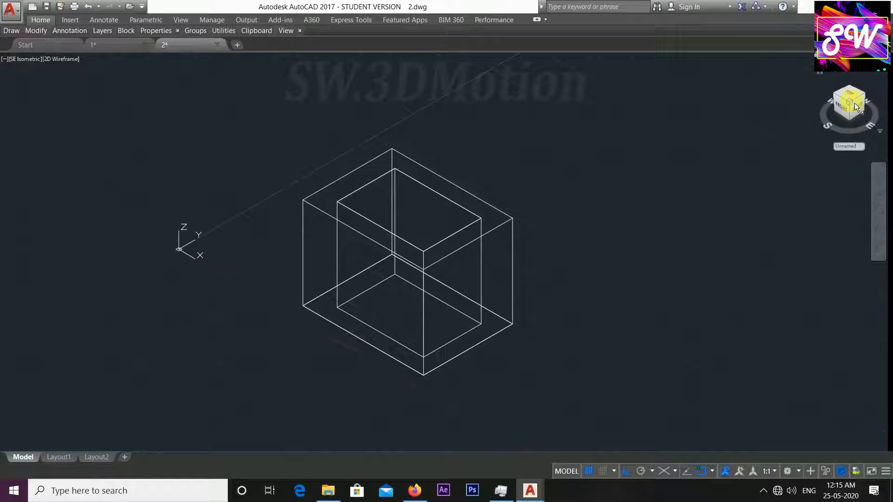
pyautogui.scroll(4, 520, 233)
pyautogui.scroll(-3, 416, 294)
pyautogui.moveTo(416, 293); pyautogui.dragTo(463, 321, button='middle')
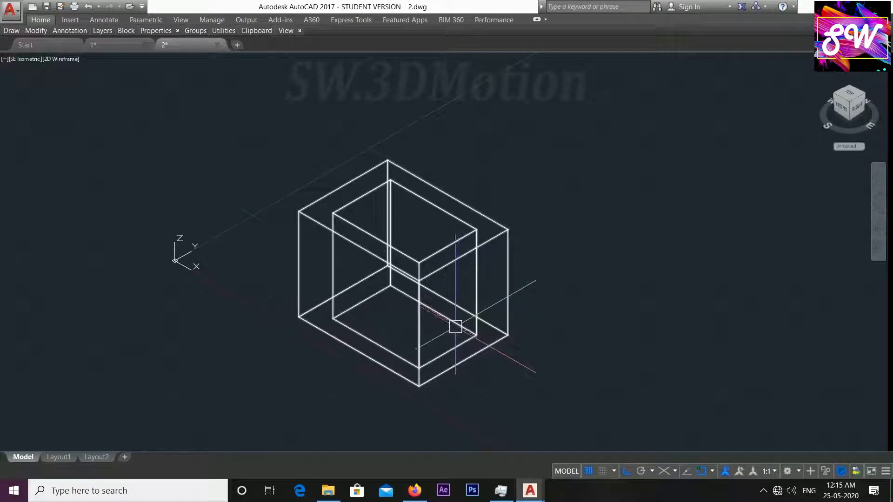
# Orbit the 3D box to examine it from another angle, and restore the SE Isometric view
pyautogui.moveTo(455, 327)
pyautogui.keyDown('shift'); pyautogui.mouseDown(button='middle')
pyautogui.moveTo(437, 299)
pyautogui.moveTo(360, 272)
pyautogui.moveTo(403, 289)
pyautogui.moveTo(367, 269)
pyautogui.moveTo(409, 311)
pyautogui.moveTo(460, 319)
pyautogui.mouseUp(button='middle'); pyautogui.keyUp('shift')
pyautogui.scroll(-2, 440, 261)
pyautogui.scroll(2, 445, 309)
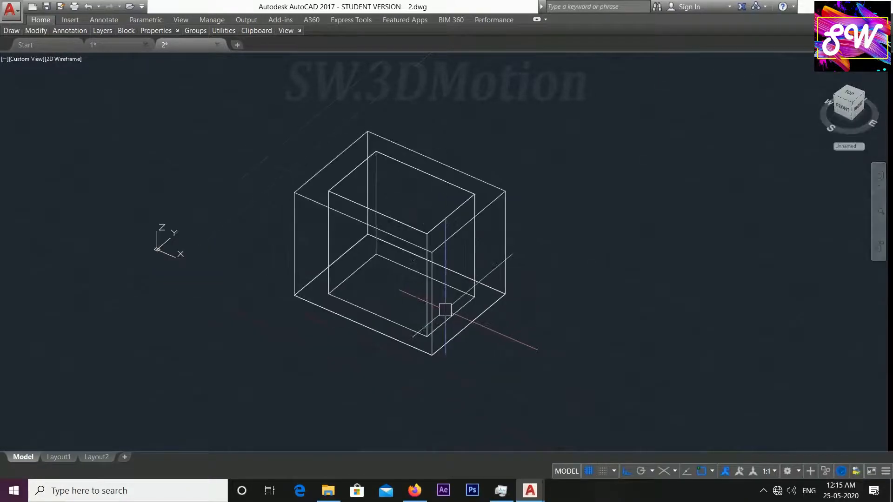
pyautogui.scroll(2, 443, 299)
pyautogui.moveTo(459, 305); pyautogui.dragTo(464, 335, button='middle')
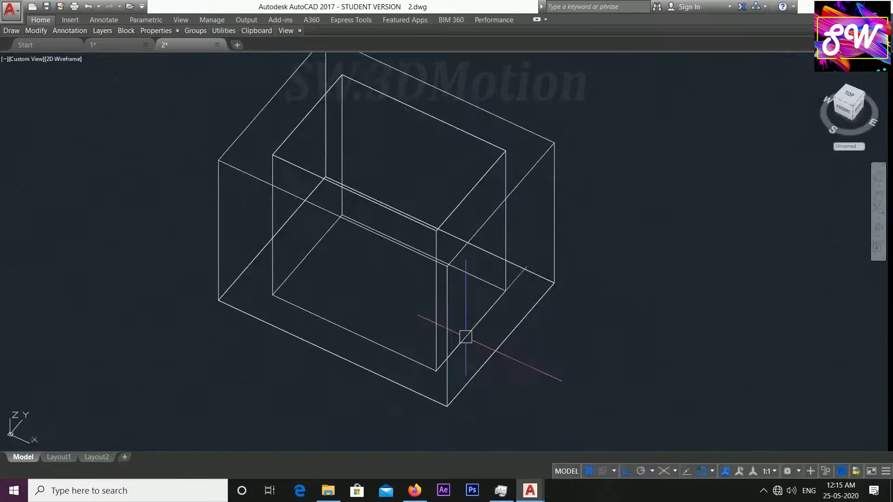
pyautogui.scroll(-4, 468, 292)
pyautogui.scroll(4, 468, 293)
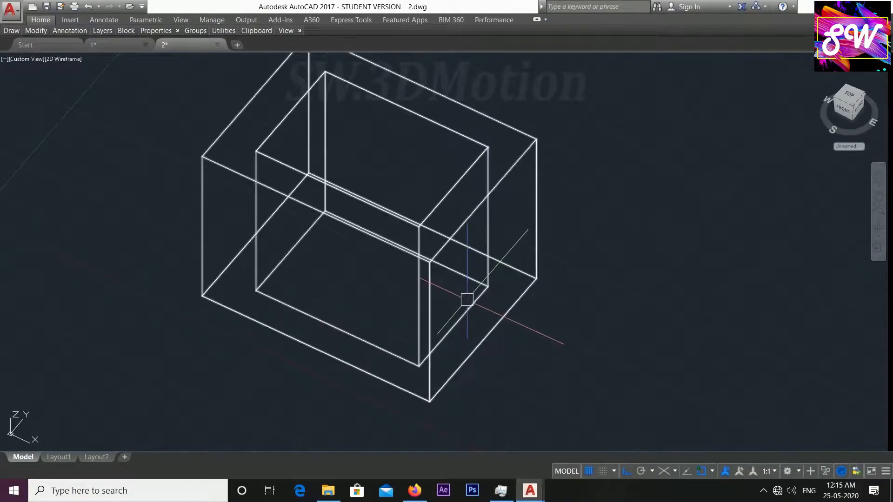
pyautogui.scroll(-6, 470, 286)
pyautogui.scroll(2, 470, 282)
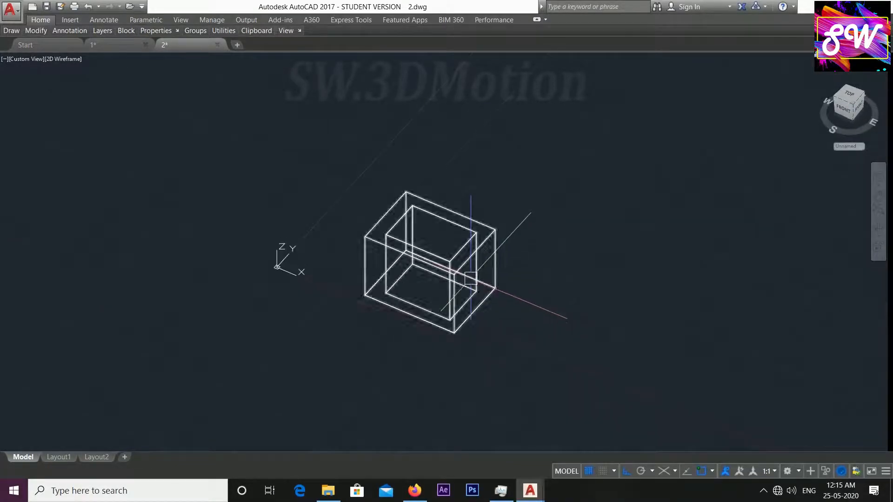
pyautogui.scroll(2, 470, 278)
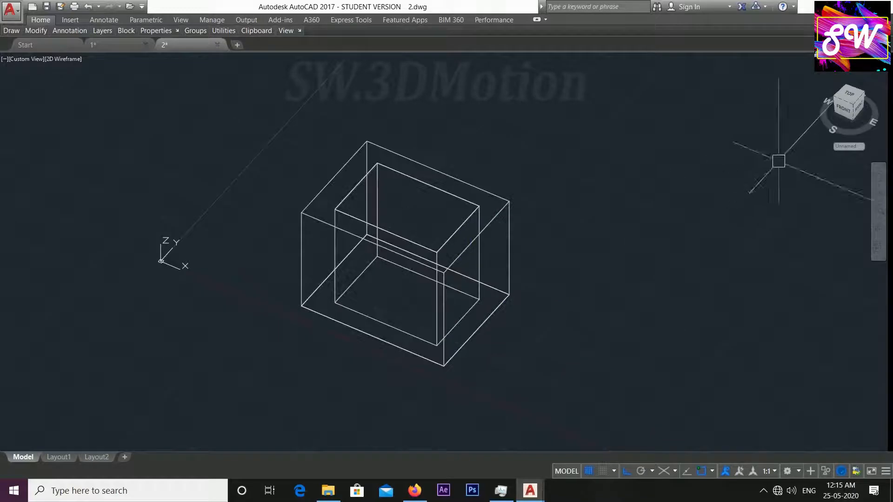
pyautogui.click(854, 106)
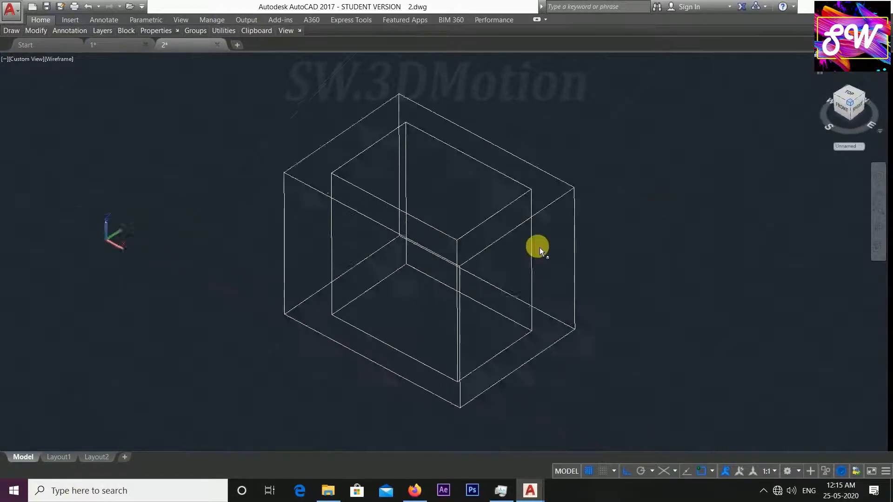
# Switch to drawing 1.dwg, orbit the flat isometric cube to inspect it at an angle, and restore the Top view
pyautogui.click(105, 43)
pyautogui.moveTo(431, 289)
pyautogui.mouseDown(button='middle')
pyautogui.moveTo(420, 261)
pyautogui.moveTo(463, 269)
pyautogui.mouseUp(button='middle')
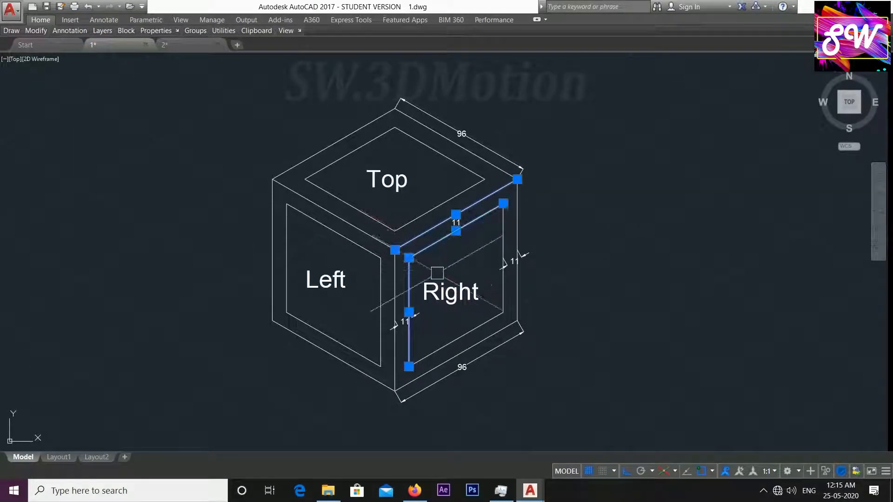
pyautogui.moveTo(472, 270)
pyautogui.mouseDown(button='middle')
pyautogui.moveTo(441, 272)
pyautogui.moveTo(455, 279)
pyautogui.mouseUp(button='middle')
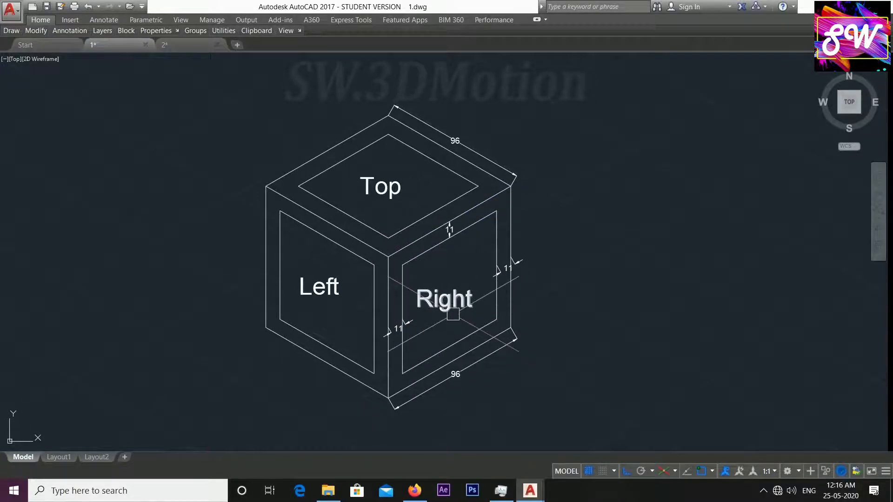
pyautogui.moveTo(462, 331)
pyautogui.keyDown('shift'); pyautogui.mouseDown(button='middle')
pyautogui.moveTo(475, 175)
pyautogui.moveTo(478, 222)
pyautogui.moveTo(461, 265)
pyautogui.moveTo(467, 306)
pyautogui.moveTo(478, 251)
pyautogui.moveTo(453, 235)
pyautogui.moveTo(468, 188)
pyautogui.moveTo(460, 239)
pyautogui.moveTo(534, 289)
pyautogui.moveTo(518, 236)
pyautogui.moveTo(546, 181)
pyautogui.moveTo(534, 179)
pyautogui.moveTo(458, 291)
pyautogui.moveTo(476, 297)
pyautogui.mouseUp(button='middle'); pyautogui.keyUp('shift')
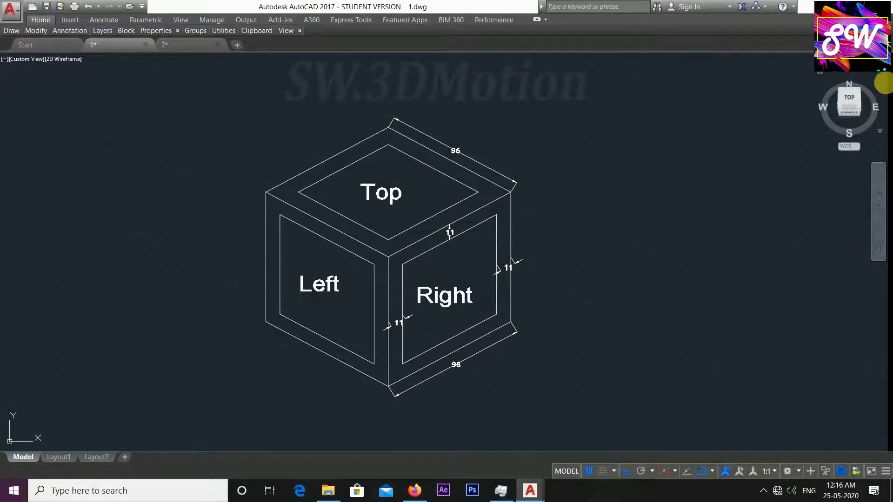
pyautogui.click(850, 98)
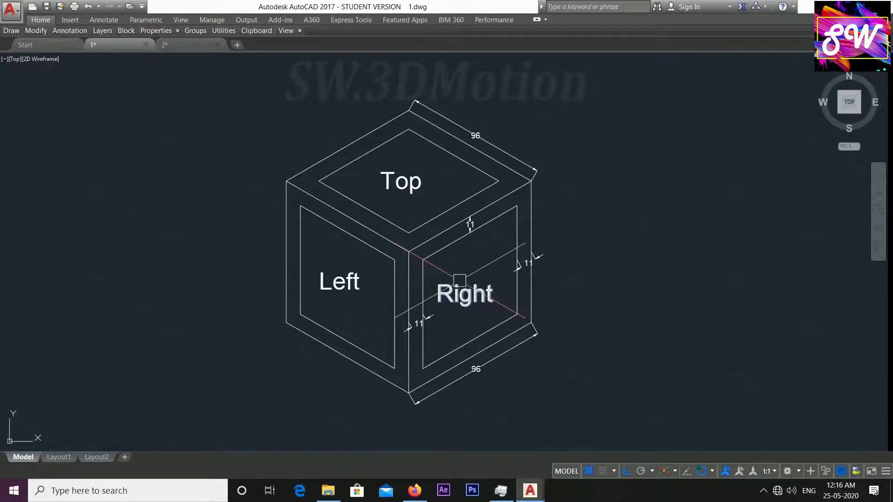
pyautogui.moveTo(448, 263); pyautogui.dragTo(428, 261, button='middle')
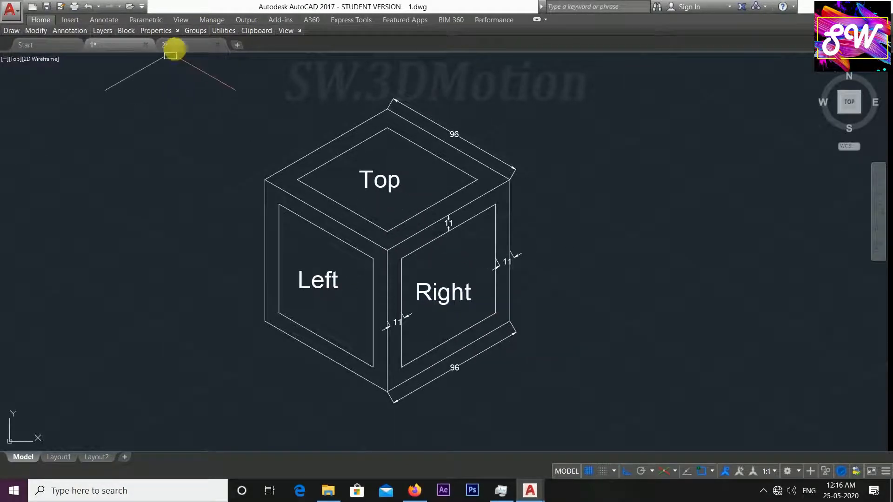
# Compare the 3D box in 2.dwg with the flat isometric cube in 1.dwg, ending on 2.dwg
pyautogui.click(179, 44)
pyautogui.moveTo(445, 225); pyautogui.dragTo(421, 217, button='middle')
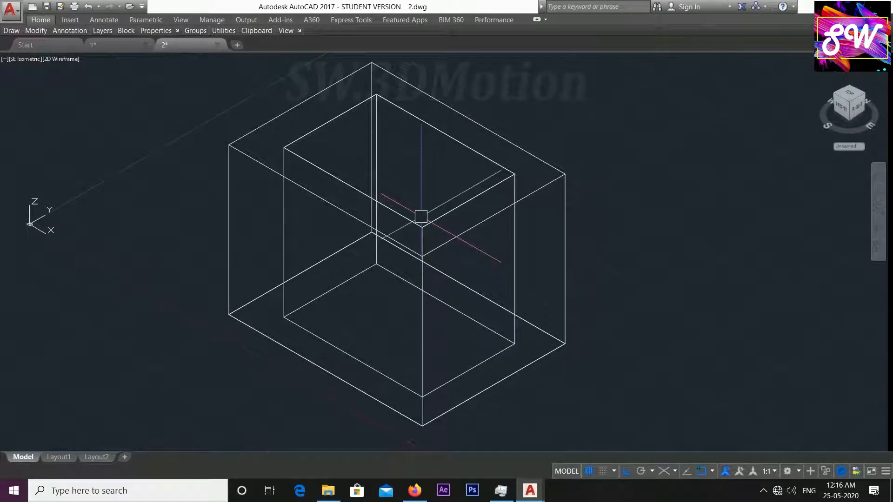
pyautogui.click(121, 46)
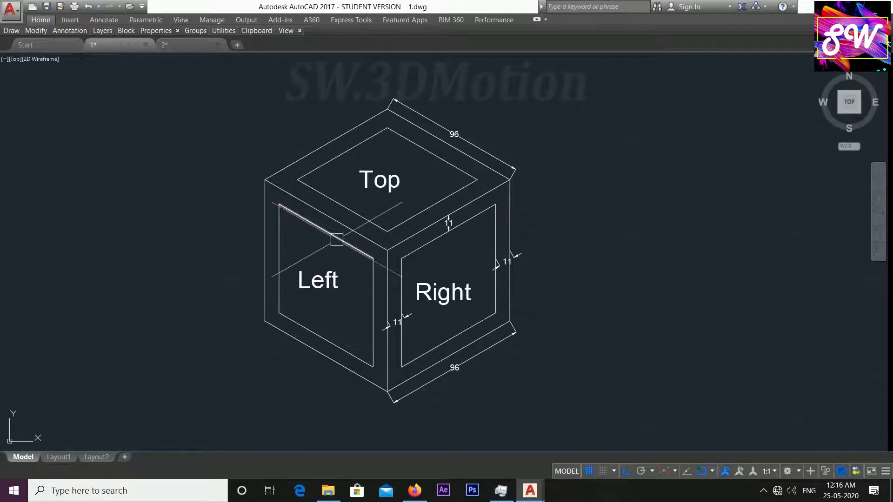
pyautogui.moveTo(421, 247); pyautogui.dragTo(433, 255, button='middle')
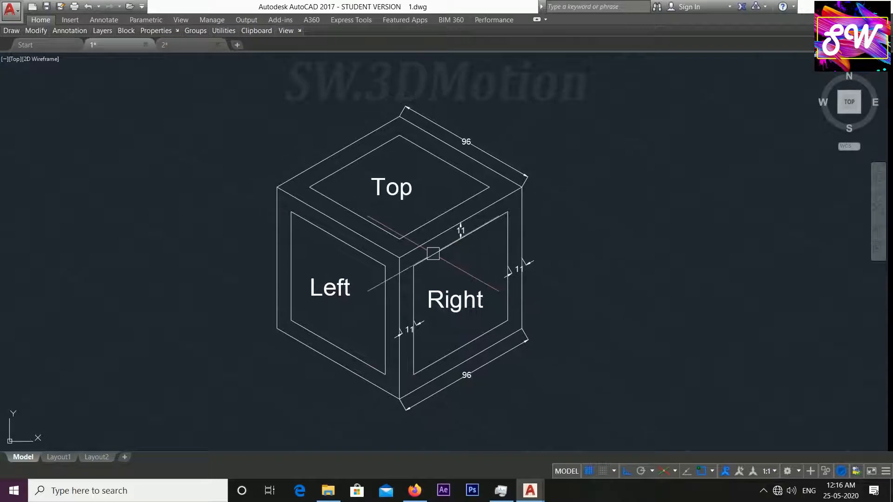
pyautogui.click(186, 45)
pyautogui.moveTo(485, 236); pyautogui.dragTo(429, 249, button='middle')
pyautogui.scroll(-2, 448, 257)
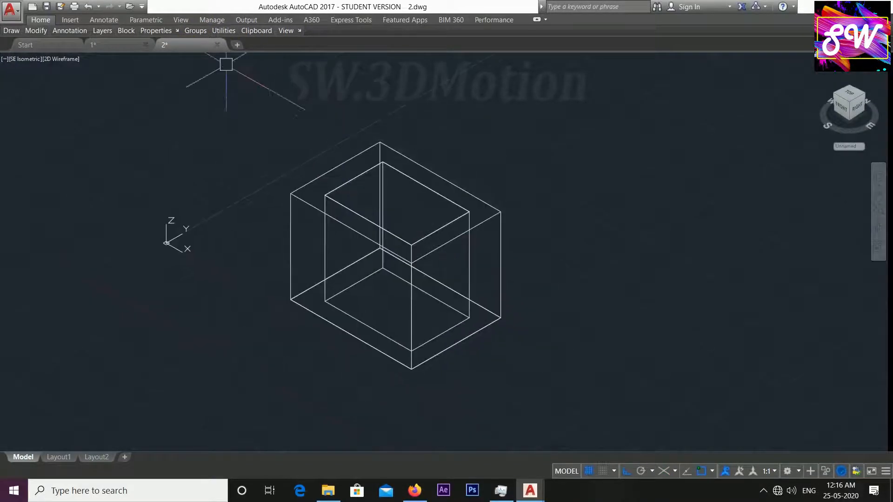
# Close drawing 2.dwg without saving its changes and return to 1.dwg
pyautogui.click(217, 45)
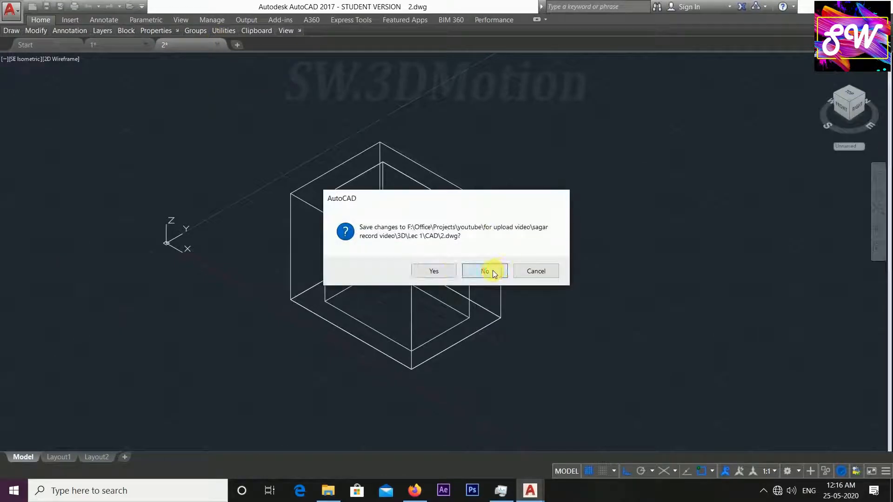
pyautogui.click(483, 269)
pyautogui.moveTo(493, 270); pyautogui.dragTo(453, 269, button='middle')
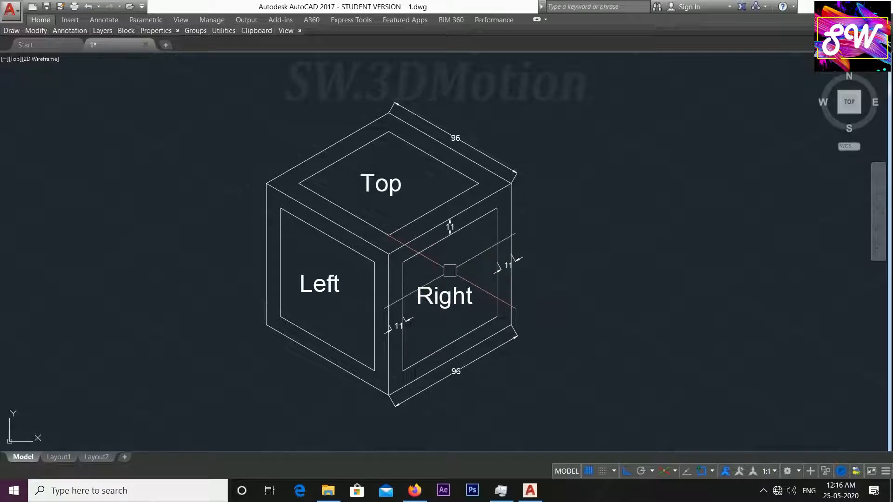
pyautogui.moveTo(459, 270)
pyautogui.mouseDown(button='middle')
pyautogui.moveTo(470, 260)
pyautogui.moveTo(459, 266)
pyautogui.moveTo(483, 280)
pyautogui.mouseUp(button='middle')
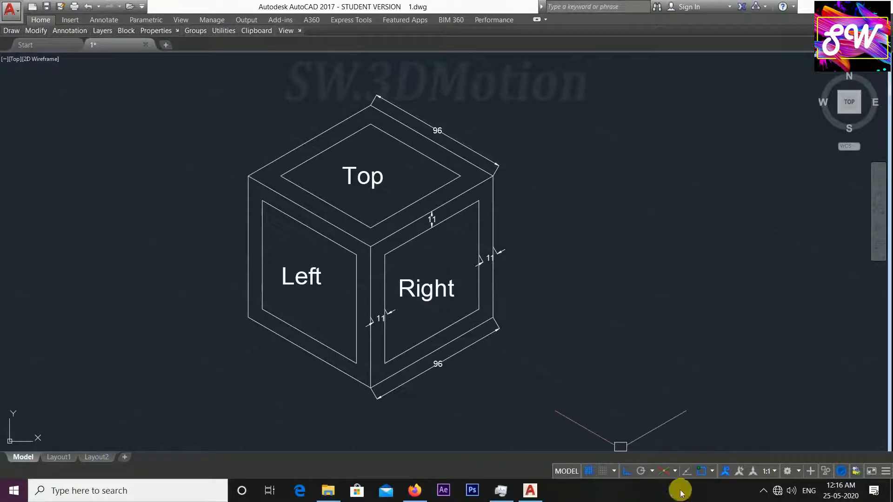
pyautogui.moveTo(634, 383); pyautogui.dragTo(676, 373, button='middle')
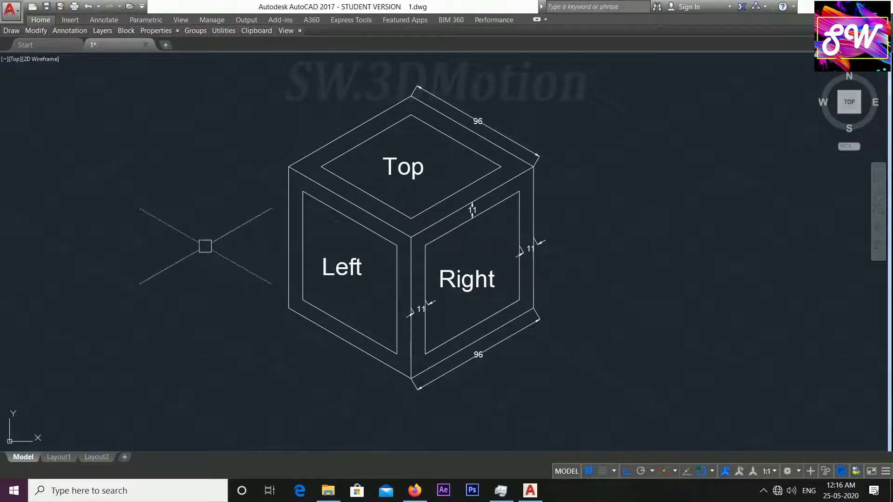
pyautogui.click(197, 234)
pyautogui.click(197, 234)
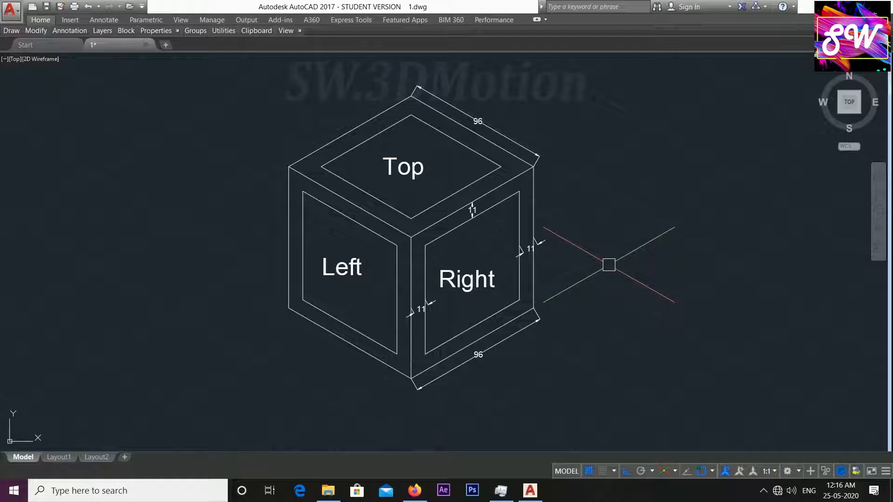
# Turn off isometric drafting mode and bring up an empty area of the drawing beside the cube
pyautogui.click(665, 468)
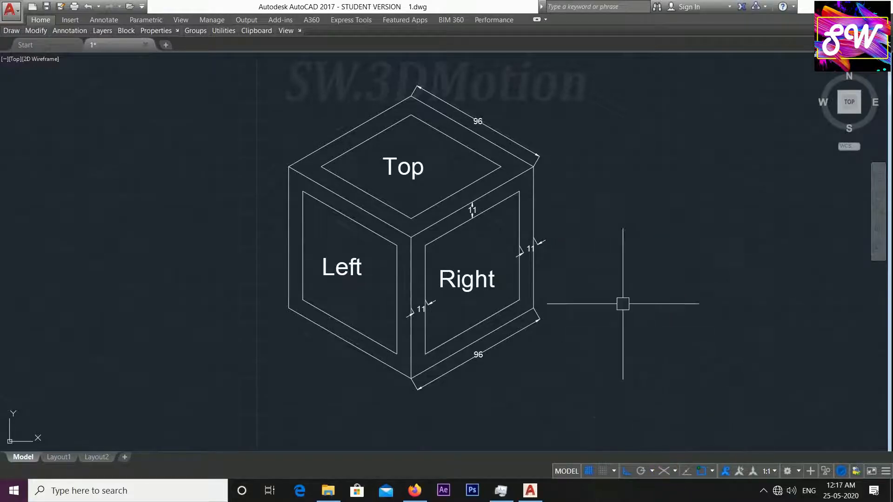
pyautogui.moveTo(600, 274); pyautogui.dragTo(578, 273, button='middle')
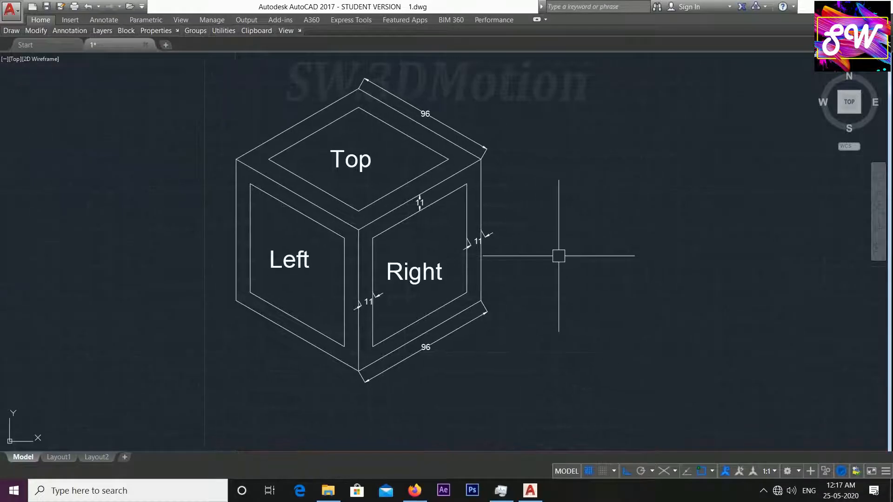
pyautogui.scroll(5, 523, 296)
pyautogui.scroll(3, 522, 296)
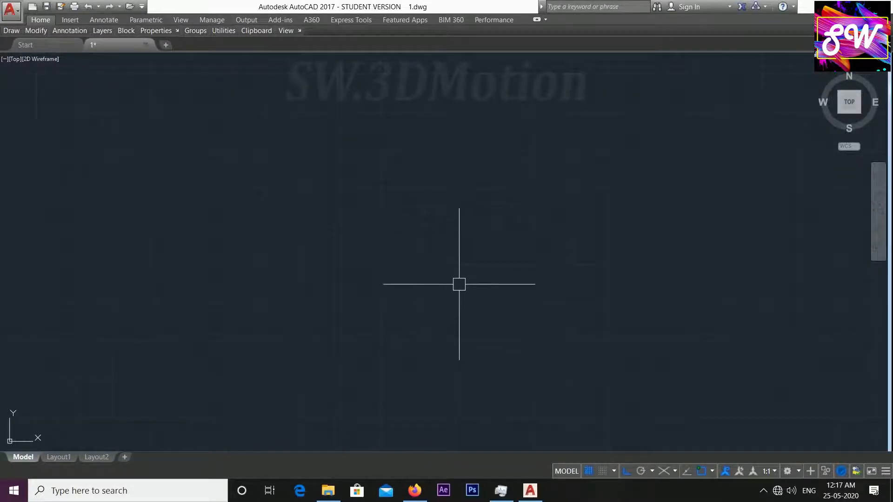
# Inspect the dimensioned isometric cube, briefly highlighting the two outer edges that meet at the Top face's right corner
pyautogui.scroll(-5, 550, 289)
pyautogui.scroll(-4, 550, 288)
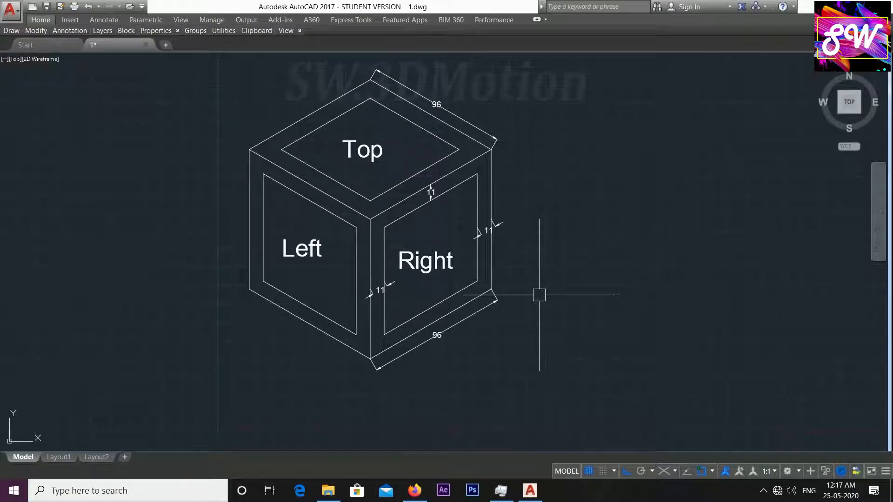
pyautogui.moveTo(539, 295); pyautogui.dragTo(517, 296, button='middle')
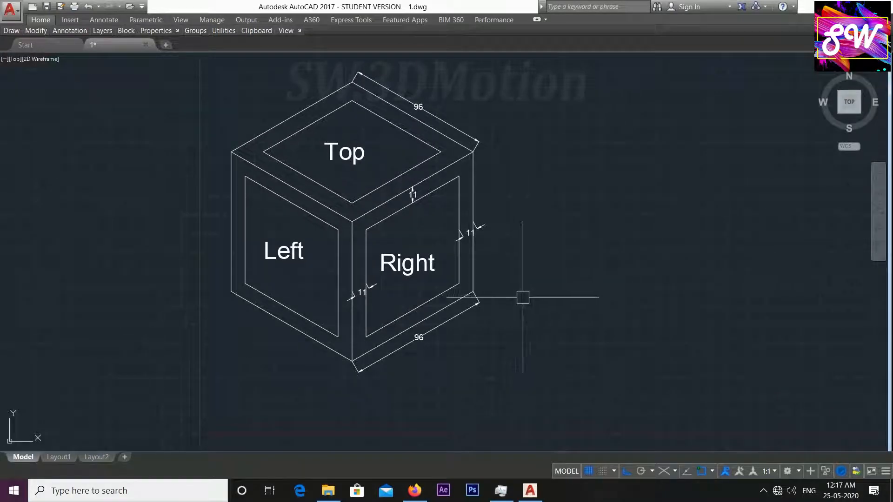
pyautogui.moveTo(524, 247)
pyautogui.mouseDown(button='middle')
pyautogui.moveTo(532, 269)
pyautogui.moveTo(542, 259)
pyautogui.mouseUp(button='middle')
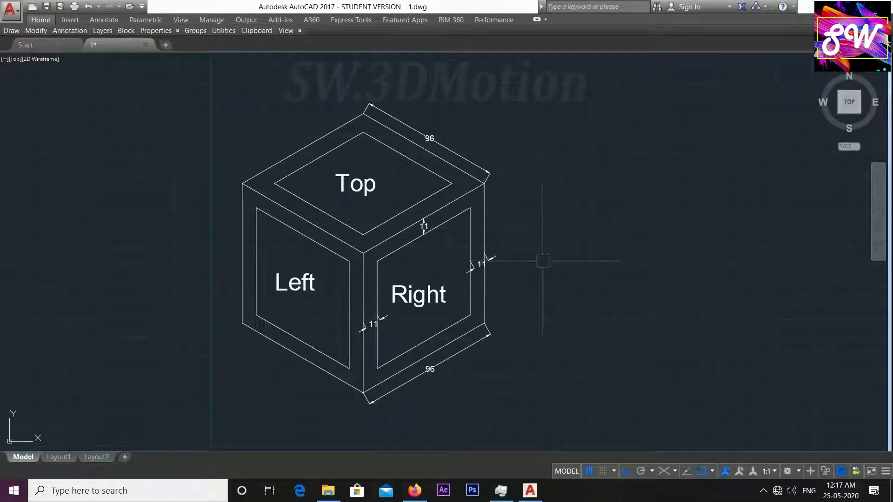
pyautogui.moveTo(560, 260); pyautogui.dragTo(560, 260, button='middle')
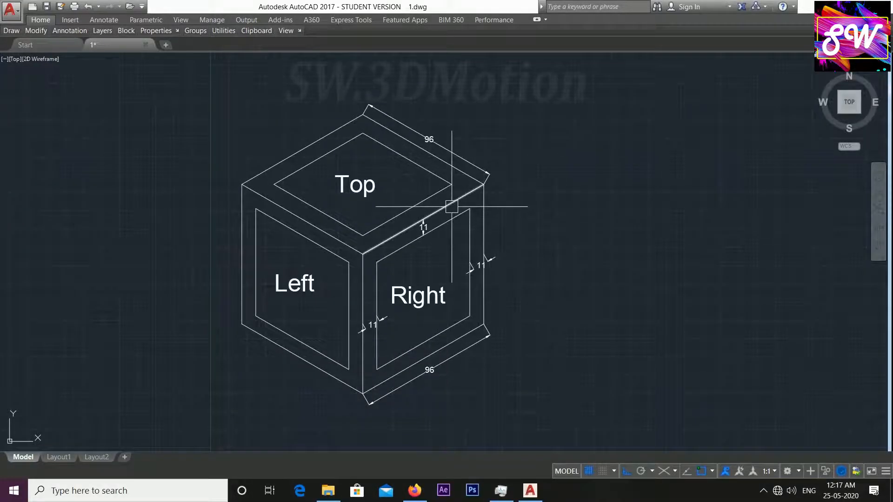
pyautogui.click(468, 193)
pyautogui.click(458, 170)
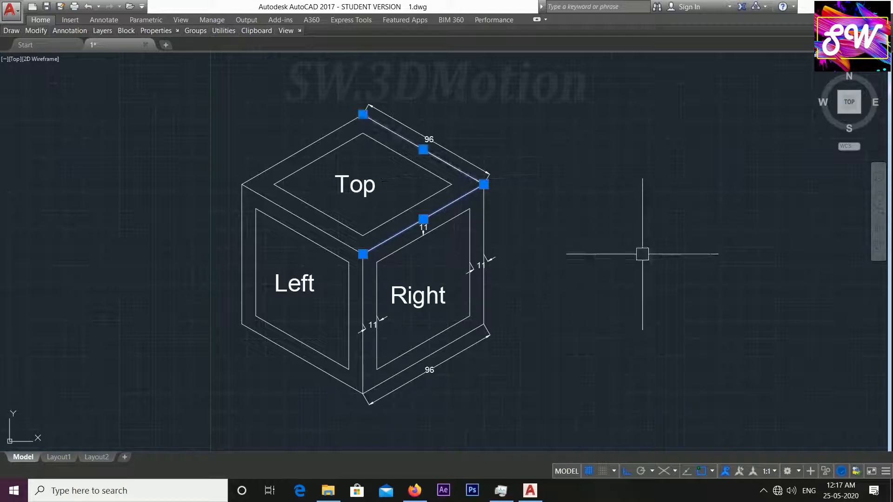
pyautogui.press('Escape')
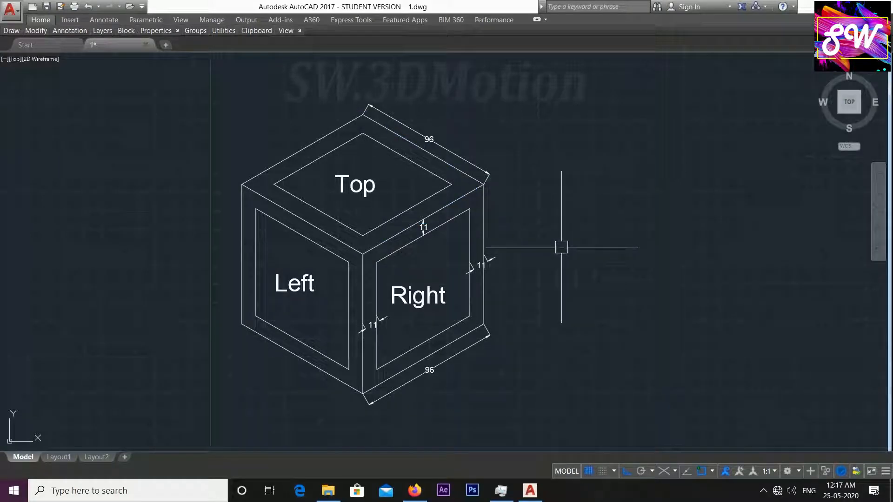
pyautogui.moveTo(577, 264); pyautogui.dragTo(578, 273, button='middle')
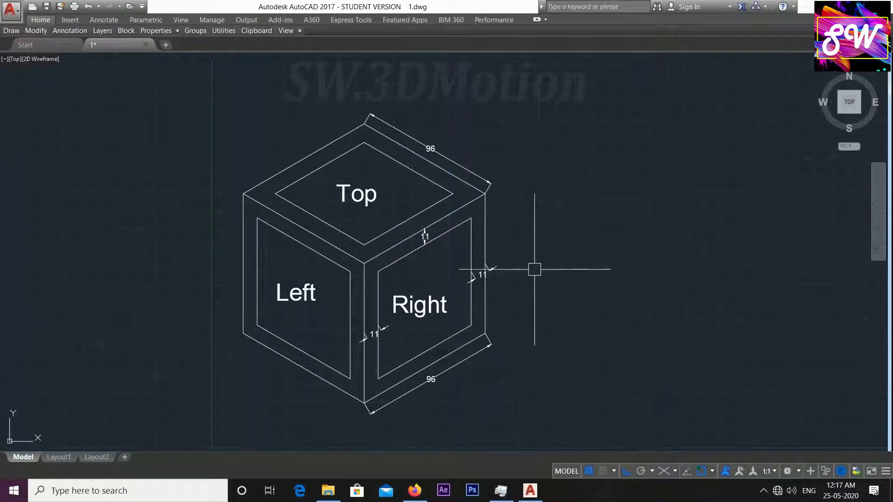
pyautogui.moveTo(692, 329); pyautogui.dragTo(691, 311, button='middle')
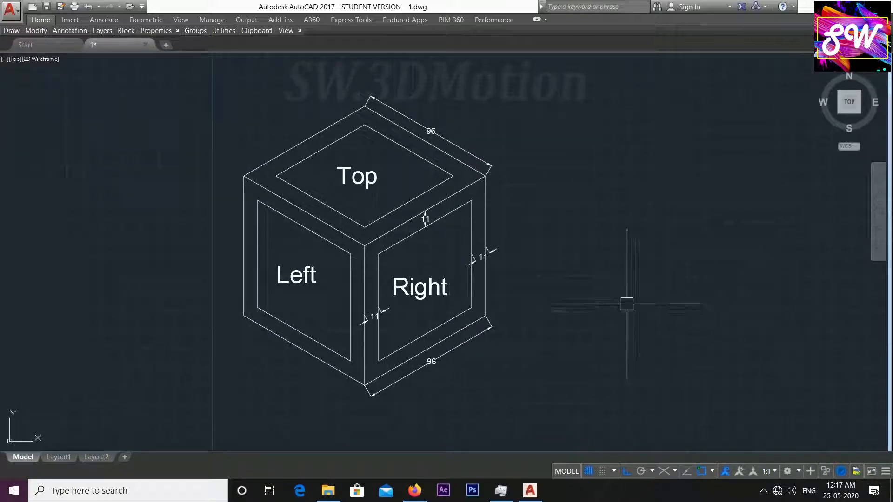
pyautogui.moveTo(543, 297); pyautogui.dragTo(543, 318, button='middle')
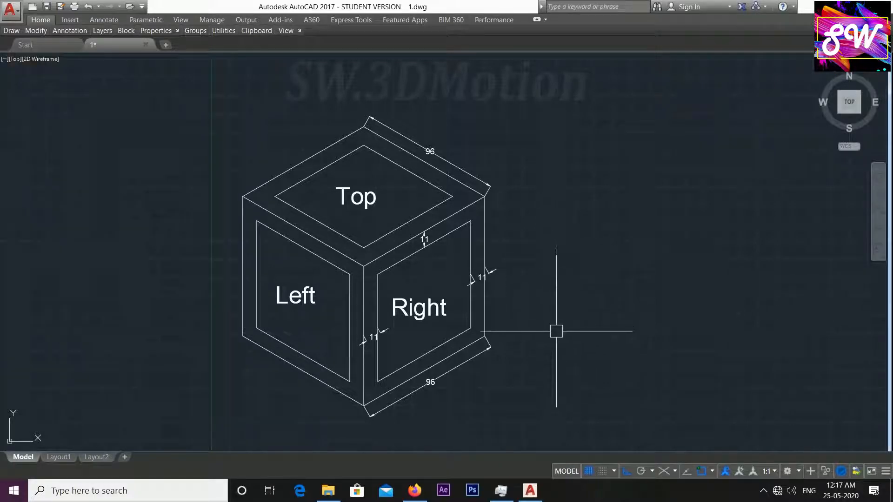
# Turn on isometric drafting mode and look over the cube and the empty area beside it with the isometric crosshair
pyautogui.click(662, 473)
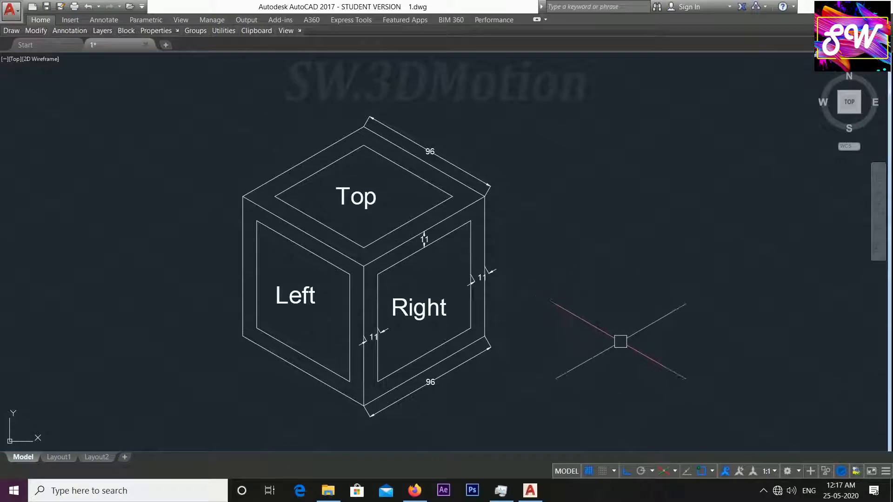
pyautogui.moveTo(257, 295); pyautogui.dragTo(425, 295, button='middle')
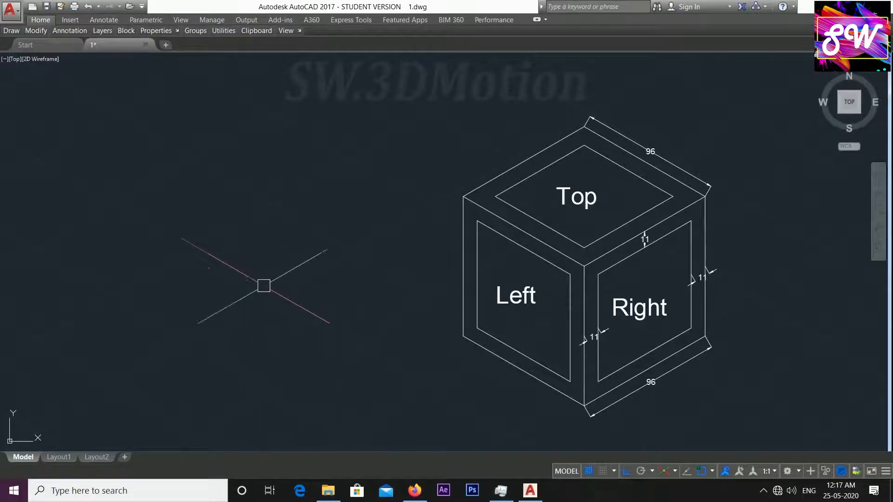
pyautogui.scroll(-3, 337, 175)
pyautogui.scroll(3, 332, 242)
pyautogui.moveTo(311, 221); pyautogui.dragTo(369, 258, button='middle')
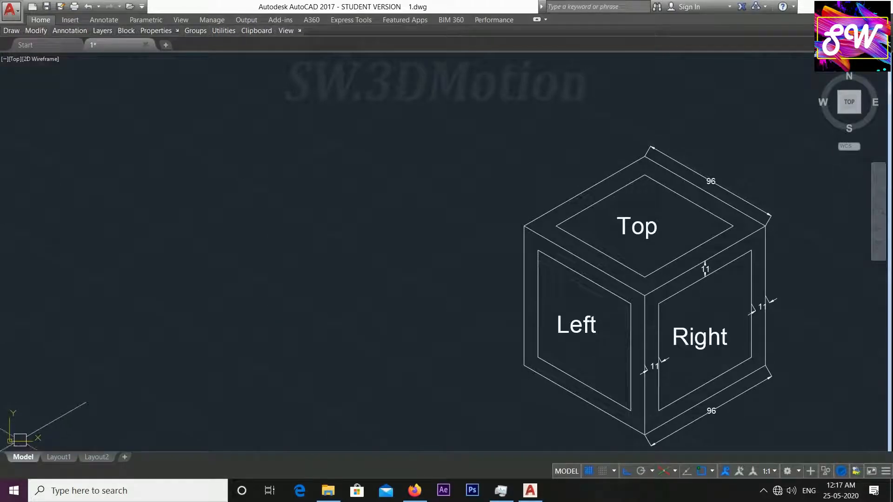
pyautogui.moveTo(327, 288); pyautogui.dragTo(249, 299, button='middle')
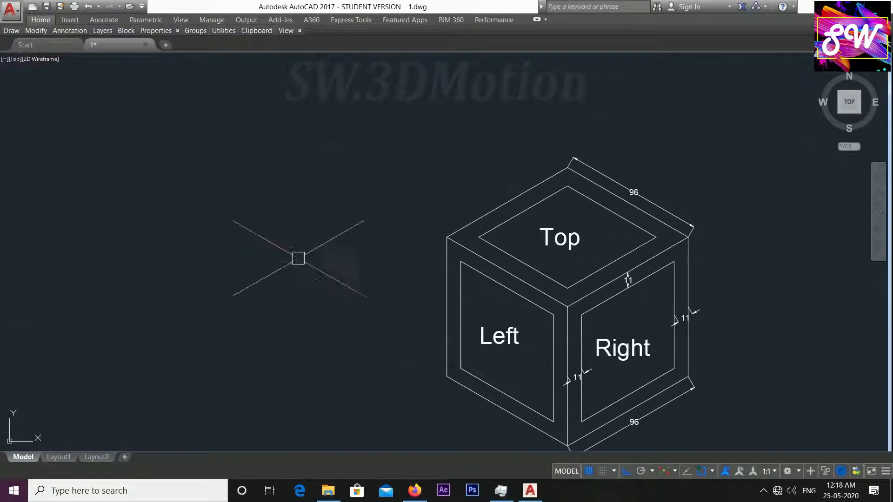
pyautogui.scroll(-2, 263, 231)
pyautogui.moveTo(395, 285); pyautogui.dragTo(347, 259, button='middle')
pyautogui.scroll(2, 418, 265)
pyautogui.moveTo(450, 291); pyautogui.dragTo(369, 293, button='middle')
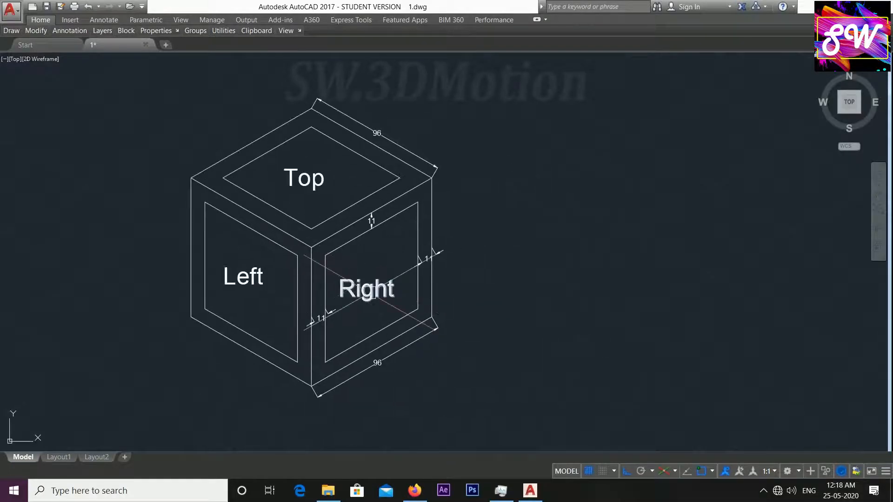
# Highlight the Top, Left and Right text labels to identify the cube's three faces, and clear the selection
pyautogui.click(245, 277)
pyautogui.click(304, 179)
pyautogui.moveTo(396, 251); pyautogui.dragTo(428, 263, button='middle')
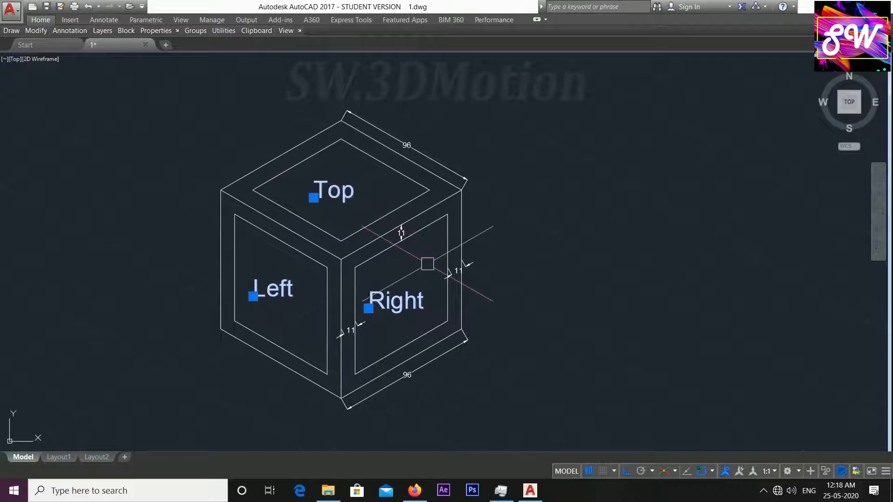
pyautogui.press('Escape')
pyautogui.scroll(2, 402, 304)
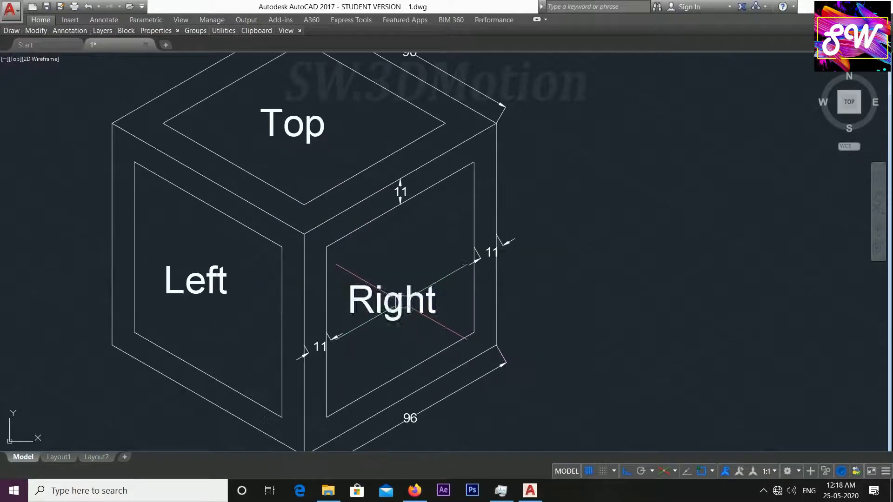
pyautogui.click(392, 300)
pyautogui.click(219, 277)
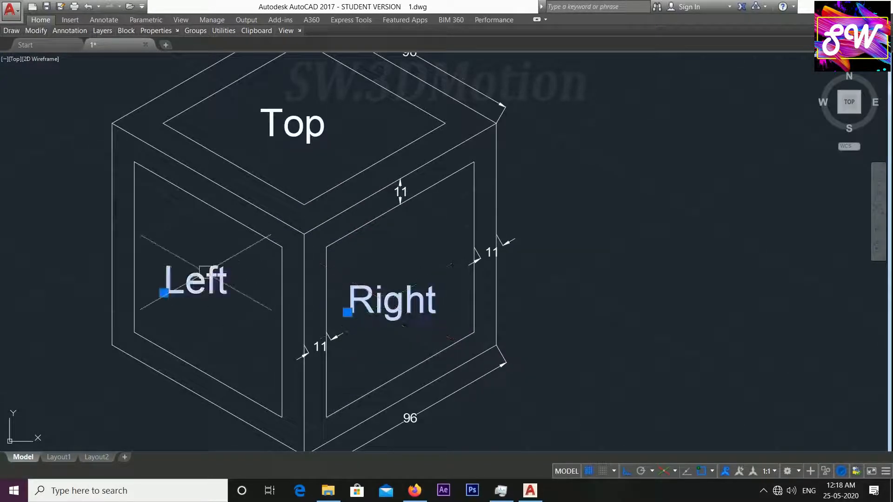
pyautogui.click(315, 122)
pyautogui.scroll(-2, 368, 223)
pyautogui.moveTo(368, 219); pyautogui.dragTo(370, 231, button='middle')
pyautogui.press('Escape')
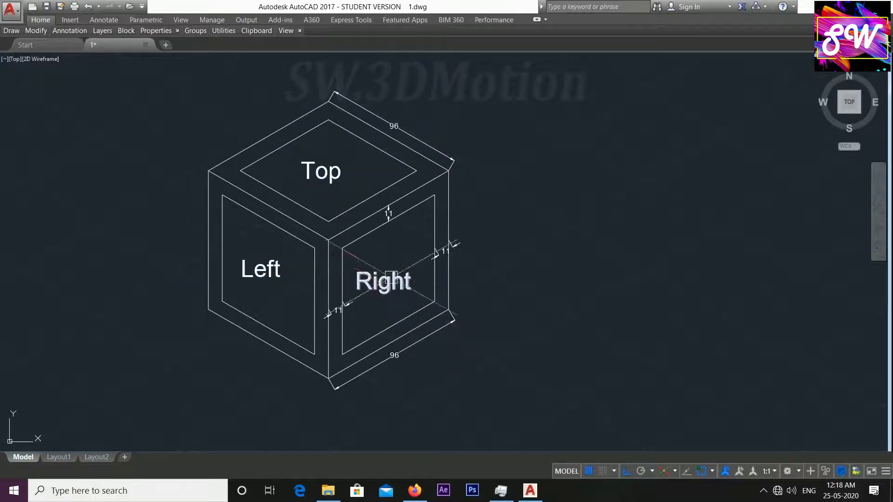
# Highlight inner border lines on the Right, Left and Top faces to compare the three planes, and clear the selection
pyautogui.scroll(2, 396, 249)
pyautogui.moveTo(396, 249); pyautogui.dragTo(414, 239, button='middle')
pyautogui.click(355, 227)
pyautogui.click(332, 325)
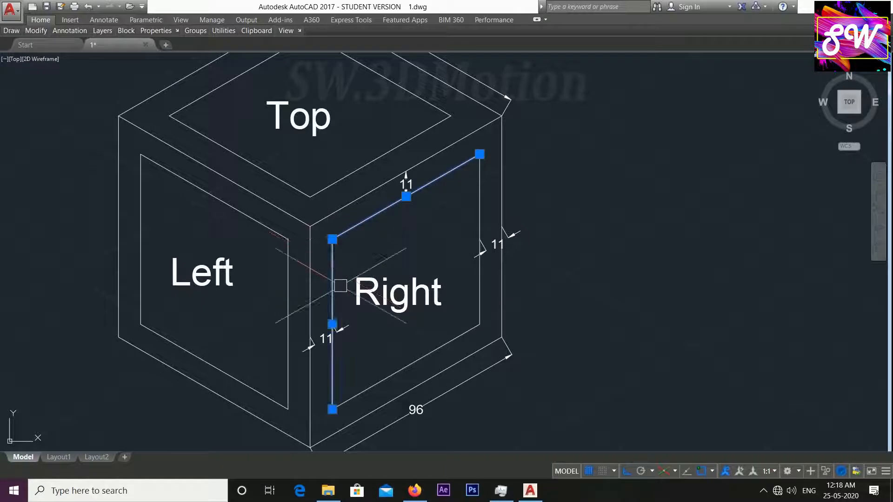
pyautogui.click(407, 368)
pyautogui.click(277, 231)
pyautogui.click(289, 272)
pyautogui.click(281, 180)
pyautogui.click(354, 171)
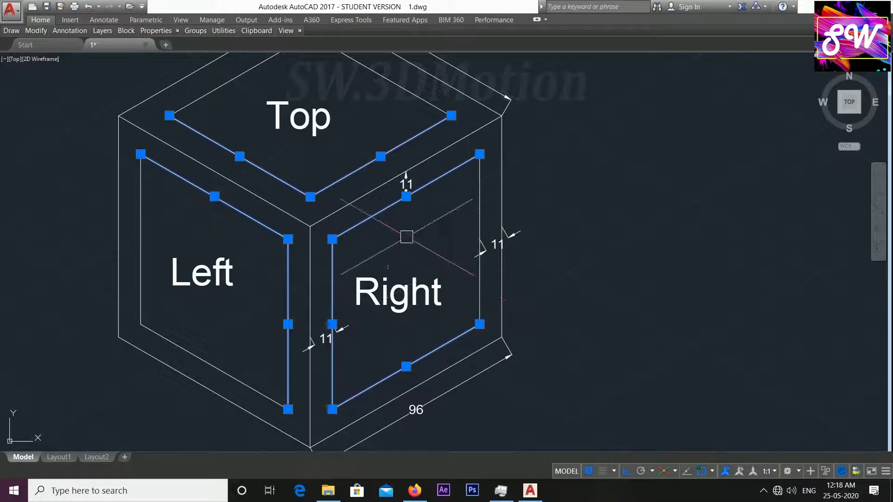
pyautogui.press('Escape')
pyautogui.scroll(-2, 414, 223)
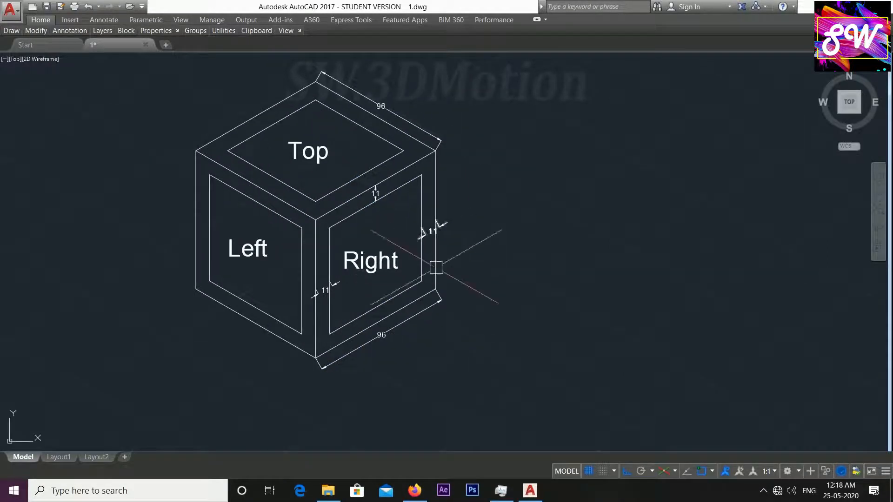
pyautogui.scroll(-2, 503, 258)
pyautogui.moveTo(509, 265)
pyautogui.mouseDown(button='middle')
pyautogui.moveTo(556, 253)
pyautogui.moveTo(529, 273)
pyautogui.mouseUp(button='middle')
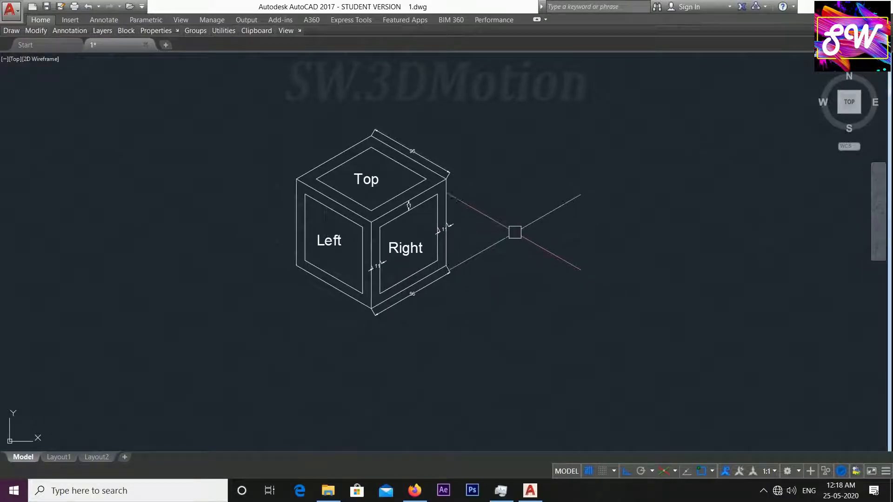
pyautogui.moveTo(514, 232); pyautogui.dragTo(482, 252, button='middle')
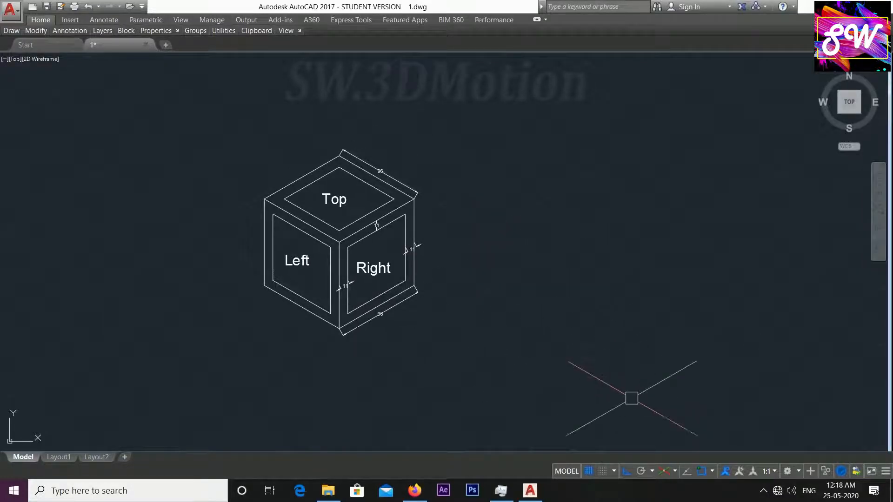
# Review the available isoplanes with isoplane Top active, and highlight the four outer edges of the cube's Top face
pyautogui.click(675, 471)
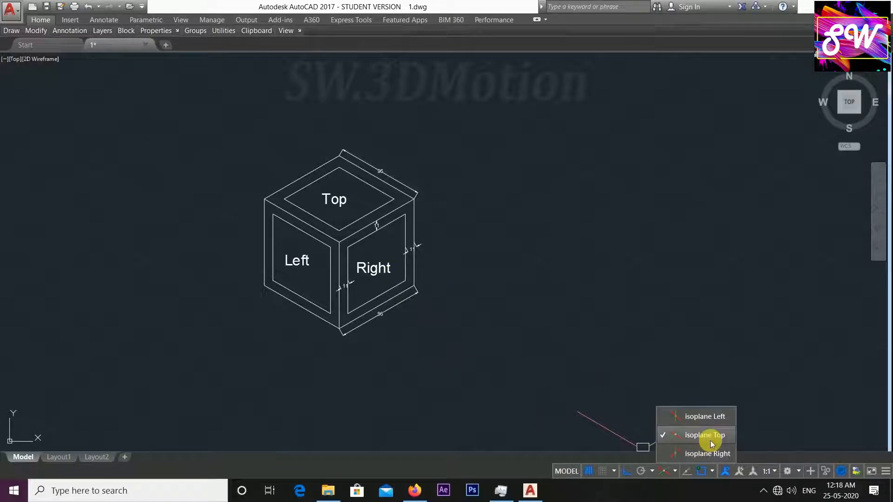
pyautogui.click(341, 214)
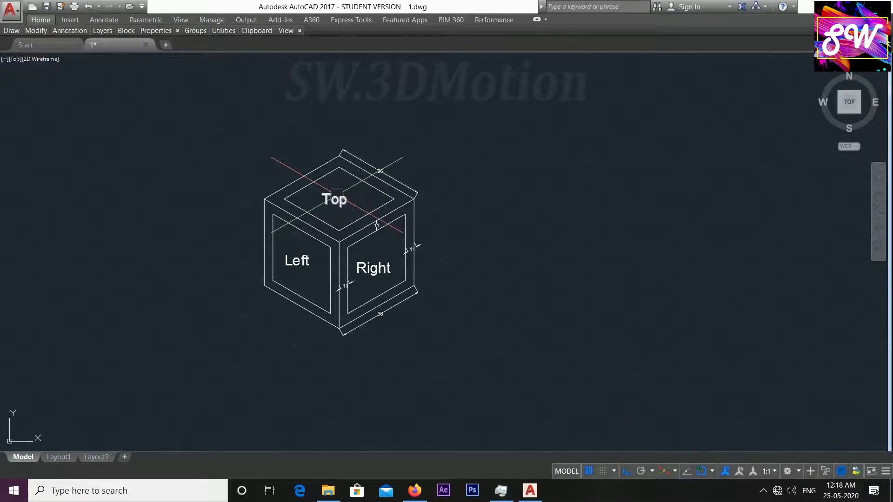
pyautogui.scroll(4, 336, 194)
pyautogui.scroll(-2, 255, 149)
pyautogui.click(273, 193)
pyautogui.click(288, 279)
pyautogui.click(349, 283)
pyautogui.click(423, 217)
pyautogui.scroll(-3, 437, 229)
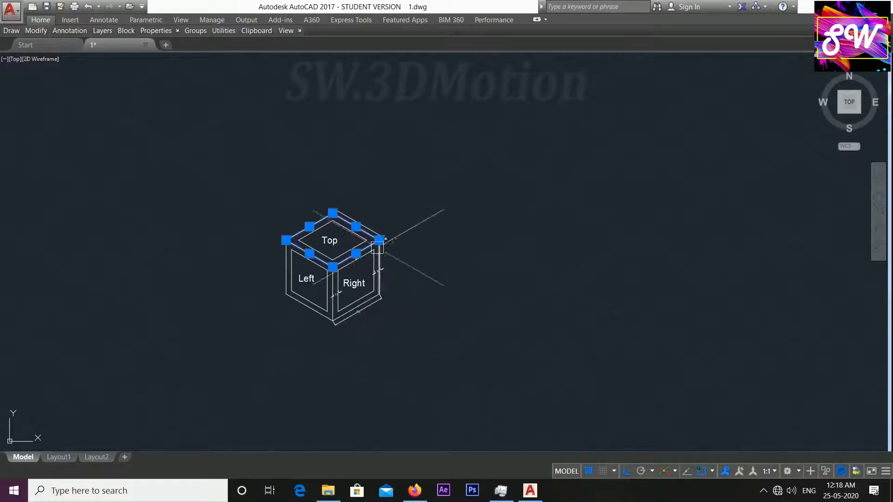
pyautogui.scroll(2, 380, 240)
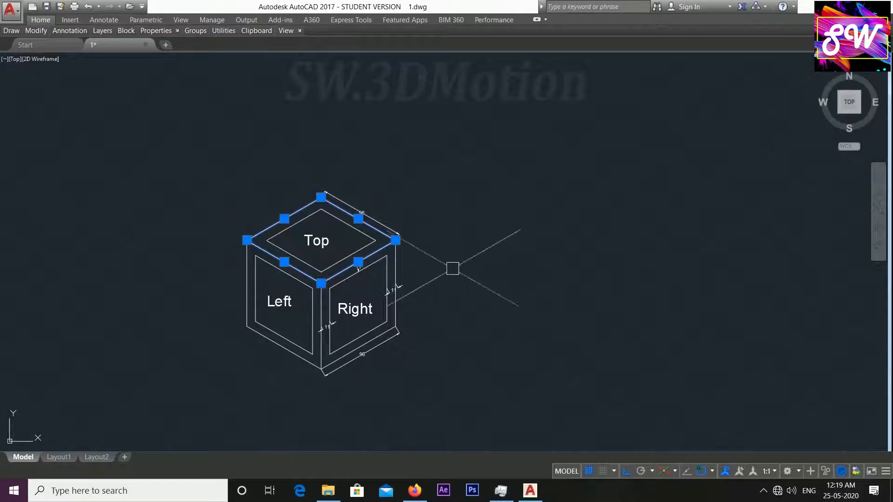
pyautogui.press('Escape')
pyautogui.moveTo(598, 258); pyautogui.dragTo(590, 237, button='middle')
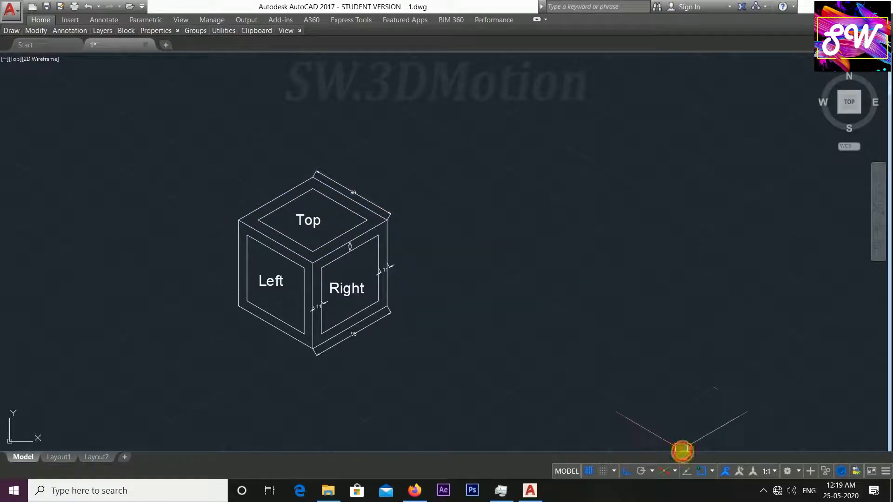
# Switch to isoplane Left and highlight the four outer edges of the cube's Left face, clearing the selection when done
pyautogui.click(677, 470)
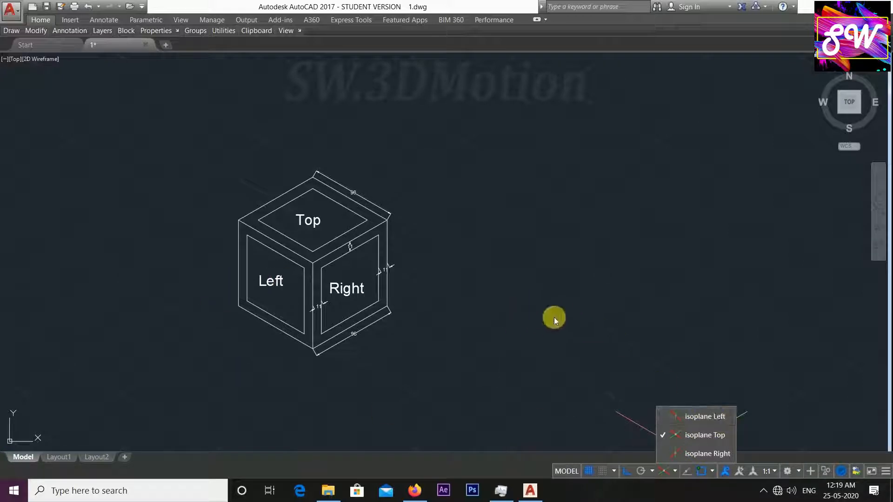
pyautogui.click(691, 418)
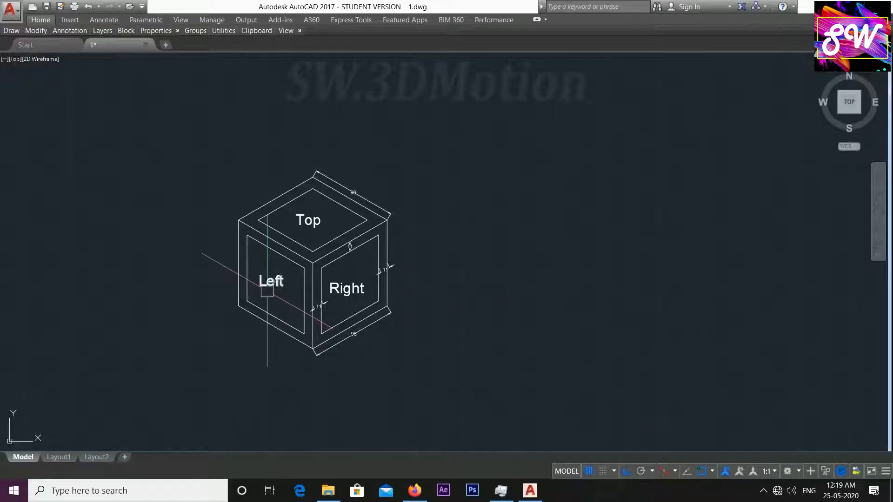
pyautogui.moveTo(270, 280); pyautogui.dragTo(290, 280, button='middle')
pyautogui.scroll(3, 252, 251)
pyautogui.click(258, 254)
pyautogui.click(291, 219)
pyautogui.click(320, 376)
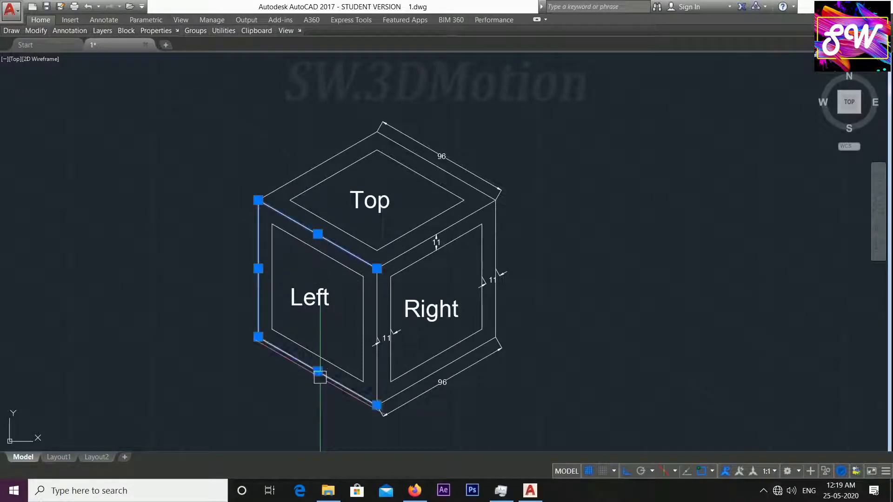
pyautogui.click(380, 368)
pyautogui.scroll(-2, 357, 351)
pyautogui.moveTo(359, 352); pyautogui.dragTo(338, 301, button='middle')
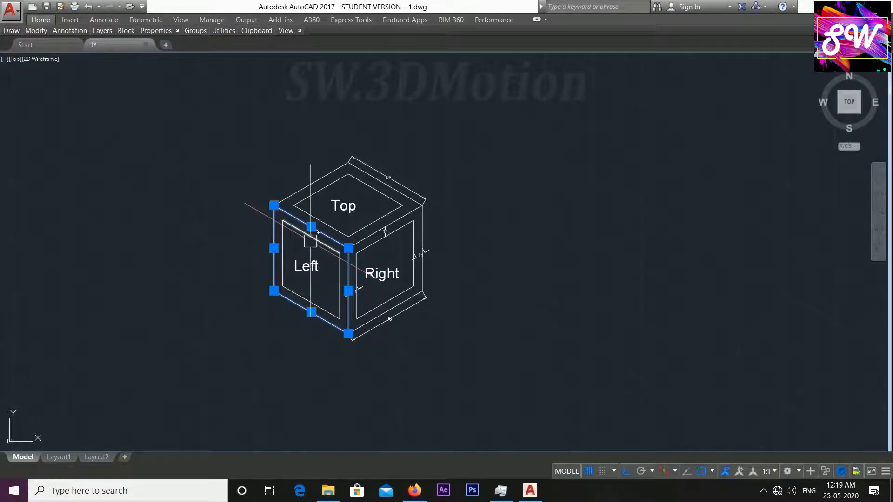
pyautogui.moveTo(462, 304); pyautogui.dragTo(489, 292, button='middle')
pyautogui.press('Escape')
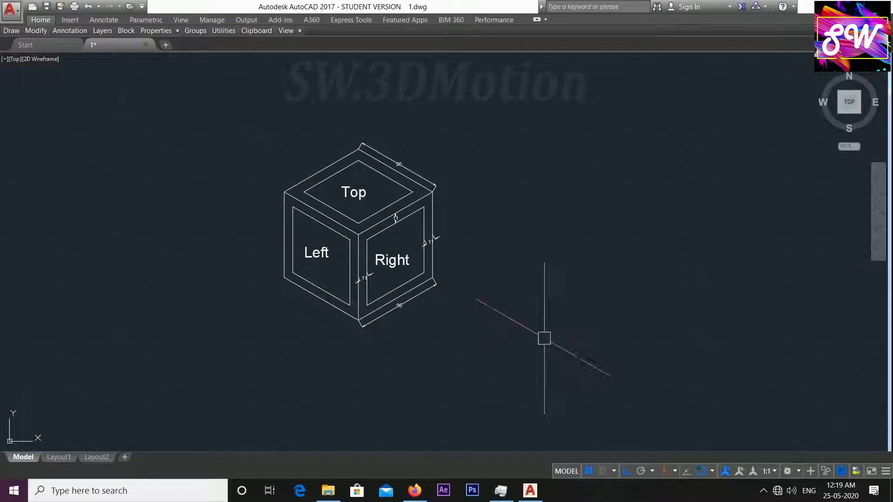
# Switch the drafting plane to isoplane Right
pyautogui.click(674, 470)
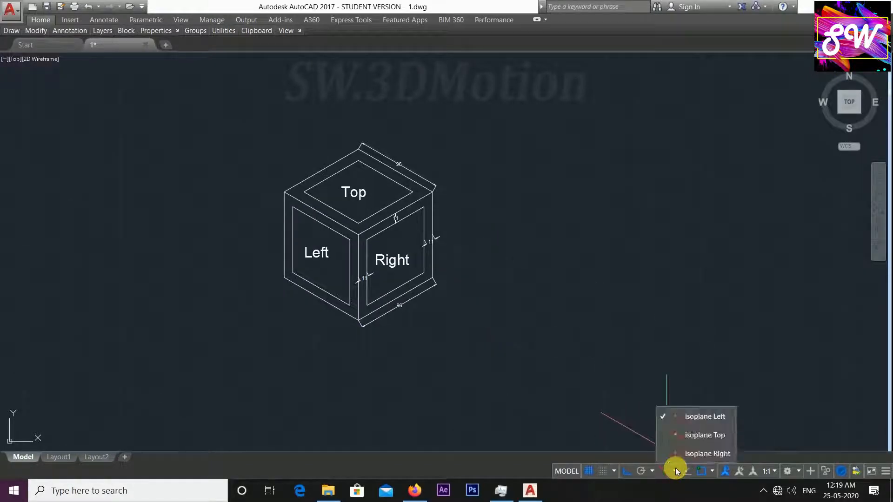
pyautogui.click(696, 455)
pyautogui.scroll(3, 493, 302)
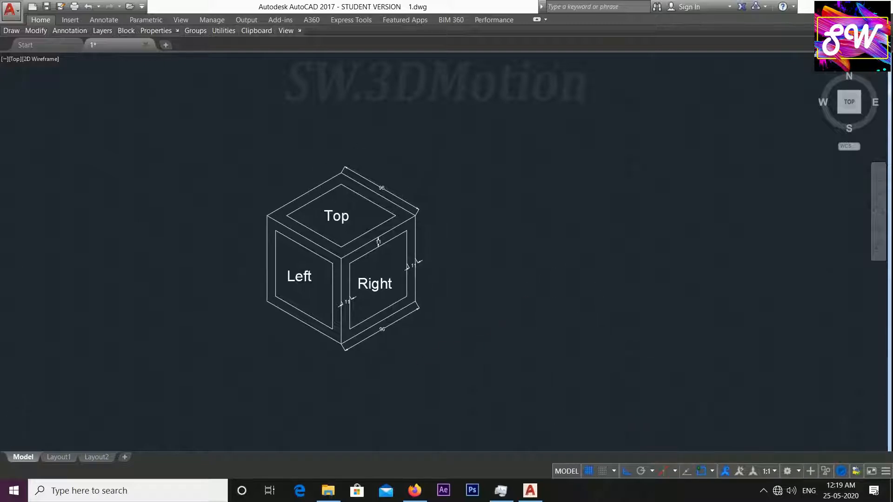
# Highlight the four outer edges of the cube's Right face, and clear the selection when done
pyautogui.click(319, 321)
pyautogui.click(259, 321)
pyautogui.click(319, 185)
pyautogui.click(376, 200)
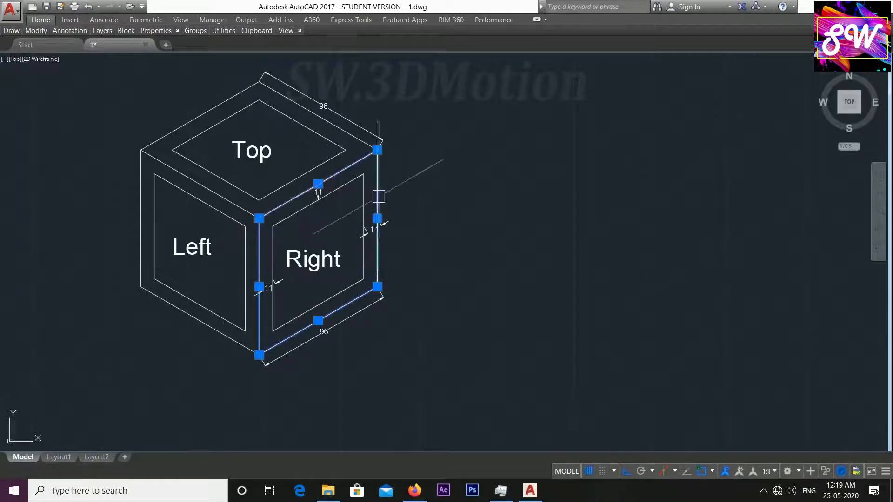
pyautogui.moveTo(464, 311); pyautogui.dragTo(474, 321, button='middle')
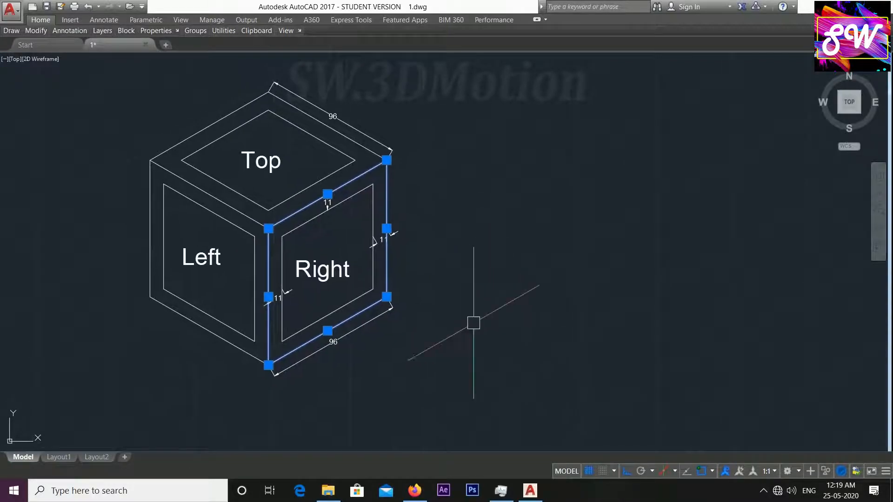
pyautogui.scroll(-2, 479, 292)
pyautogui.press('Escape')
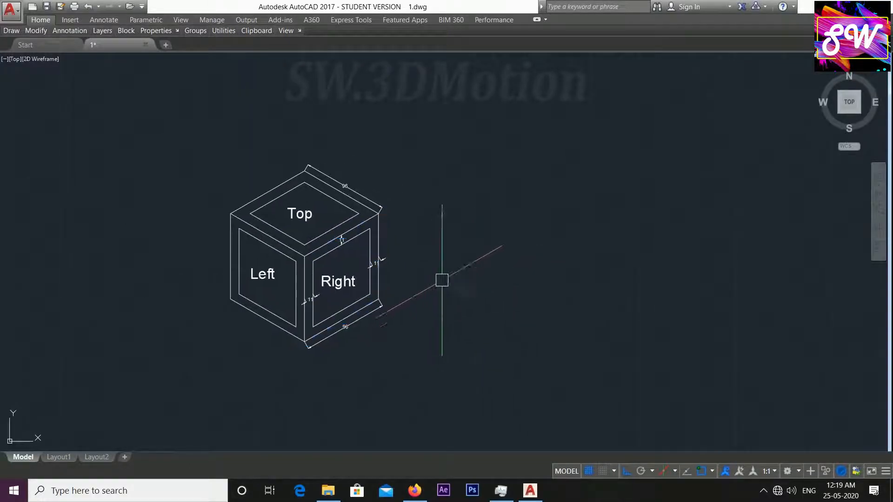
# Draw a closed four-sided face with lines on isoplane Right beside the cube, with vertical sides about 63 units high
pyautogui.moveTo(447, 281); pyautogui.dragTo(372, 284, button='middle')
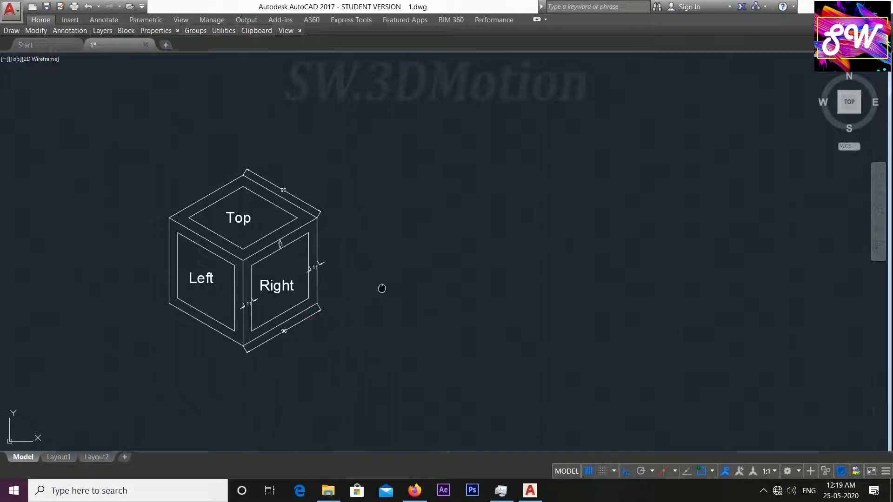
pyautogui.scroll(2, 379, 286)
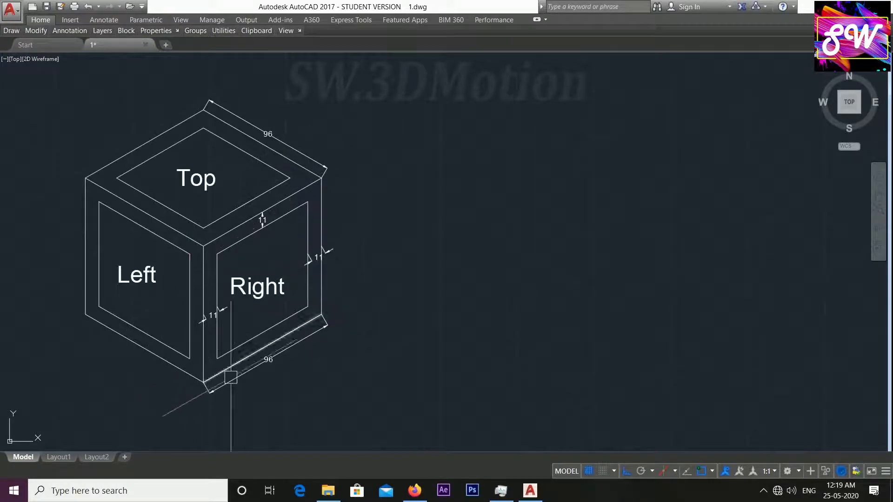
pyautogui.moveTo(428, 240); pyautogui.dragTo(454, 247, button='middle')
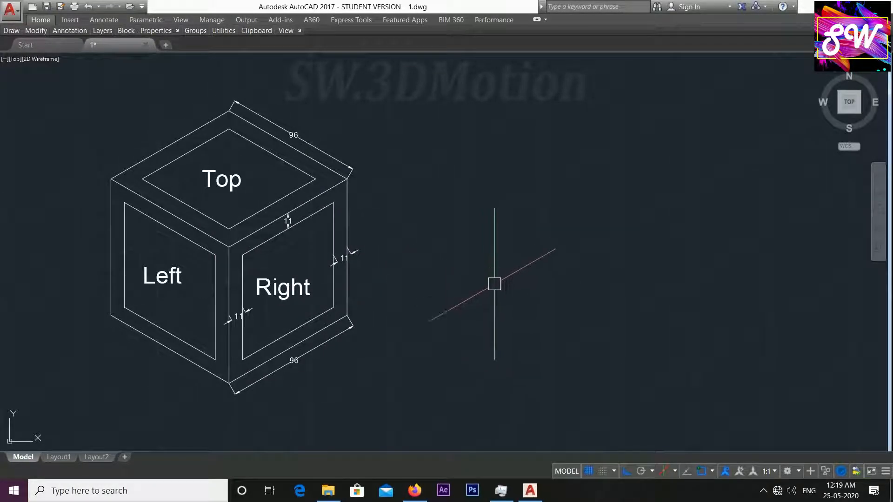
pyautogui.press('Return')
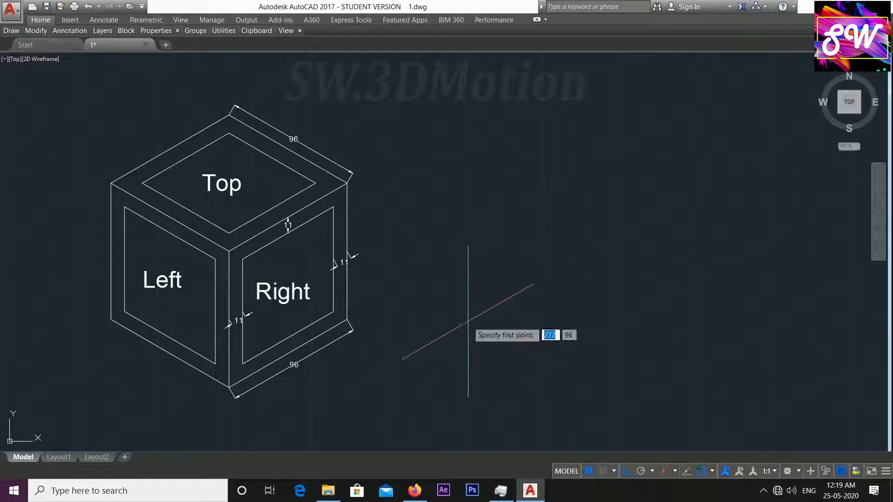
pyautogui.click(465, 325)
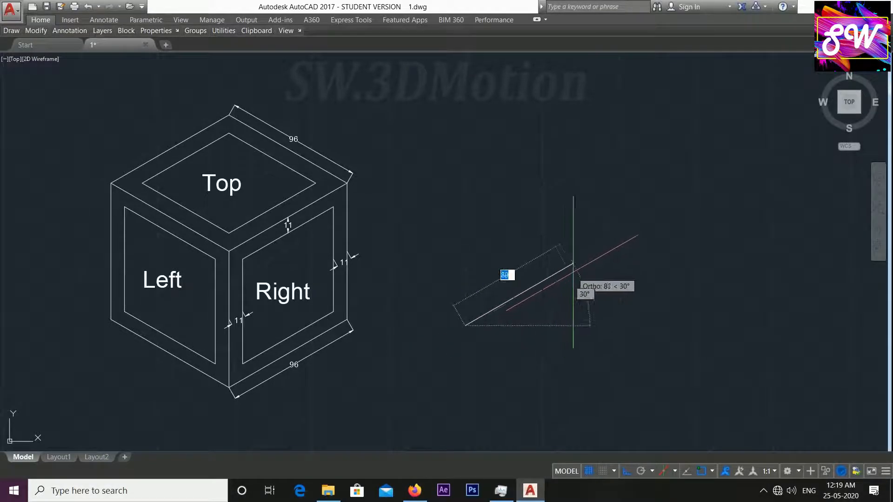
pyautogui.click(545, 279)
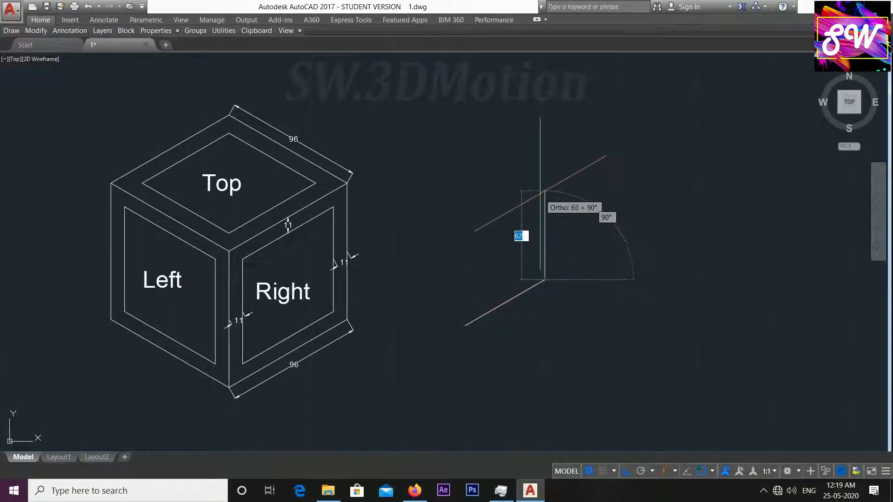
pyautogui.click(544, 189)
pyautogui.click(465, 235)
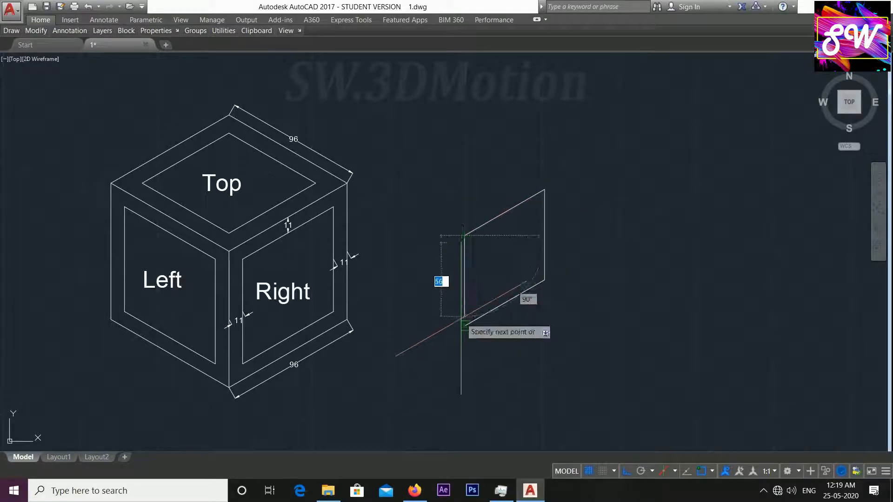
pyautogui.click(465, 325)
pyautogui.press('Escape')
pyautogui.moveTo(497, 335); pyautogui.dragTo(502, 337, button='middle')
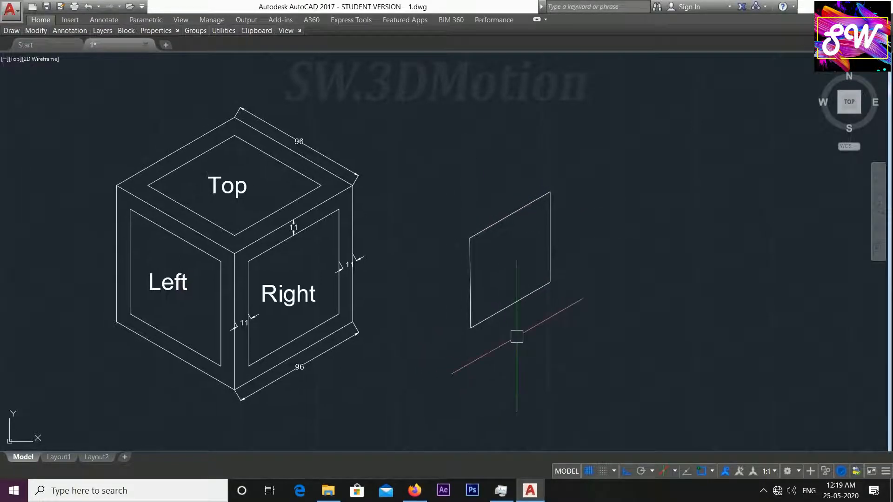
pyautogui.moveTo(540, 303); pyautogui.dragTo(475, 269, button='middle')
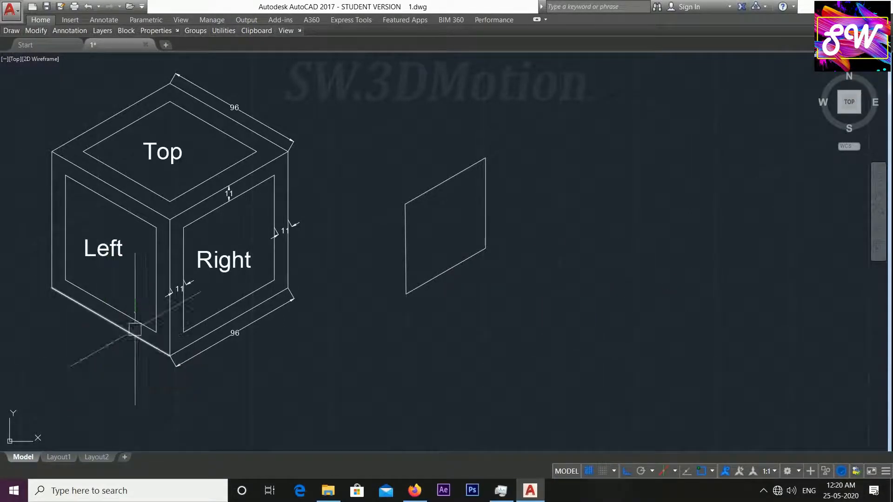
pyautogui.moveTo(385, 319); pyautogui.dragTo(385, 319, button='middle')
pyautogui.write('l')
pyautogui.press('Return')
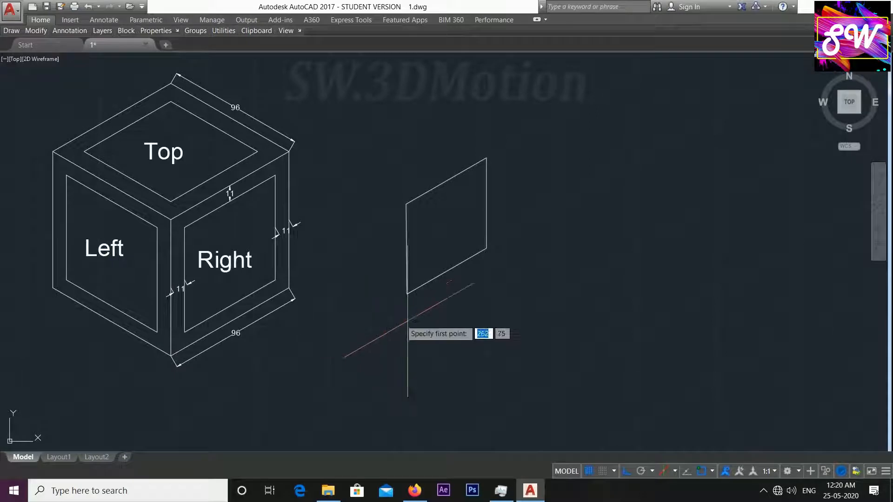
pyautogui.click(486, 249)
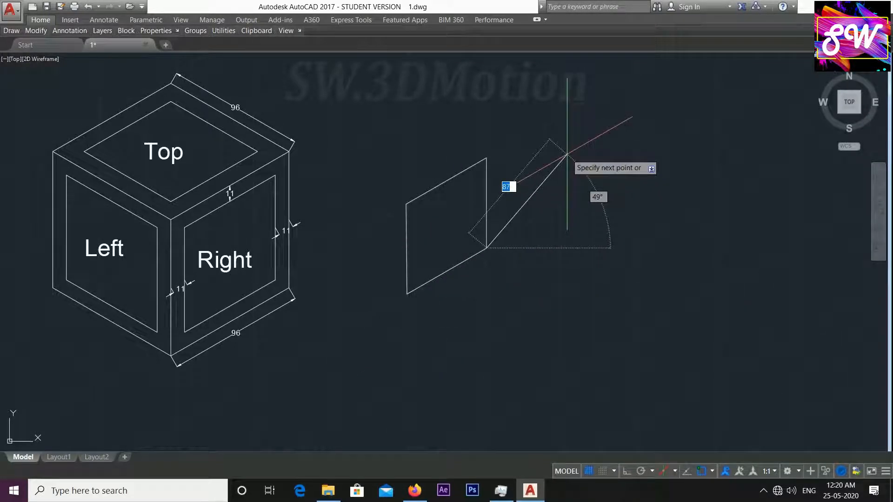
pyautogui.press('F8')
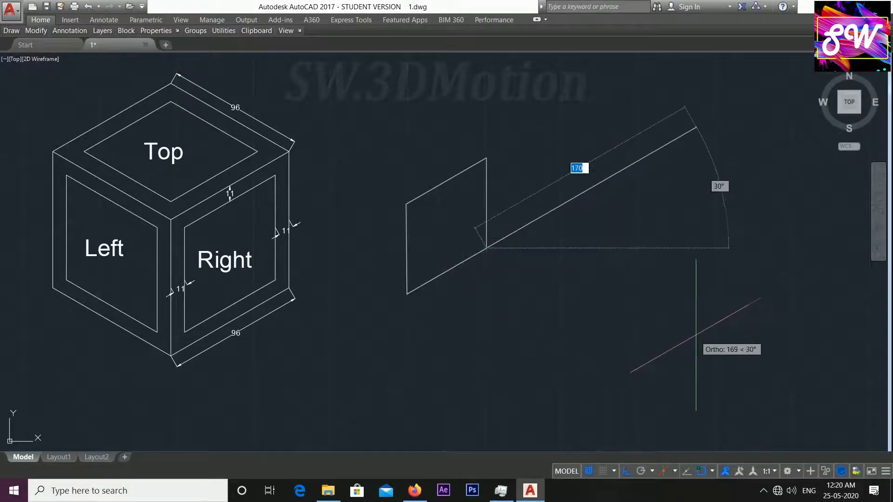
pyautogui.press('Escape')
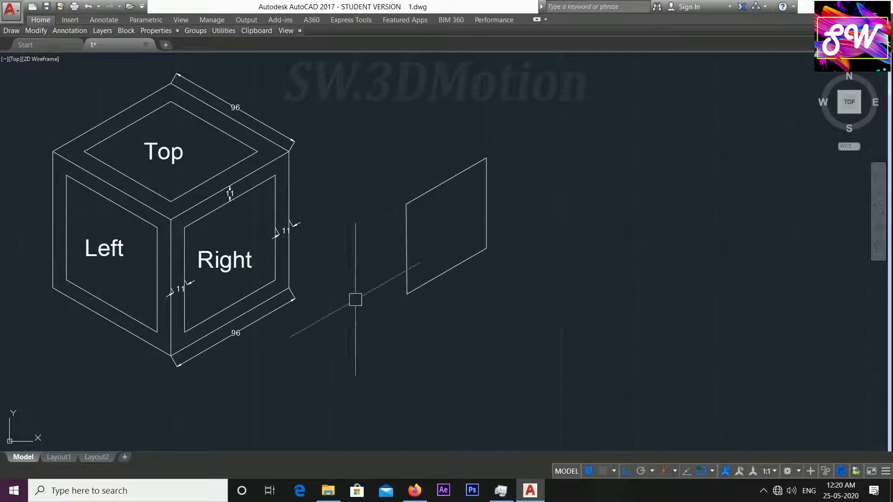
# Switch to isoplane Left and draw three lines forming an adjoining face that shares the first face's right vertical edge
pyautogui.click(675, 471)
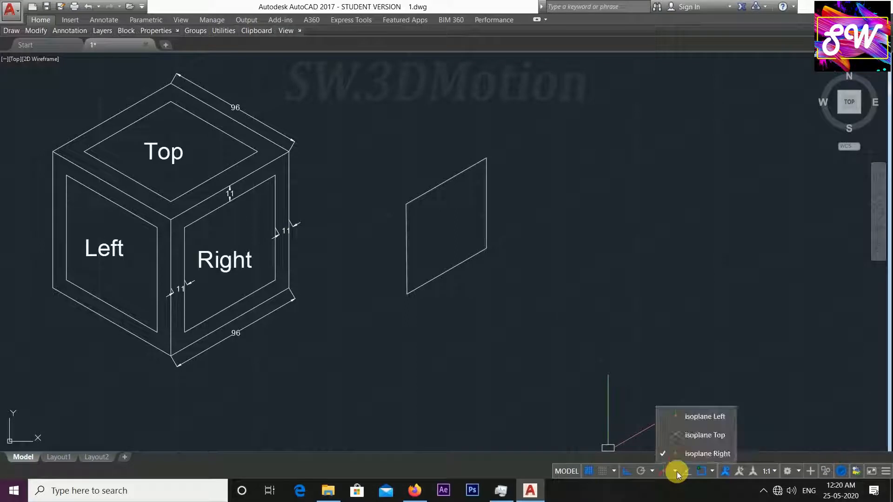
pyautogui.click(699, 418)
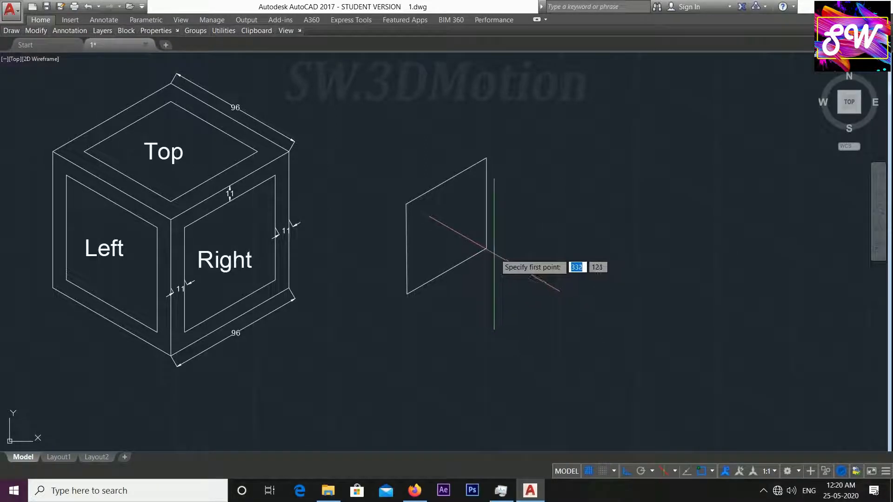
pyautogui.click(487, 248)
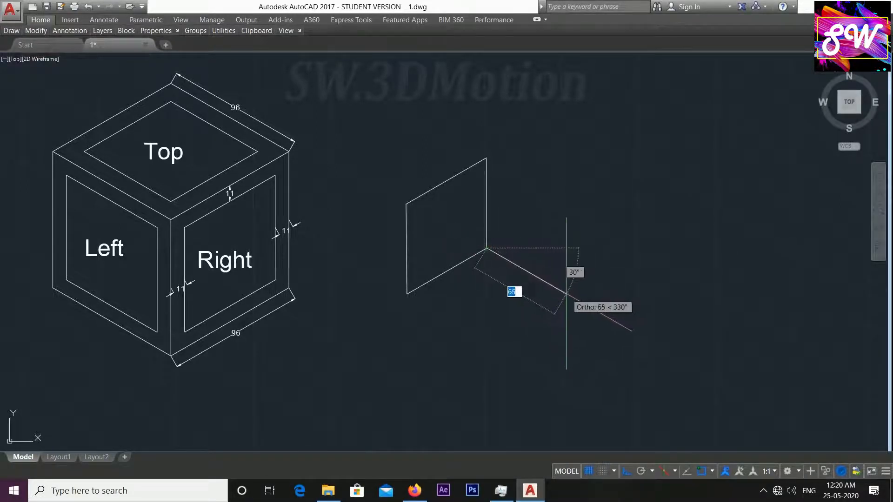
pyautogui.click(561, 293)
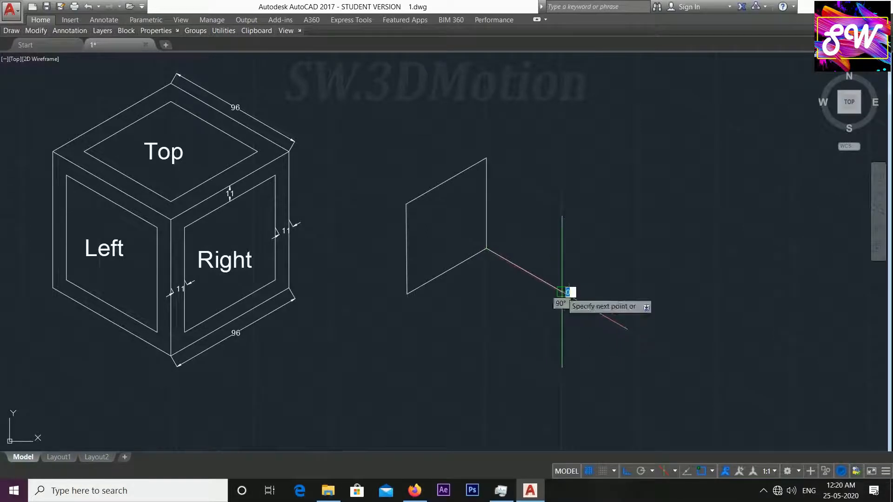
pyautogui.click(562, 204)
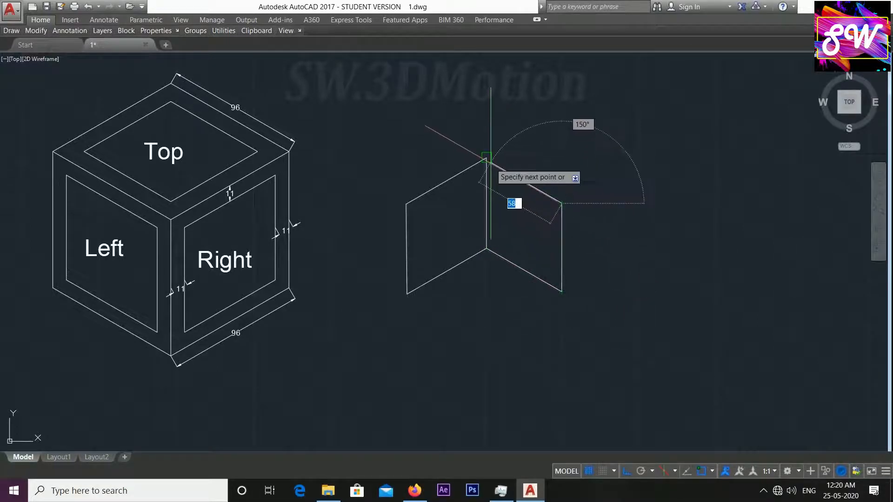
pyautogui.click(487, 159)
pyautogui.press('Return')
pyautogui.moveTo(533, 268); pyautogui.dragTo(538, 269, button='middle')
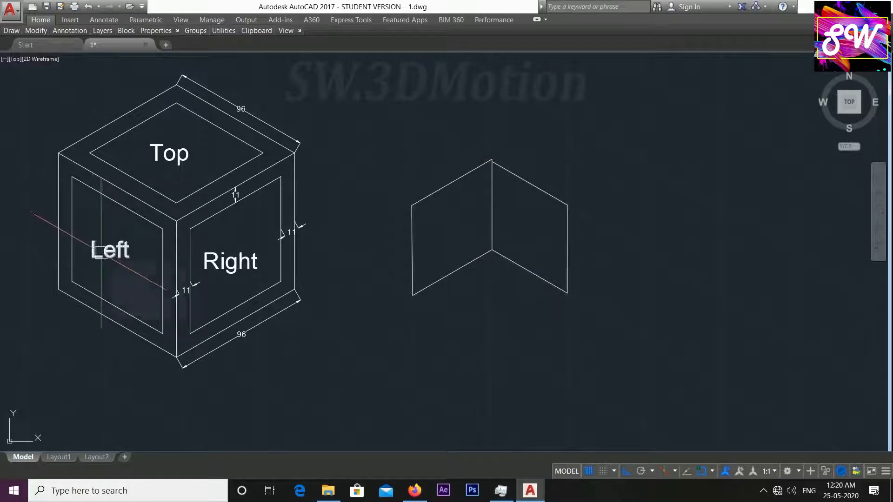
# Draw a single line sloping down to the right at 330° from the first face's lower-left corner
pyautogui.moveTo(443, 390); pyautogui.dragTo(455, 392, button='middle')
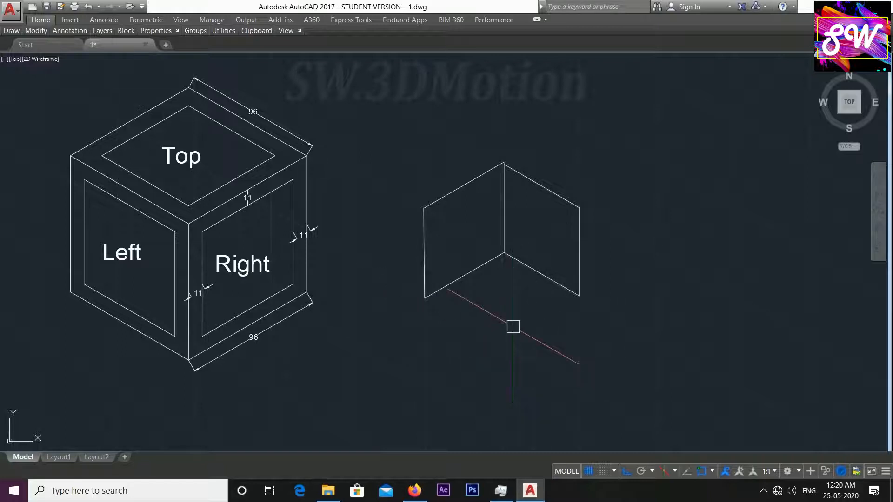
pyautogui.click(425, 298)
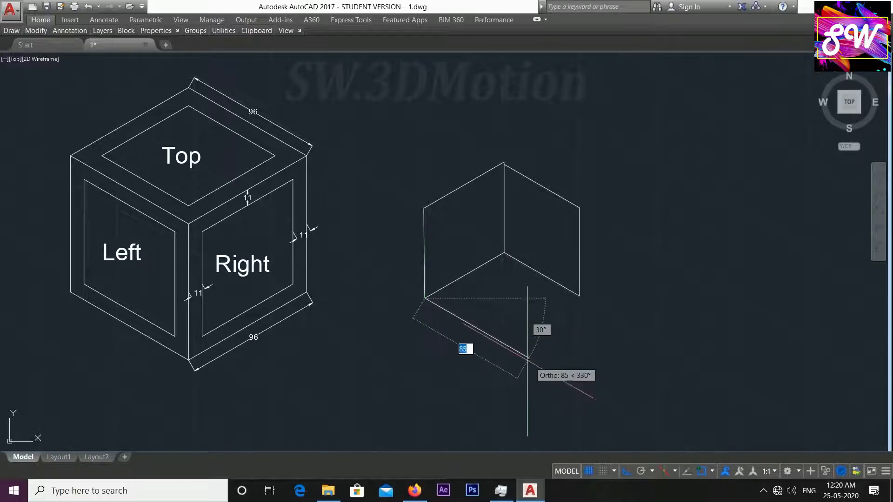
pyautogui.click(500, 342)
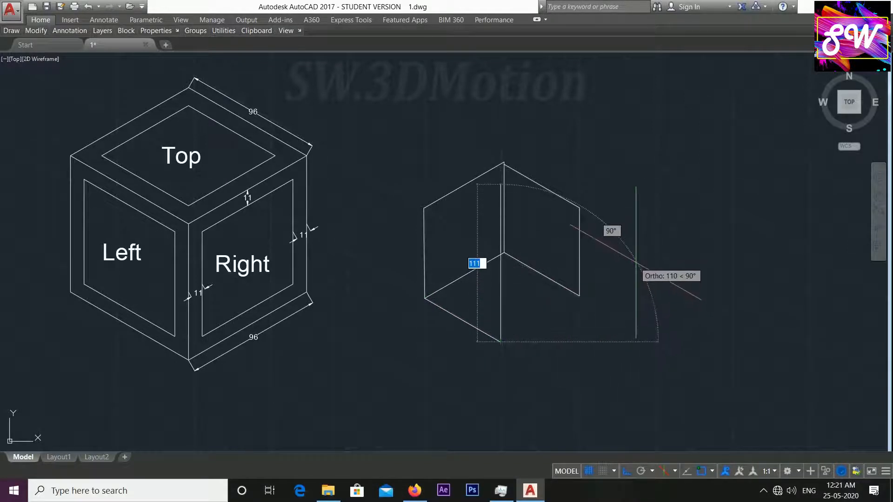
pyautogui.scroll(2, 605, 297)
pyautogui.scroll(2, 516, 295)
pyautogui.scroll(-2, 593, 279)
pyautogui.scroll(-1, 662, 243)
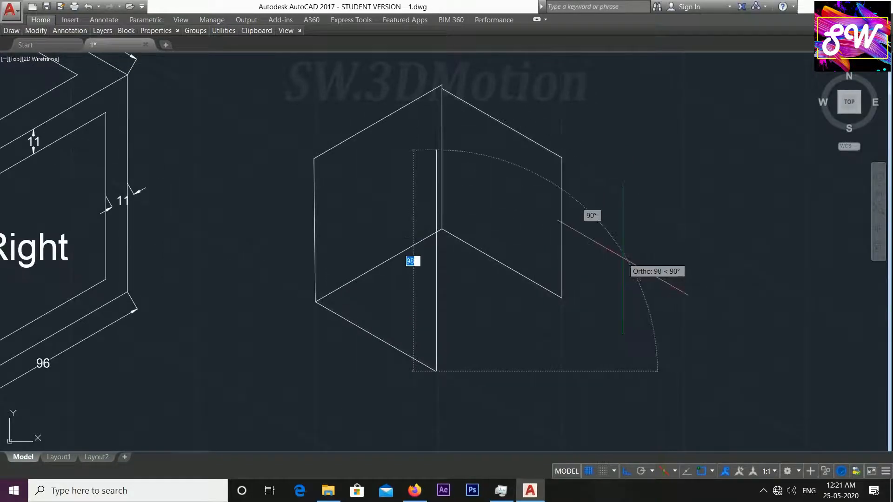
pyautogui.scroll(-2, 622, 261)
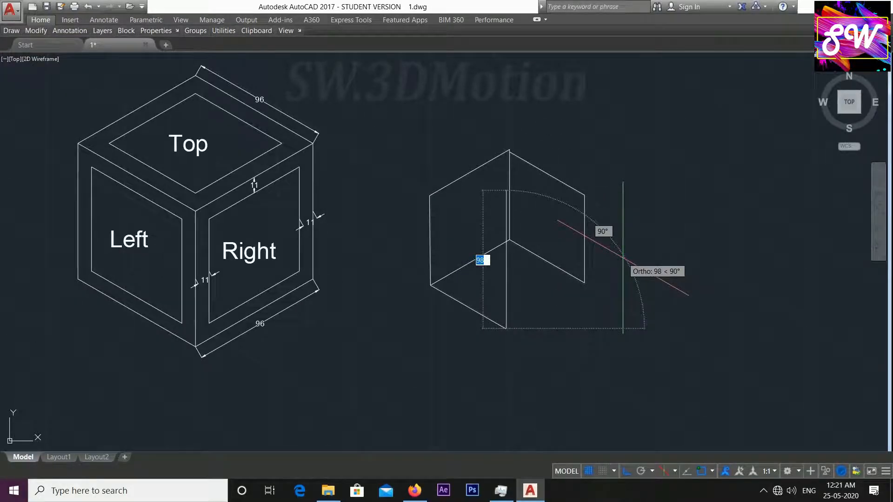
pyautogui.press('Escape')
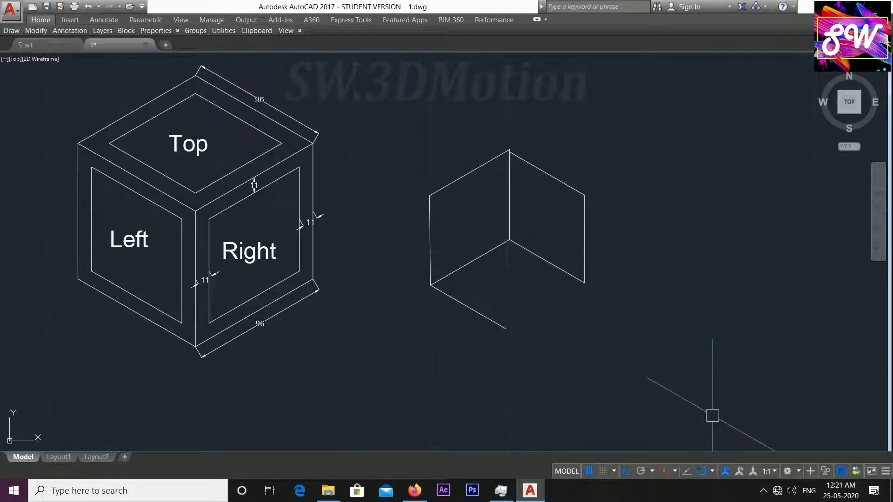
# Switch to isoplane Top and draw the closing bottom-face edge from the sloping line's free end to the second face's lower-right corner
pyautogui.click(675, 471)
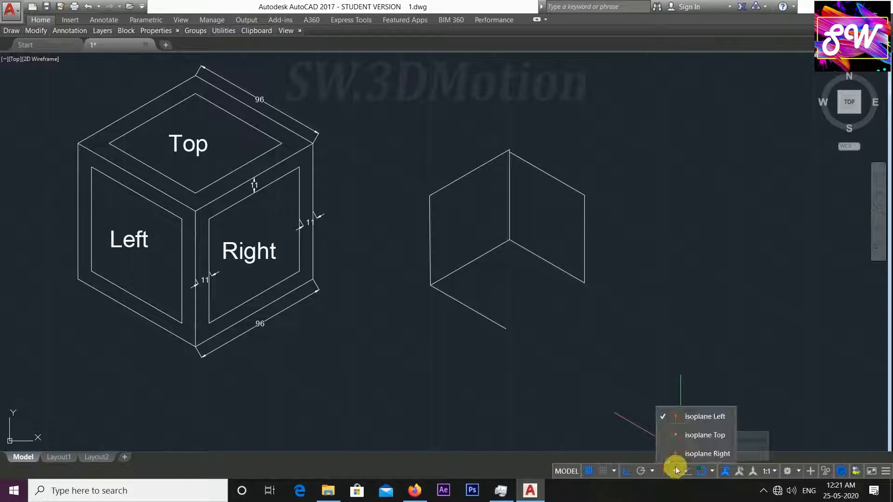
pyautogui.click(683, 436)
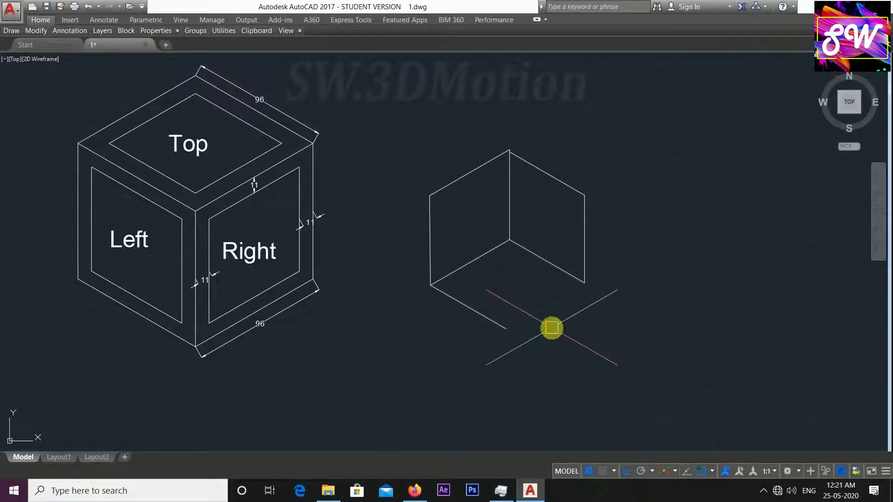
pyautogui.press('Return')
pyautogui.click(506, 328)
pyautogui.click(584, 282)
pyautogui.moveTo(616, 353); pyautogui.dragTo(562, 322, button='middle')
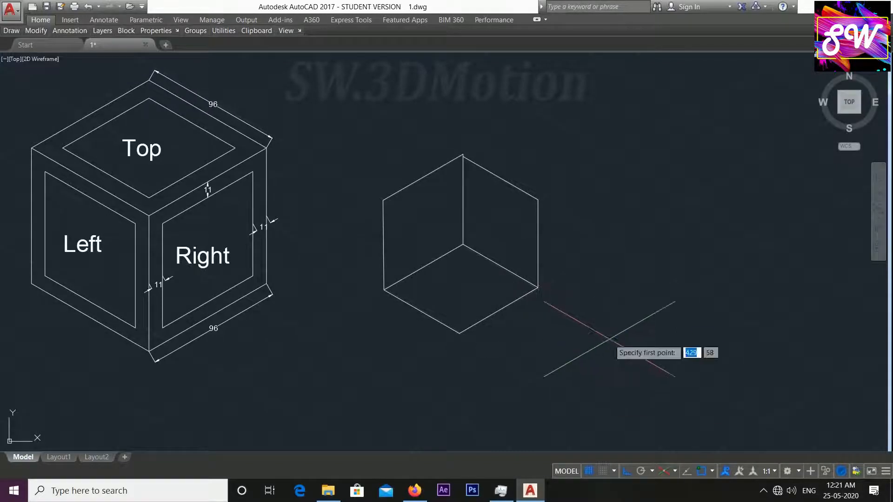
pyautogui.moveTo(568, 339); pyautogui.dragTo(682, 322, button='middle')
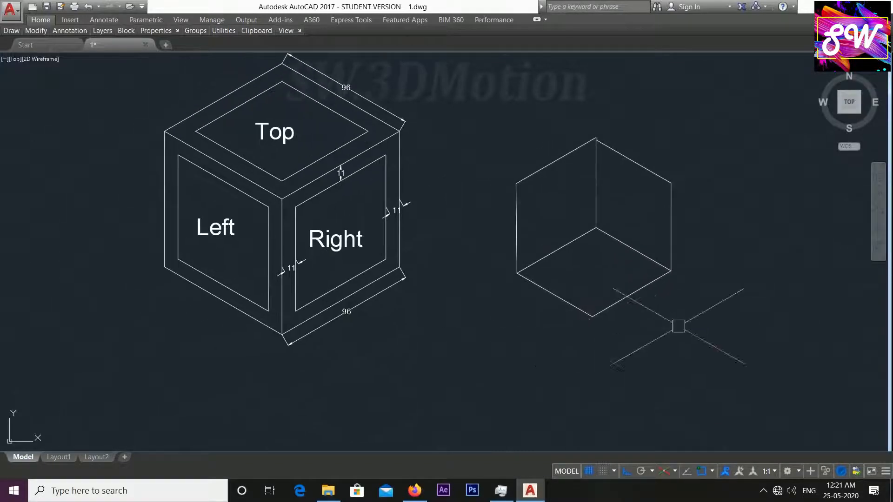
pyautogui.click(674, 471)
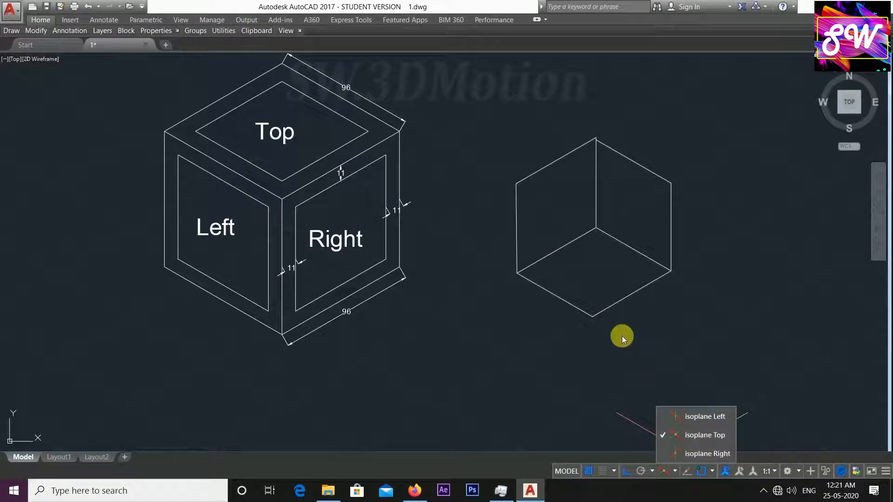
pyautogui.click(587, 347)
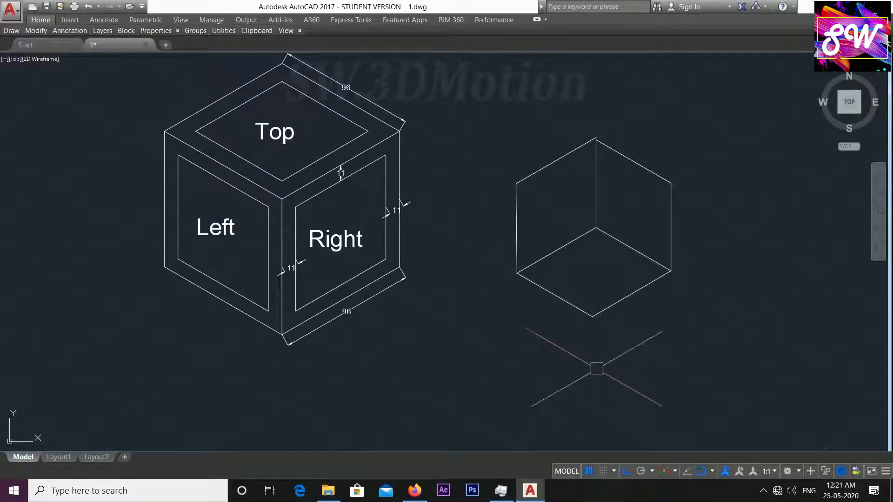
pyautogui.moveTo(614, 376); pyautogui.dragTo(643, 385, button='middle')
pyautogui.moveTo(472, 261)
pyautogui.mouseDown(button='middle')
pyautogui.moveTo(466, 305)
pyautogui.moveTo(452, 305)
pyautogui.moveTo(472, 285)
pyautogui.mouseUp(button='middle')
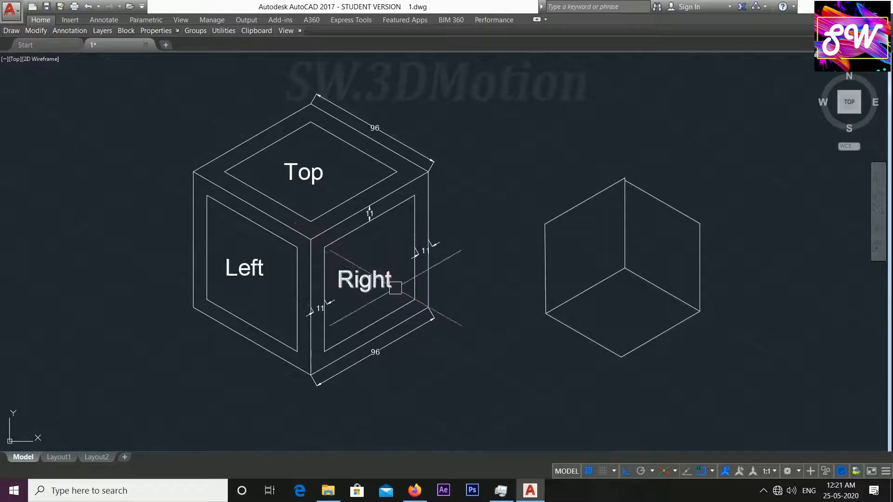
pyautogui.moveTo(526, 309); pyautogui.dragTo(457, 299, button='middle')
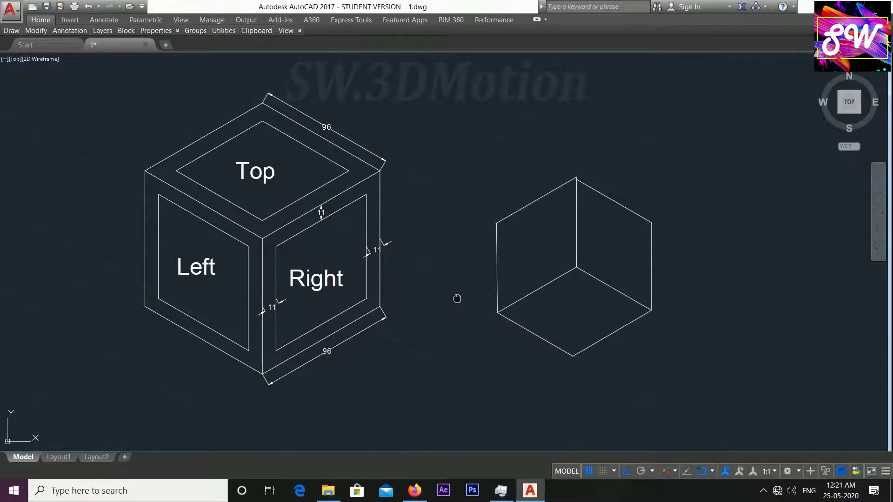
pyautogui.scroll(-2, 468, 285)
pyautogui.scroll(2, 440, 273)
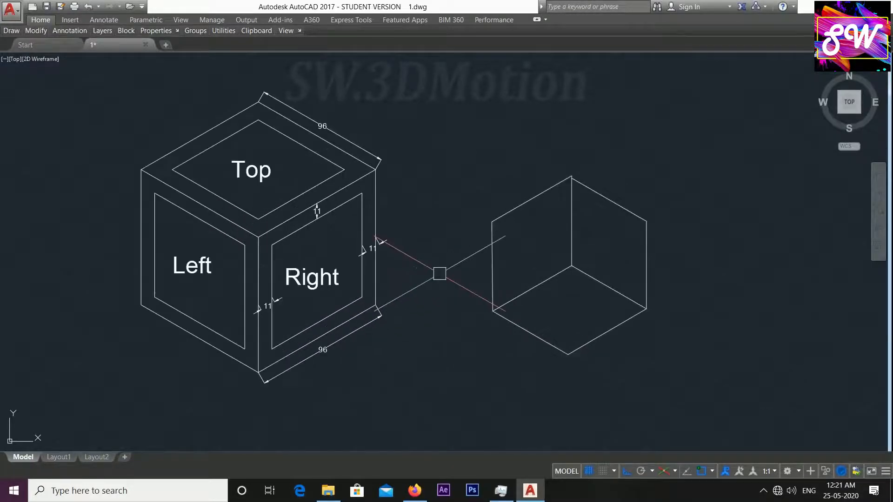
pyautogui.click(674, 471)
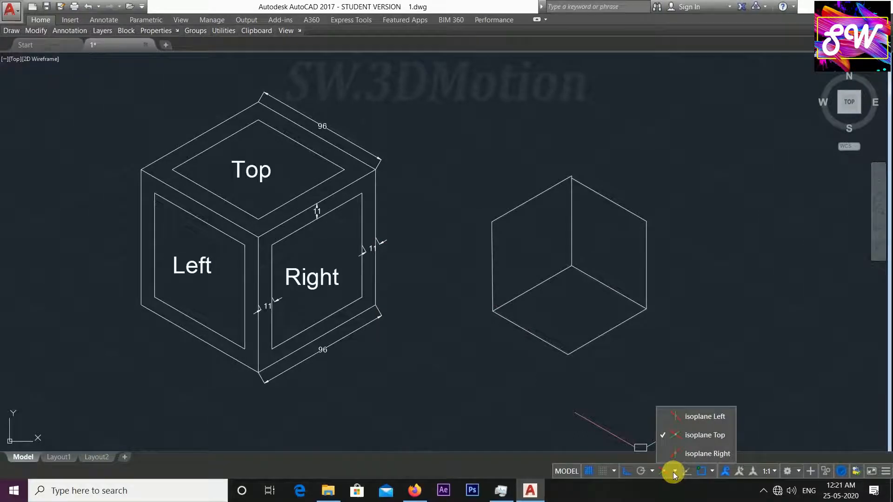
pyautogui.click(783, 369)
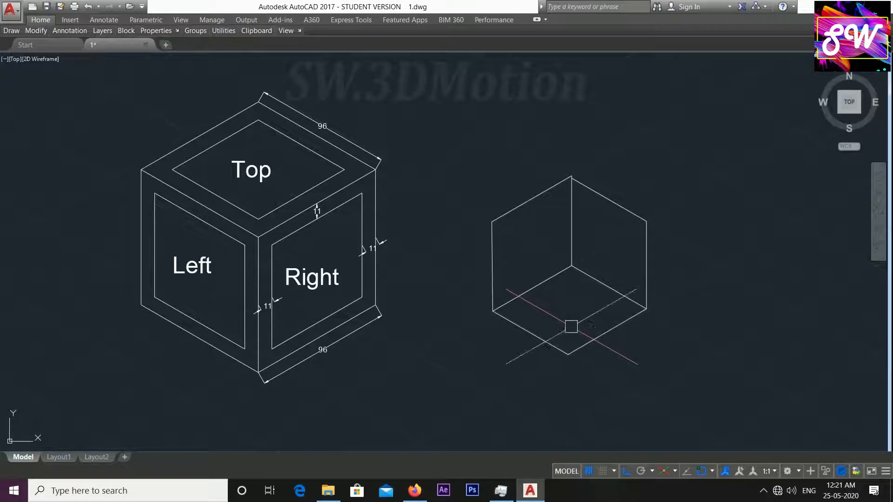
# Delete all the lines of the sample cube drawn beside the labelled cube
pyautogui.scroll(-2, 578, 372)
pyautogui.scroll(2, 655, 344)
pyautogui.click(655, 344)
pyautogui.click(441, 150)
pyautogui.press('Delete')
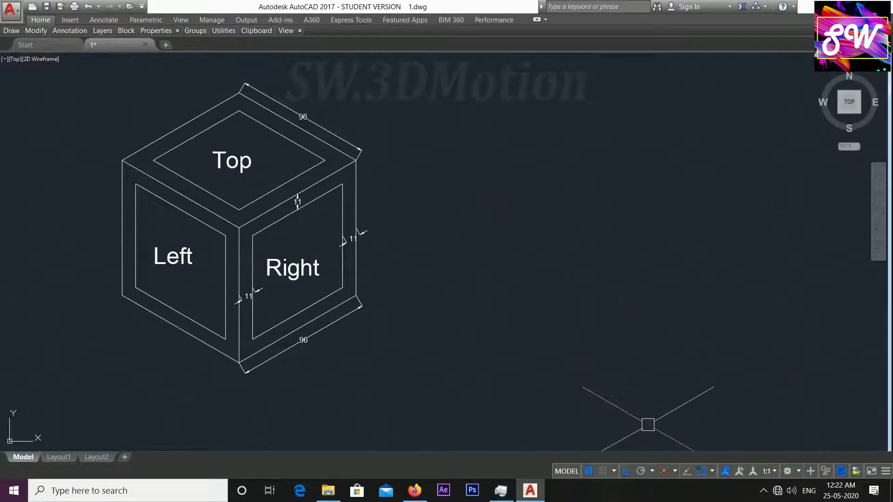
# Run the ISODRAFT command and set the drafting plane to isoplane Left
pyautogui.scroll(-2, 614, 335)
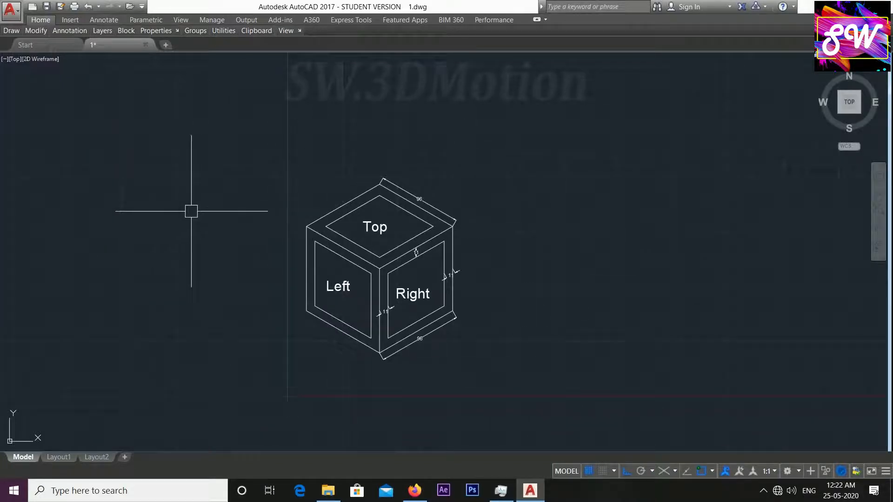
pyautogui.moveTo(517, 280); pyautogui.dragTo(482, 292, button='middle')
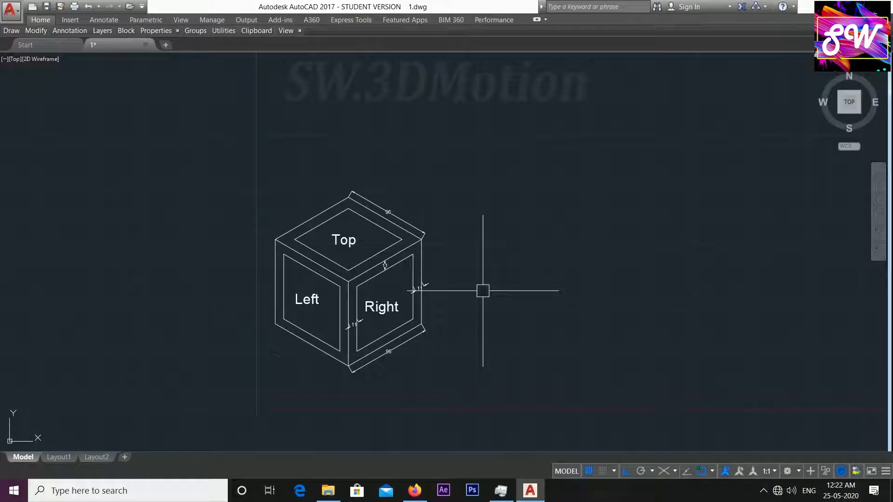
pyautogui.moveTo(526, 300); pyautogui.dragTo(506, 304, button='middle')
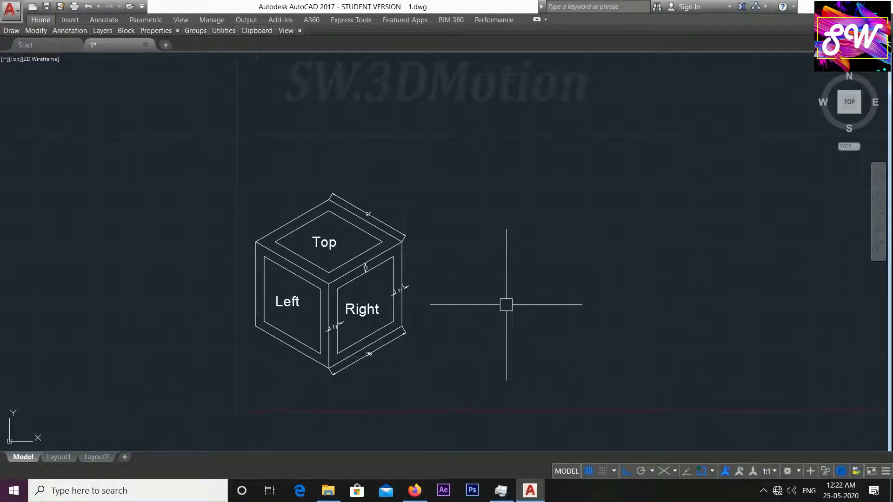
pyautogui.scroll(2, 506, 306)
pyautogui.write('s')
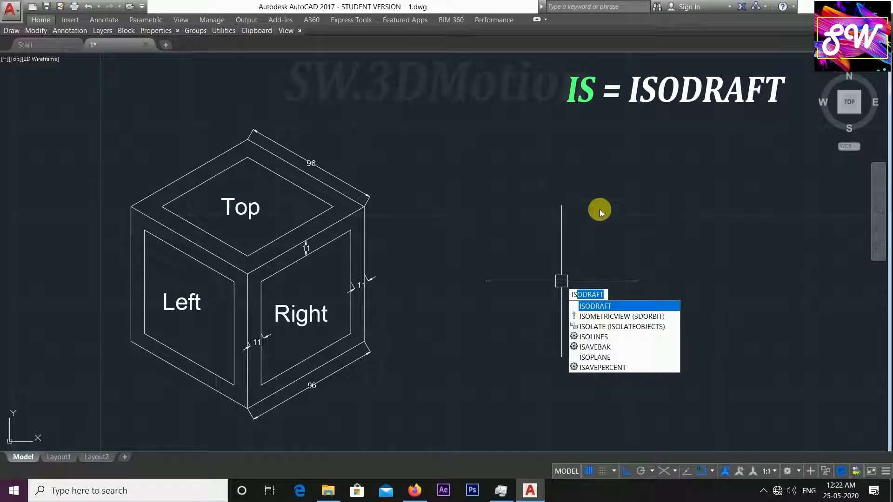
pyautogui.press('Return')
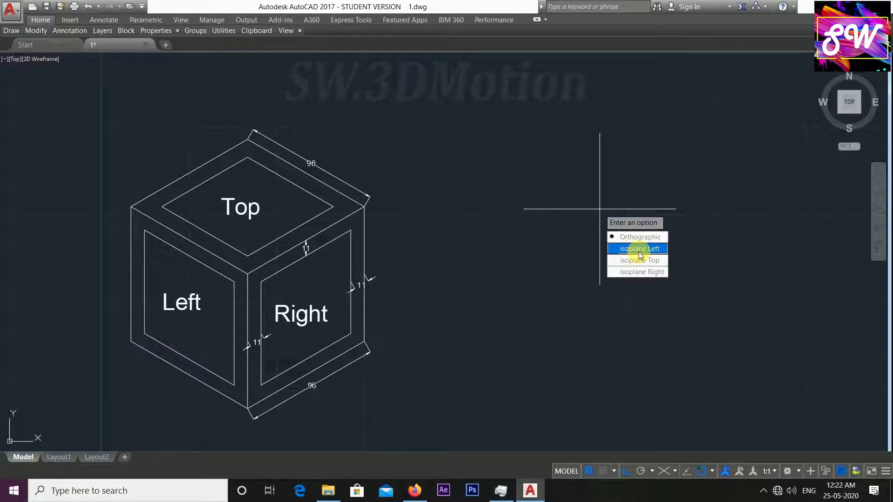
pyautogui.click(615, 251)
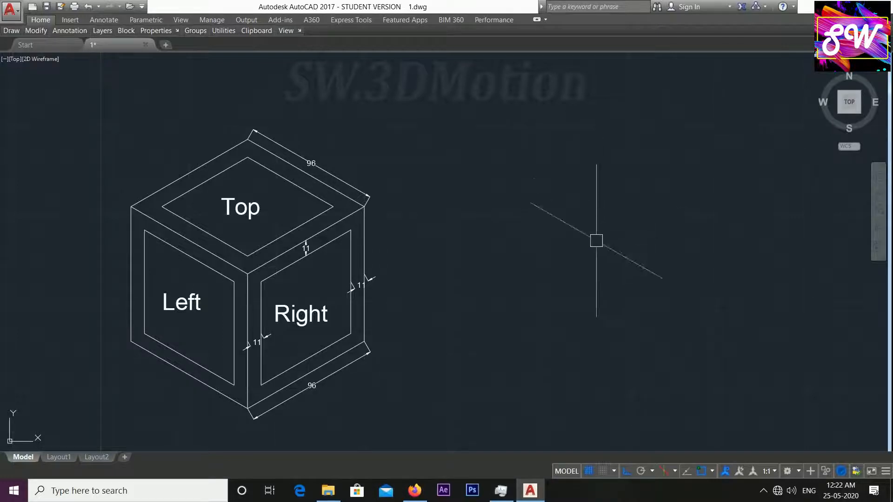
# Repeat ISODRAFT to switch the drafting plane to isoplane Top, and once more to switch it to isoplane Right
pyautogui.scroll(-4, 455, 274)
pyautogui.scroll(2, 467, 279)
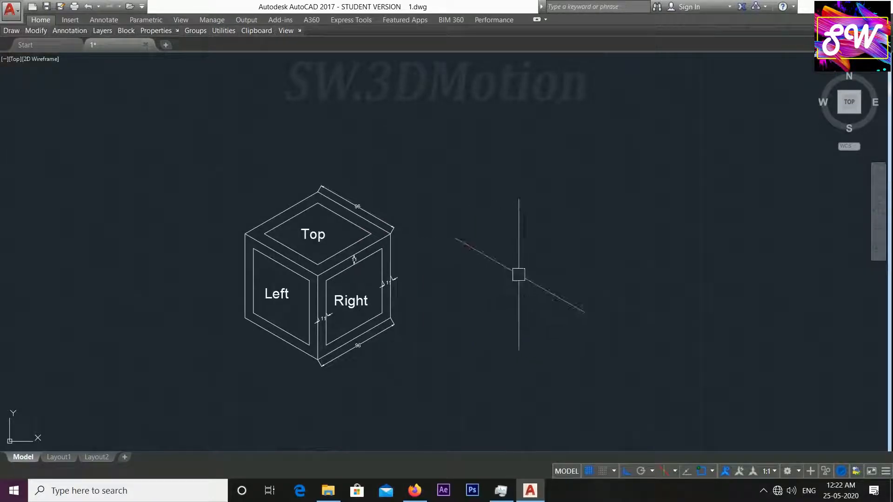
pyautogui.press('Return')
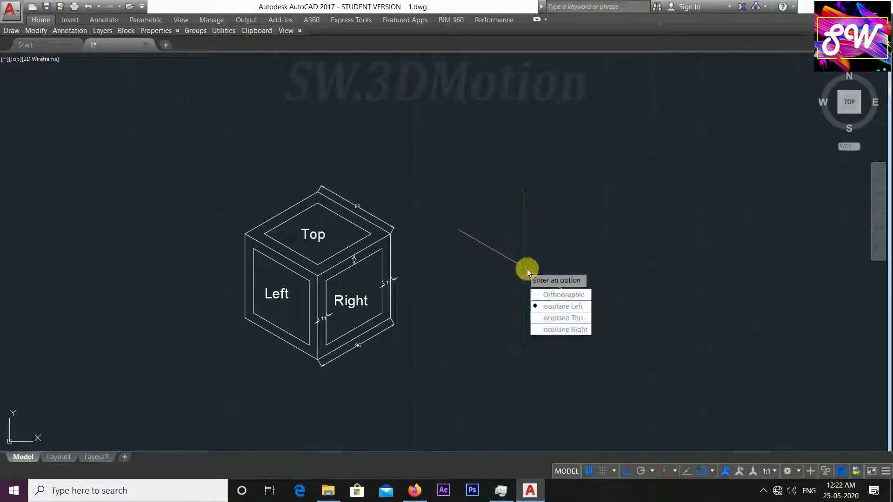
pyautogui.click(562, 319)
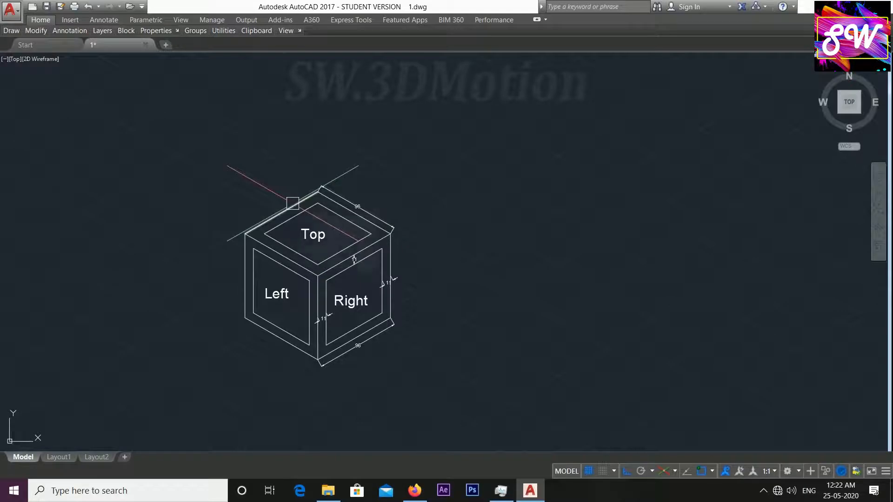
pyautogui.press('Return')
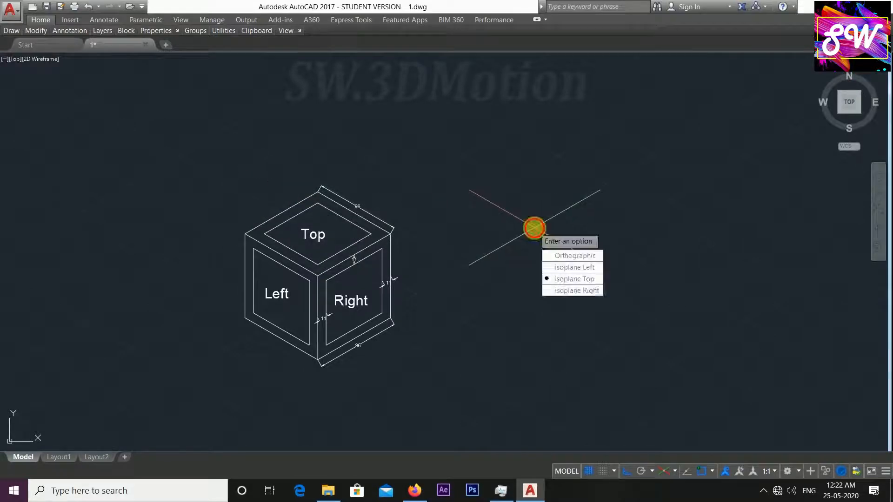
pyautogui.click(572, 291)
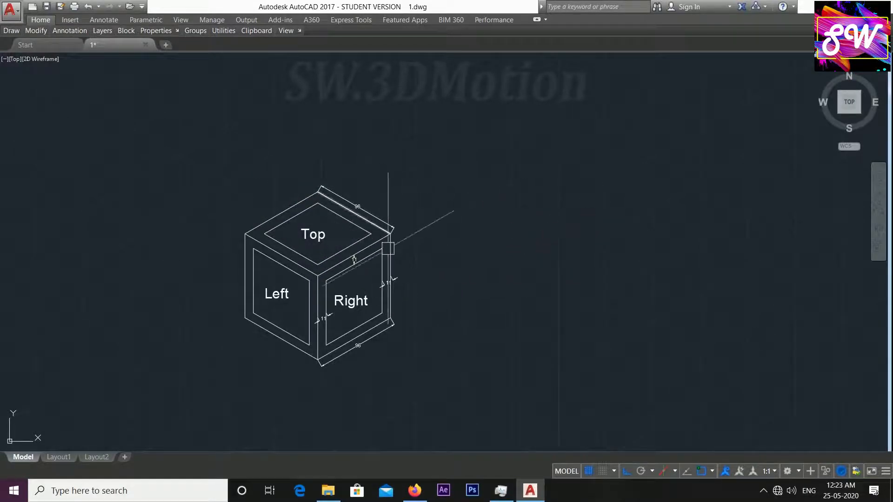
pyautogui.scroll(5, 317, 352)
pyautogui.click(330, 388)
pyautogui.click(311, 356)
pyautogui.scroll(-5, 311, 356)
pyautogui.click(369, 208)
pyautogui.click(432, 209)
pyautogui.press('Escape')
pyautogui.moveTo(459, 281); pyautogui.dragTo(414, 288, button='middle')
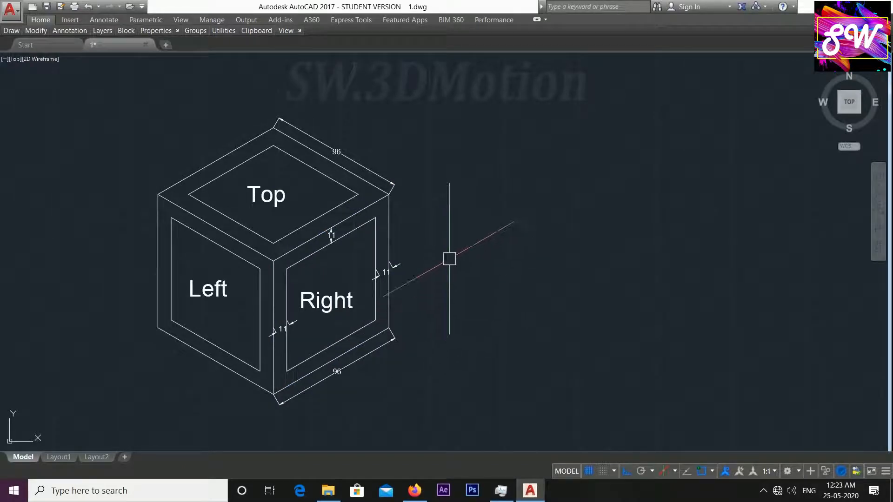
pyautogui.moveTo(450, 202); pyautogui.dragTo(448, 211, button='middle')
pyautogui.click(99, 114)
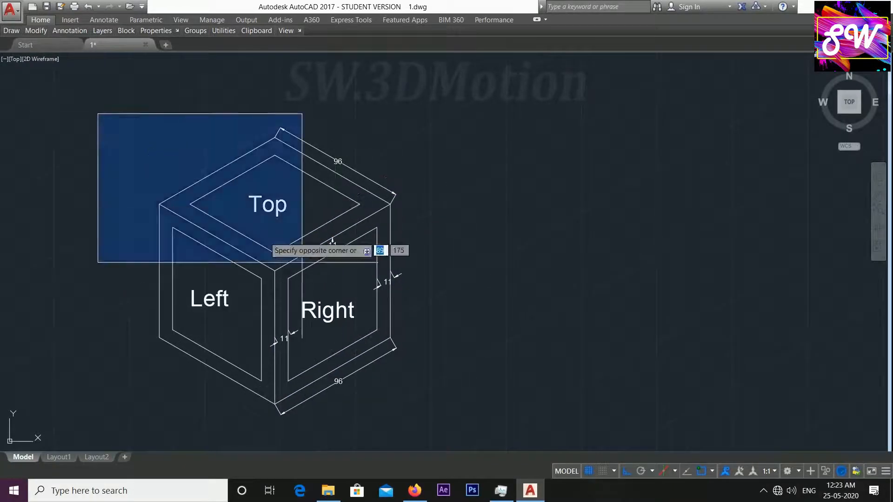
pyautogui.click(485, 419)
pyautogui.press('Escape')
pyautogui.moveTo(534, 261)
pyautogui.mouseDown(button='middle')
pyautogui.moveTo(502, 270)
pyautogui.moveTo(510, 251)
pyautogui.moveTo(510, 276)
pyautogui.mouseUp(button='middle')
pyautogui.scroll(-1, 499, 263)
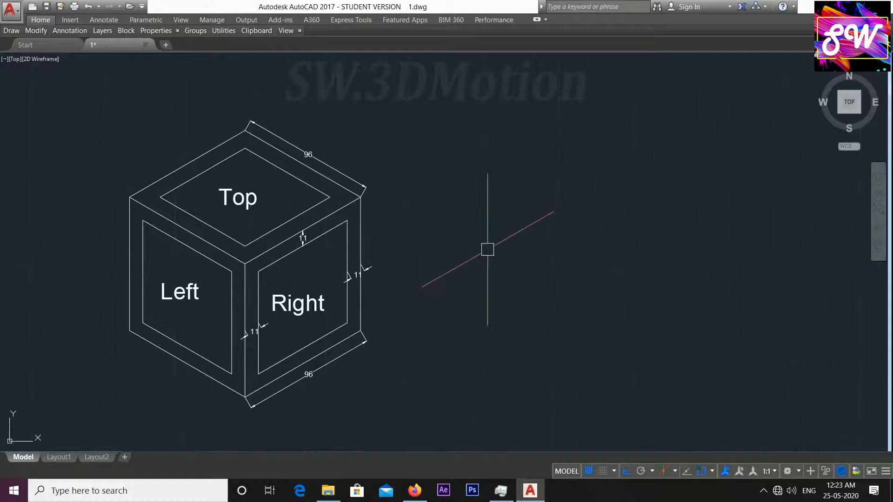
pyautogui.scroll(-2, 474, 237)
pyautogui.moveTo(472, 248); pyautogui.dragTo(467, 249, button='middle')
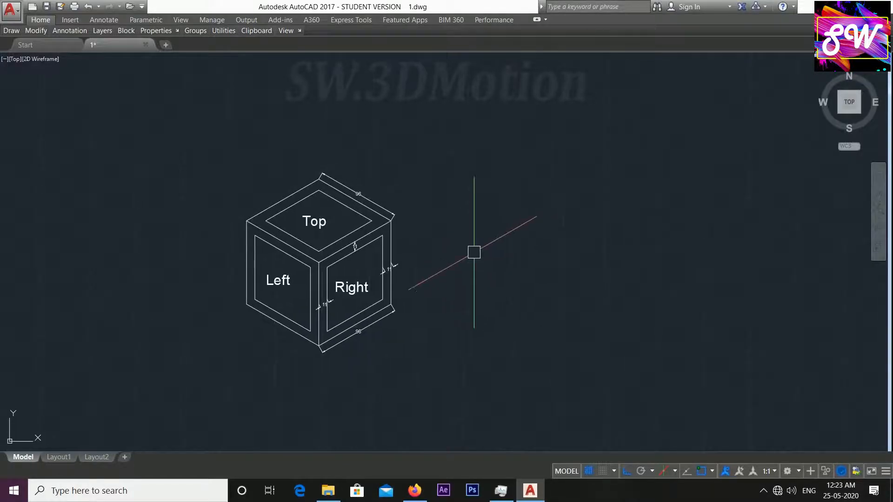
# Draw four connected lines on isoplane Right beside the cube, outlining a slanted face left open at its lower-left corner
pyautogui.write('l')
pyautogui.press('Return')
pyautogui.click(475, 302)
pyautogui.click(596, 234)
pyautogui.moveTo(595, 234); pyautogui.dragTo(584, 259, button='middle')
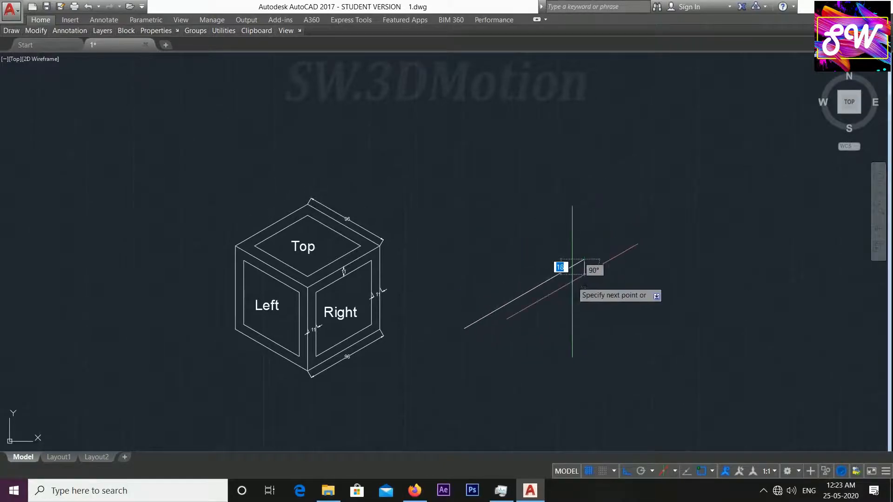
pyautogui.click(584, 134)
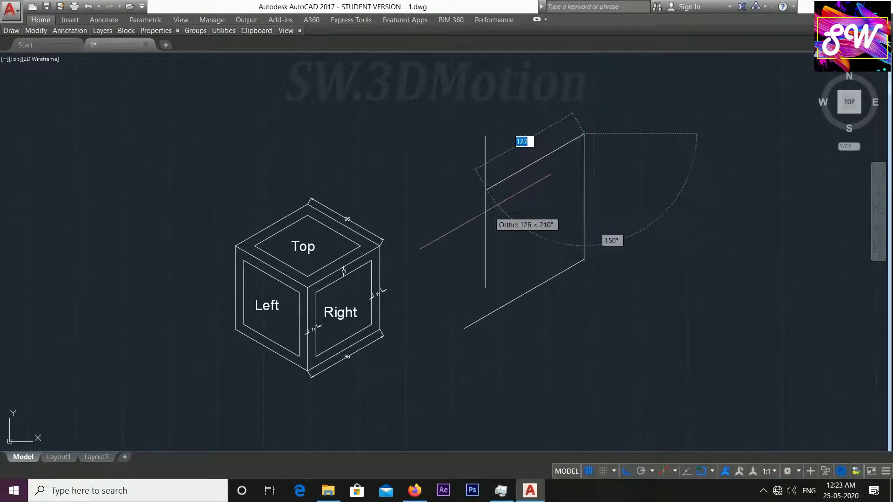
pyautogui.click(453, 209)
pyautogui.click(456, 342)
pyautogui.moveTo(470, 377); pyautogui.dragTo(447, 301, button='middle')
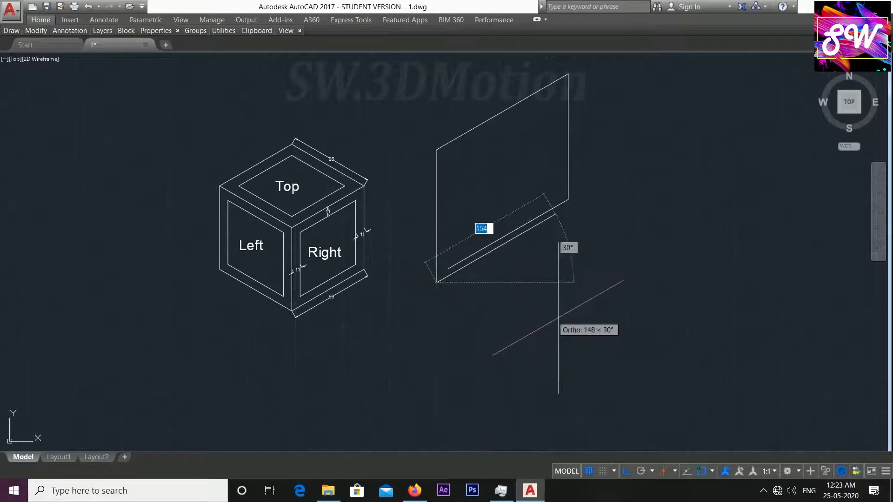
pyautogui.press('Escape')
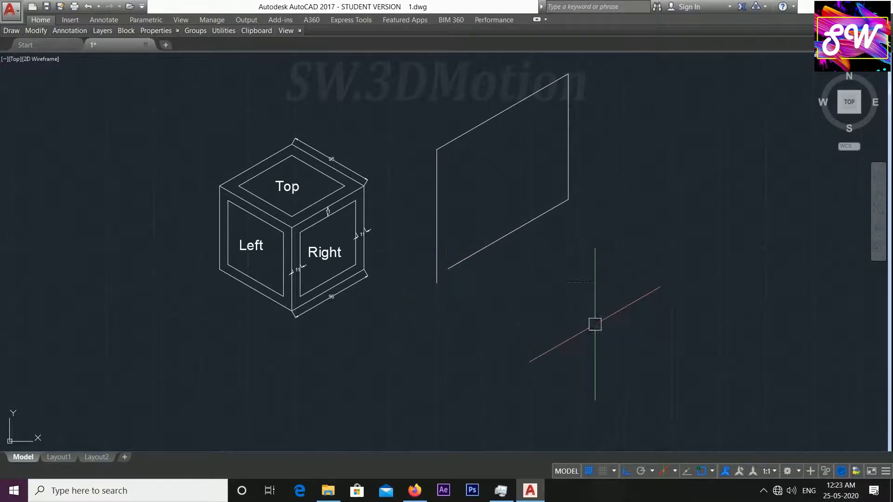
pyautogui.click(257, 294)
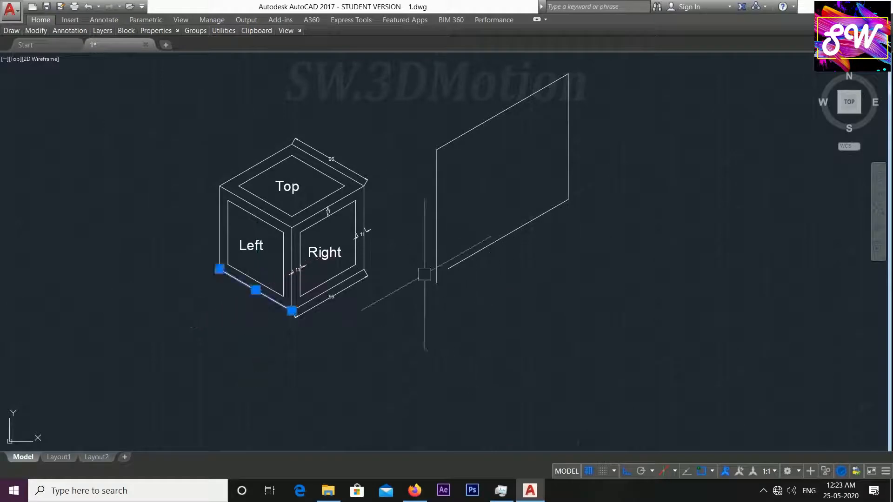
pyautogui.press('Escape')
pyautogui.moveTo(509, 315); pyautogui.dragTo(517, 329, button='middle')
pyautogui.write('S')
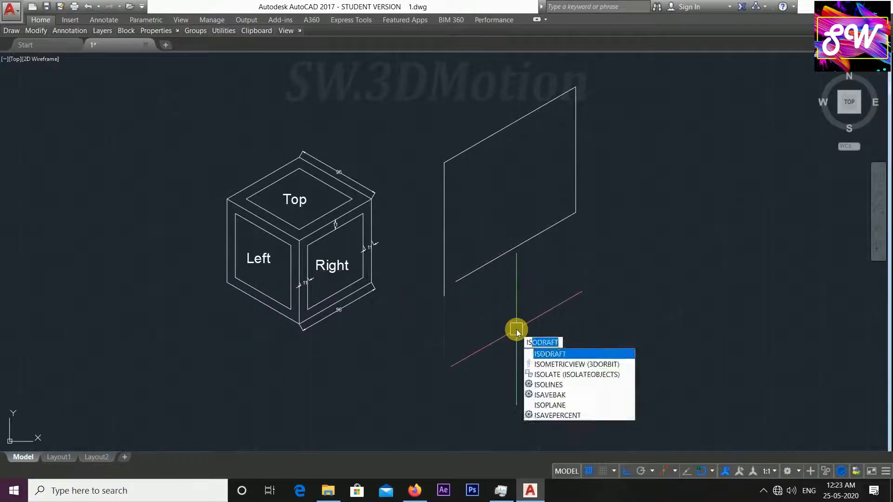
pyautogui.press('Return')
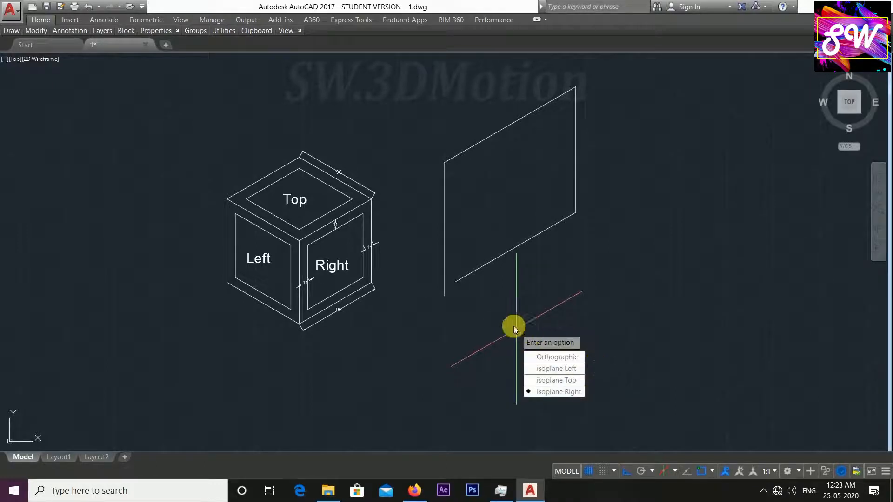
pyautogui.press('Escape')
# Draw a line about 122 units long at 330° from the left vertical edge's lower end, toggling to isoplane Left within the Line command
pyautogui.press('Return')
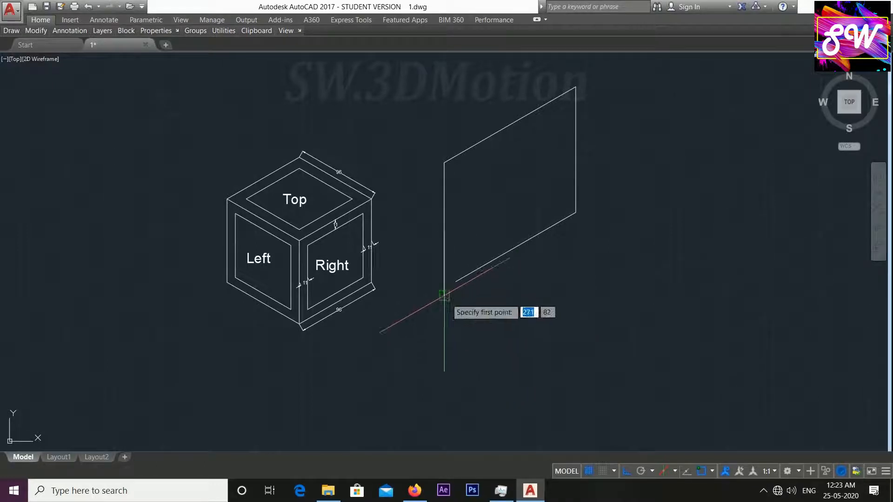
pyautogui.click(444, 295)
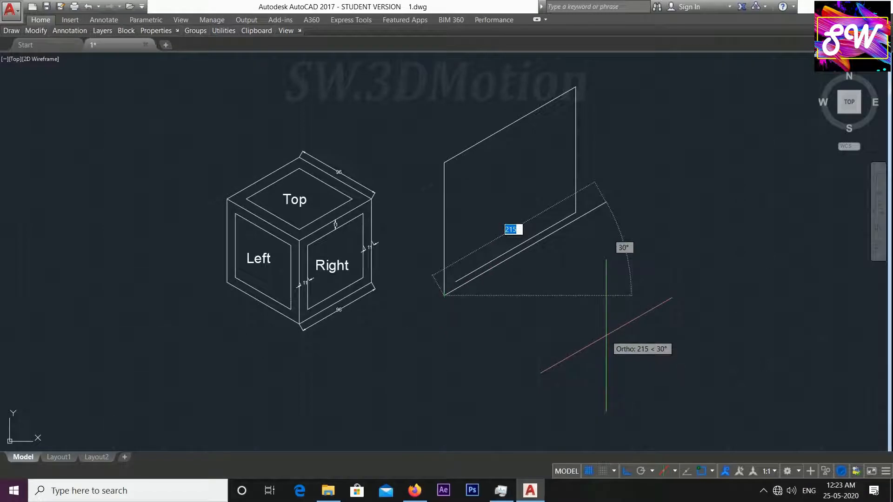
pyautogui.press('F5')
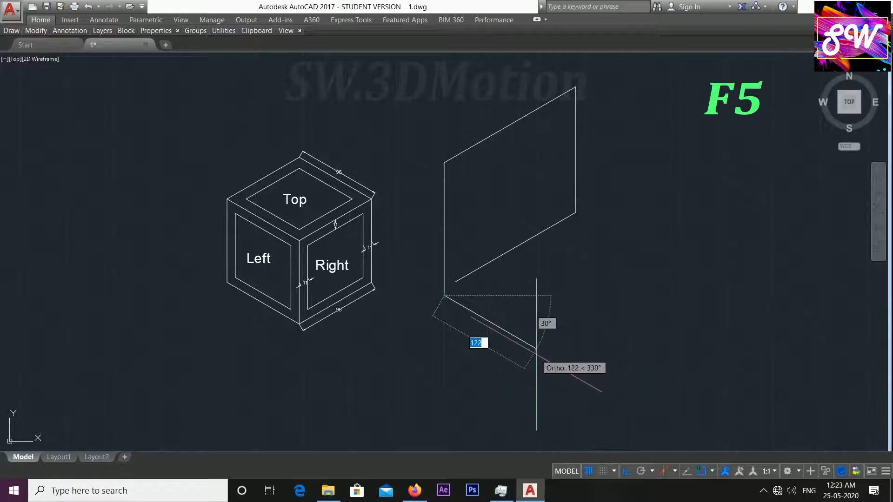
pyautogui.click(536, 349)
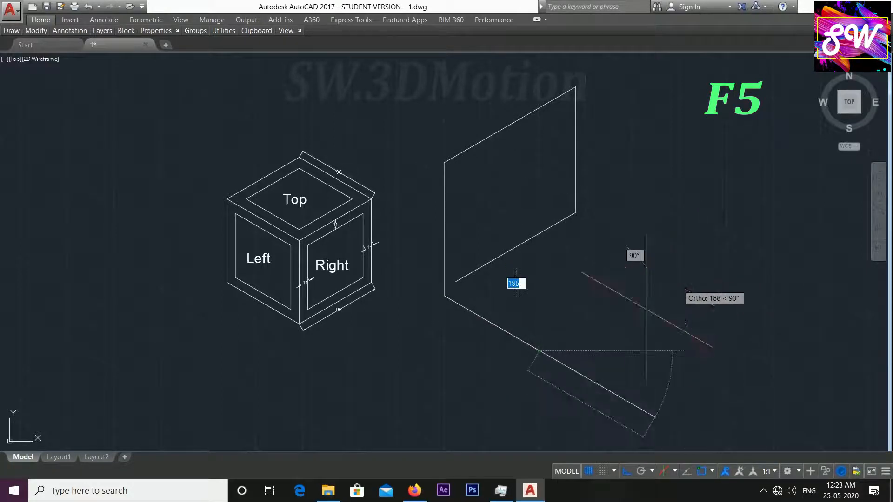
pyautogui.scroll(2, 577, 343)
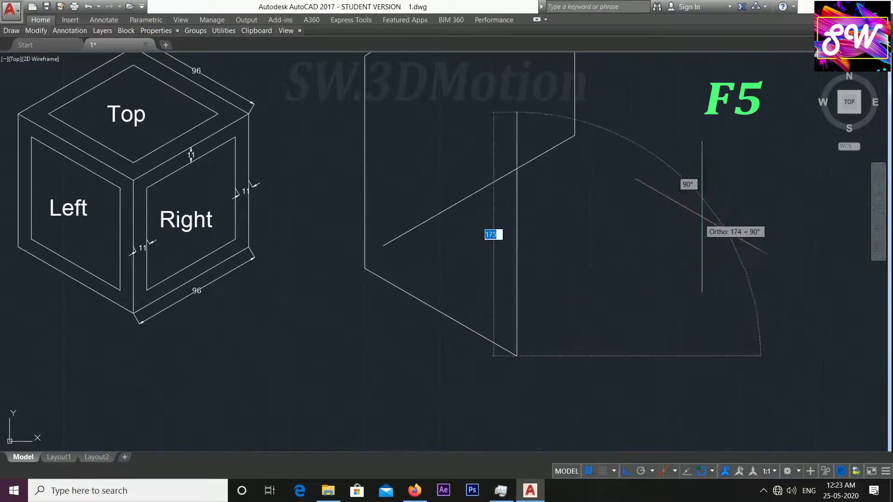
pyautogui.press('Escape')
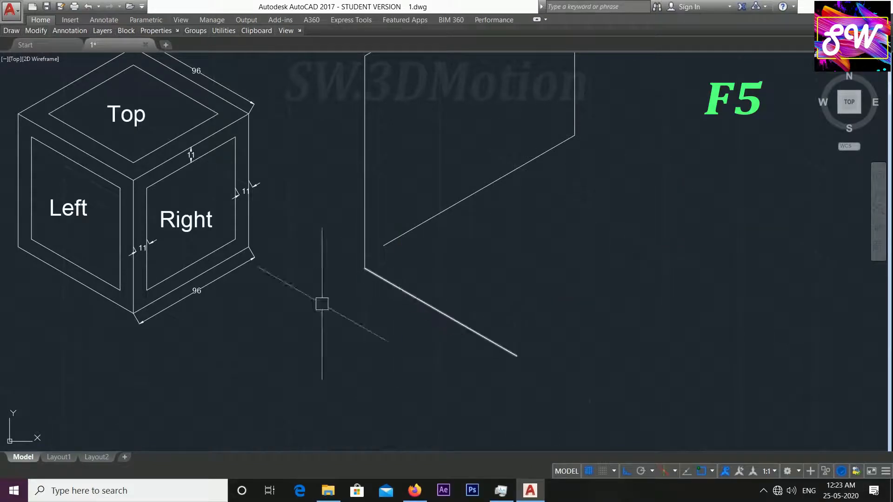
# Draw two connected lines on isoplane Top from the lower line's free end, the first at 30° and the second at 150°
pyautogui.click(211, 268)
pyautogui.press('Escape')
pyautogui.moveTo(550, 316); pyautogui.dragTo(542, 318, button='middle')
pyautogui.press('l')
pyautogui.press('Return')
pyautogui.click(513, 357)
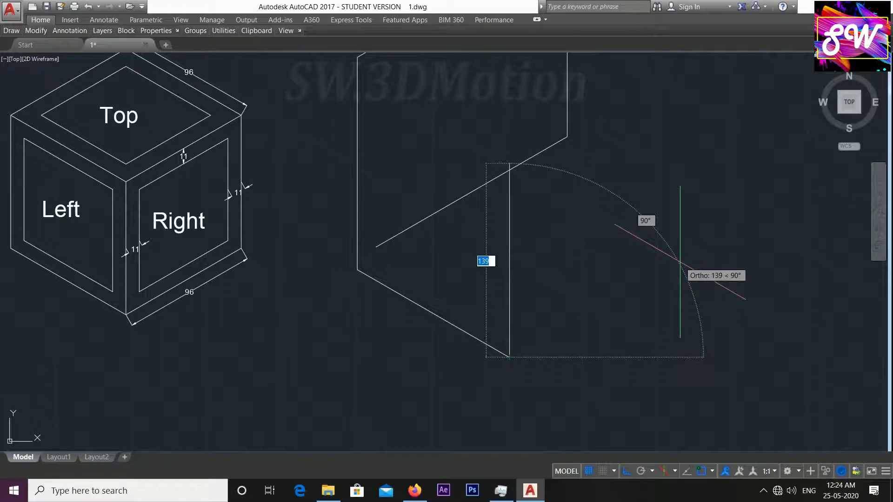
pyautogui.scroll(-2, 656, 358)
pyautogui.press('F5')
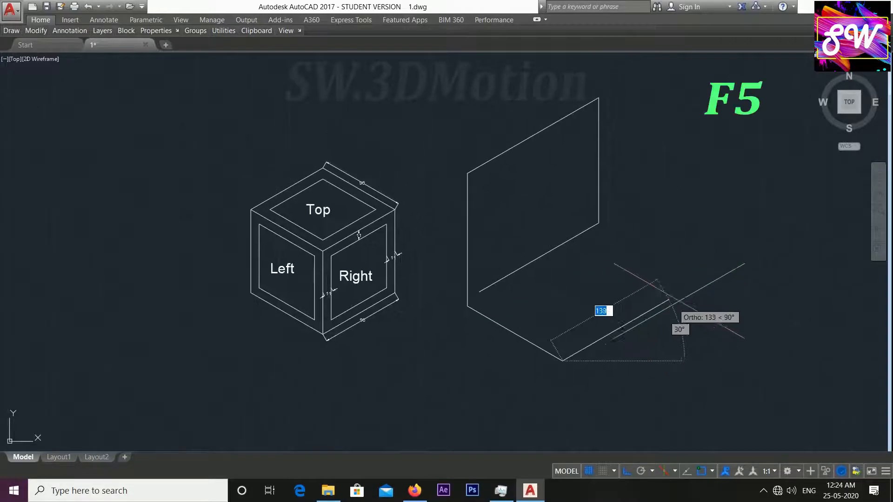
pyautogui.click(708, 277)
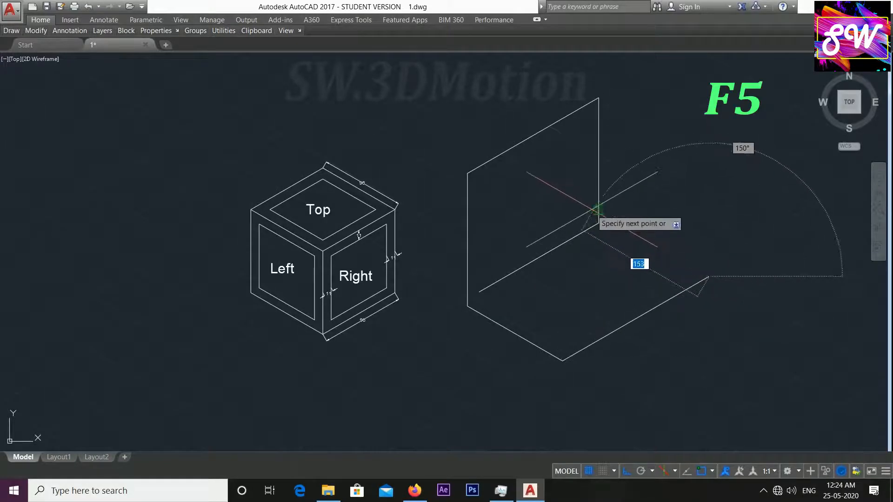
pyautogui.moveTo(558, 149); pyautogui.dragTo(558, 217, button='middle')
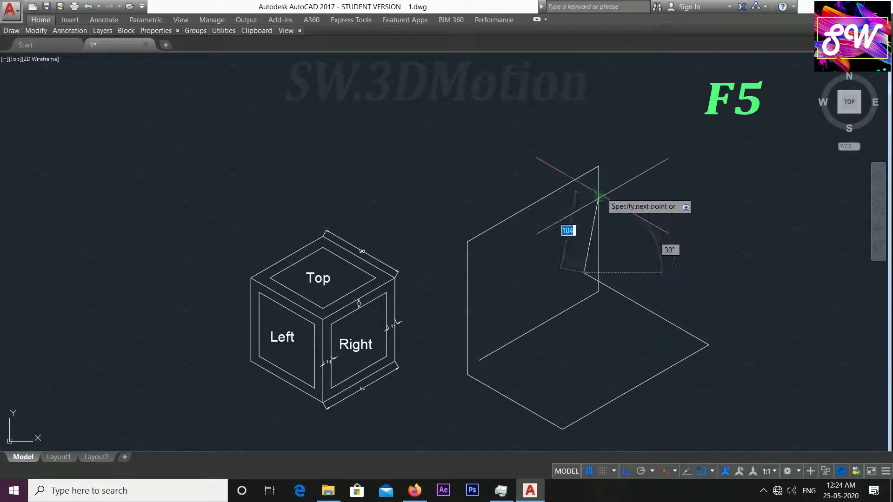
pyautogui.moveTo(588, 120); pyautogui.dragTo(583, 157, button='middle')
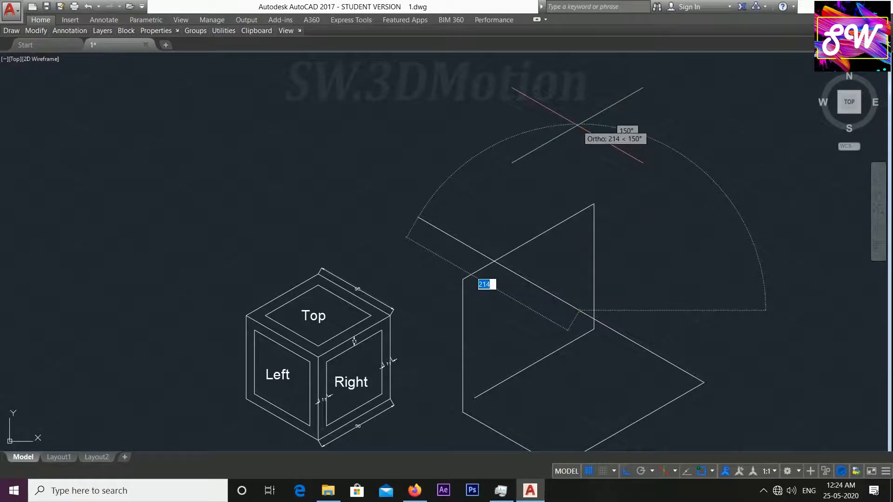
# Continue the chain with a vertical line about 205 units long on isoplane Right and lines at 330° and 270° on isoplane Left
pyautogui.press('F5')
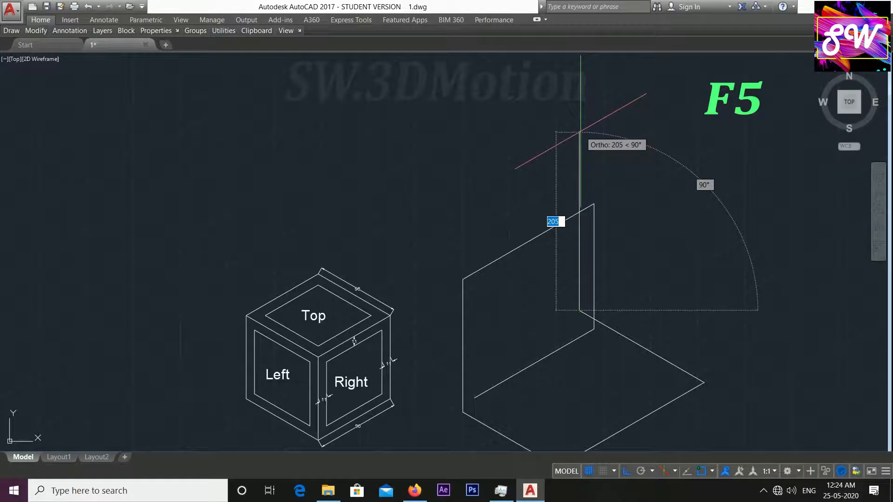
pyautogui.click(581, 132)
pyautogui.moveTo(763, 244); pyautogui.dragTo(670, 222, button='middle')
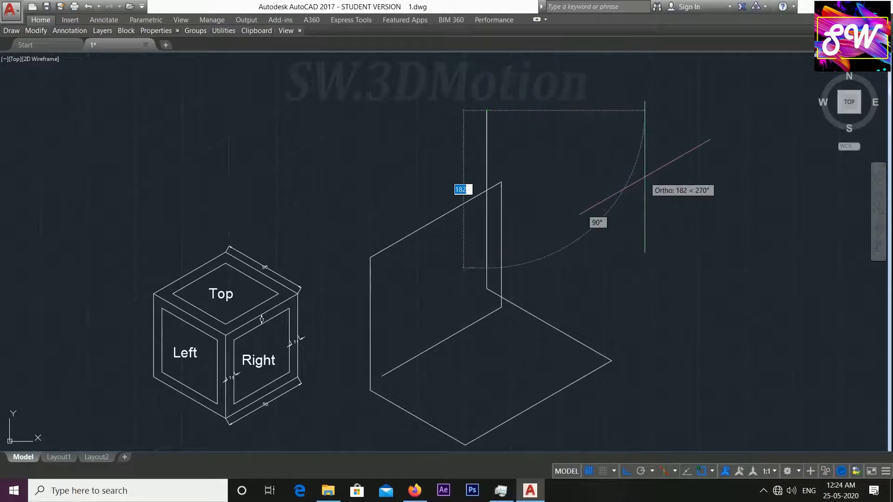
pyautogui.press('F5')
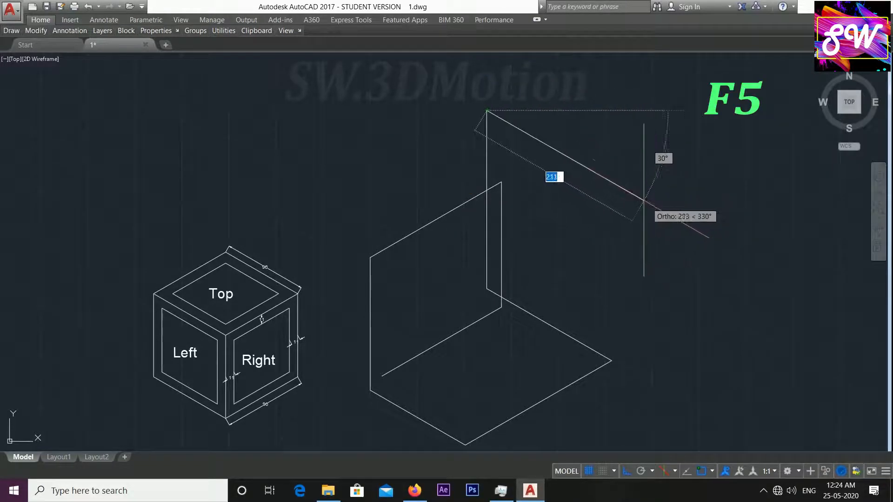
pyautogui.click(639, 199)
pyautogui.click(647, 374)
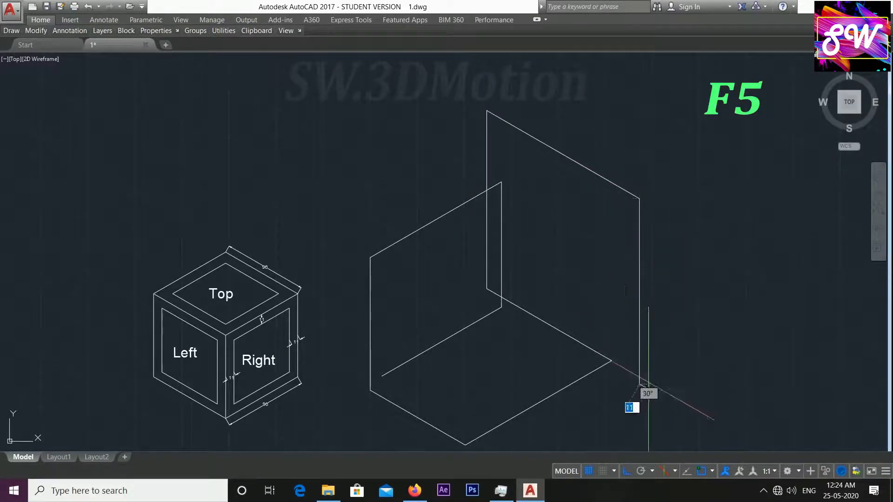
pyautogui.scroll(-2, 554, 251)
pyautogui.scroll(2, 554, 307)
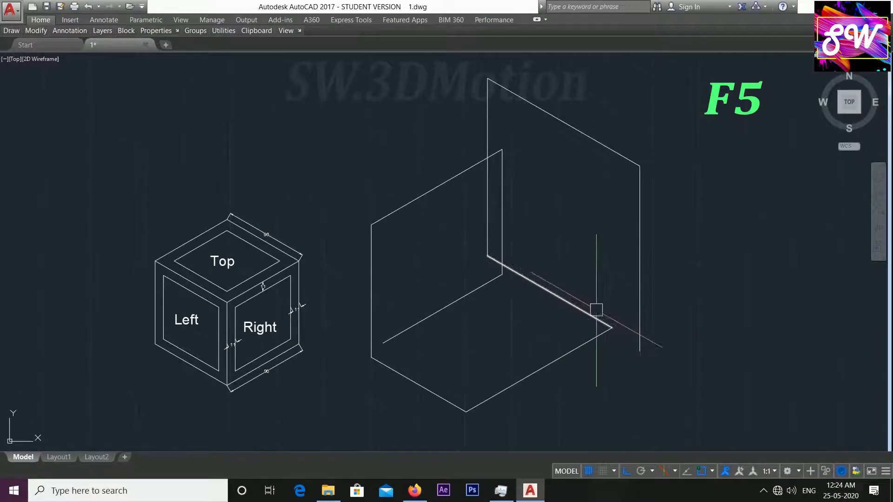
# Erase all the practice lines drawn beside the cube
pyautogui.scroll(-2, 581, 309)
pyautogui.click(679, 392)
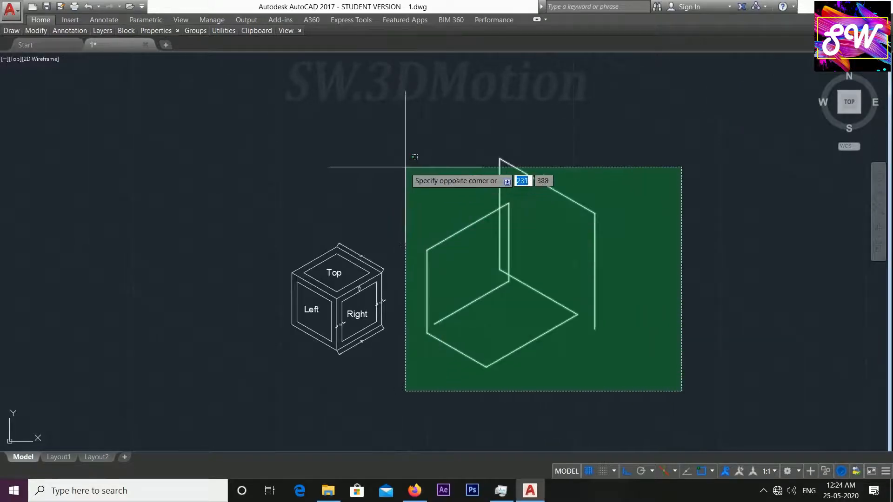
pyautogui.click(410, 156)
pyautogui.press('Delete')
pyautogui.scroll(4, 395, 279)
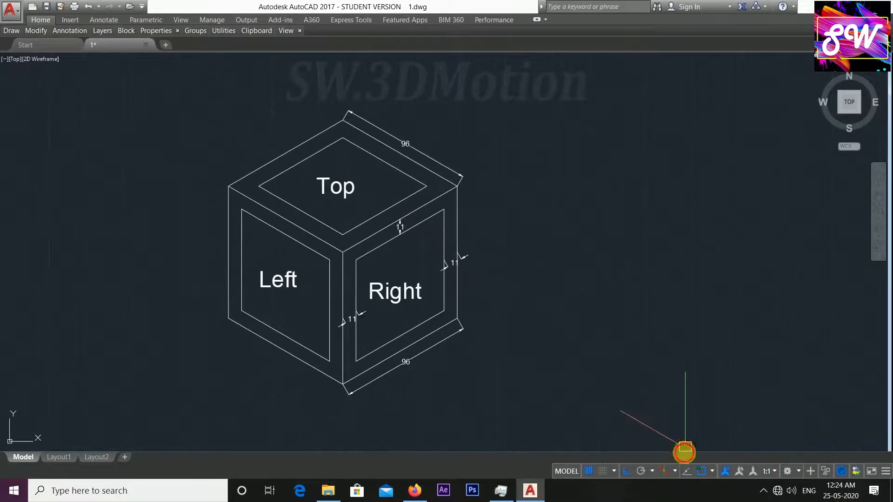
# Turn isometric drafting off and pick out lines around the cube's Right face, leaving nothing selected
pyautogui.click(664, 470)
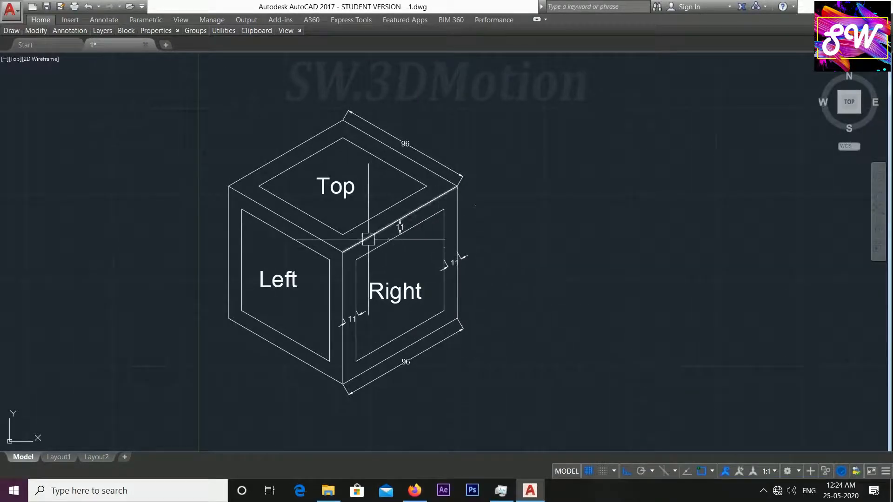
pyautogui.moveTo(475, 302); pyautogui.dragTo(456, 304, button='middle')
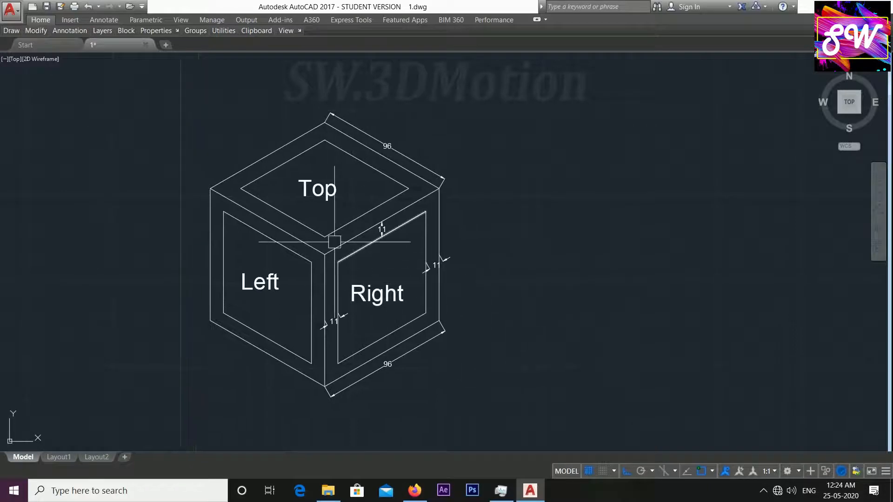
pyautogui.click(323, 283)
pyautogui.click(406, 325)
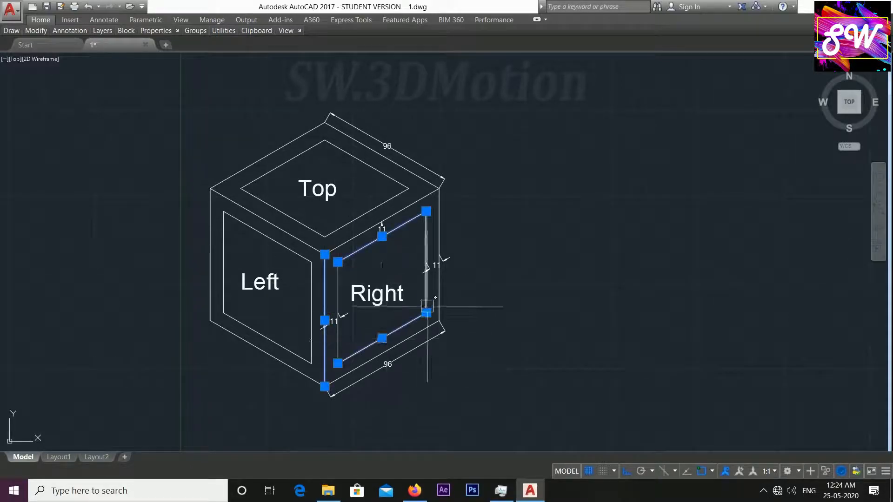
pyautogui.press('Escape')
pyautogui.scroll(2, 409, 308)
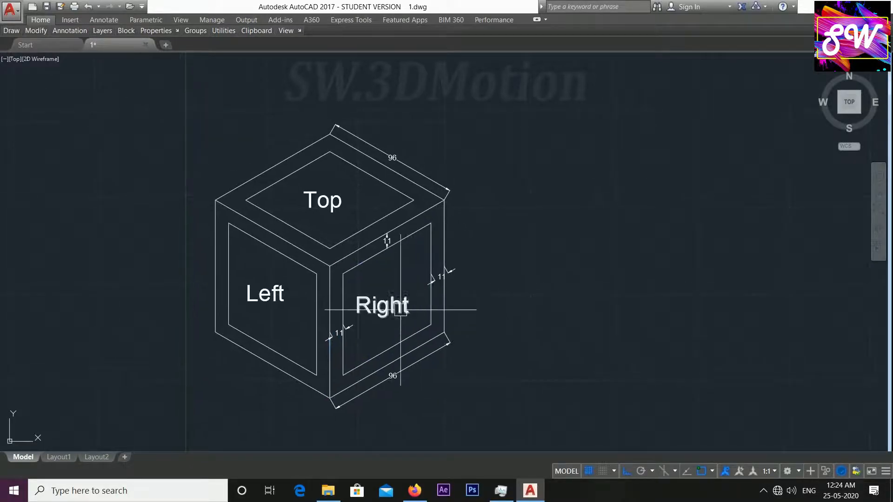
pyautogui.scroll(-2, 396, 307)
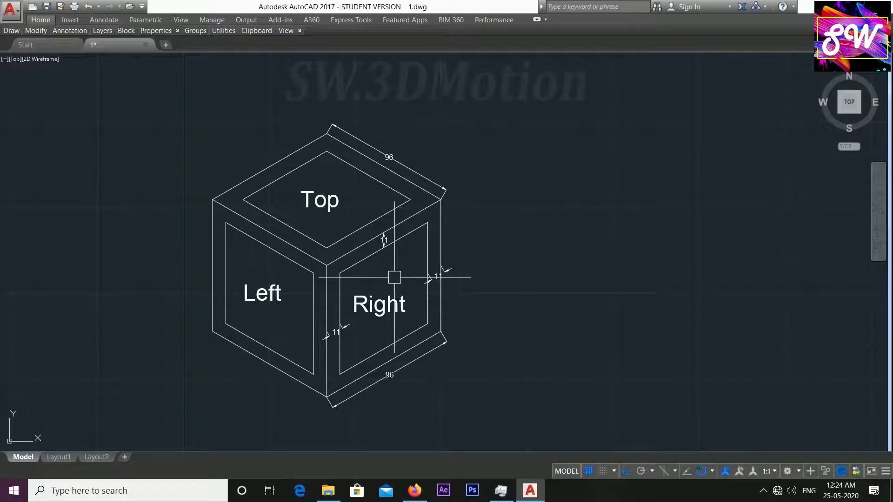
pyautogui.moveTo(400, 290); pyautogui.dragTo(387, 290, button='middle')
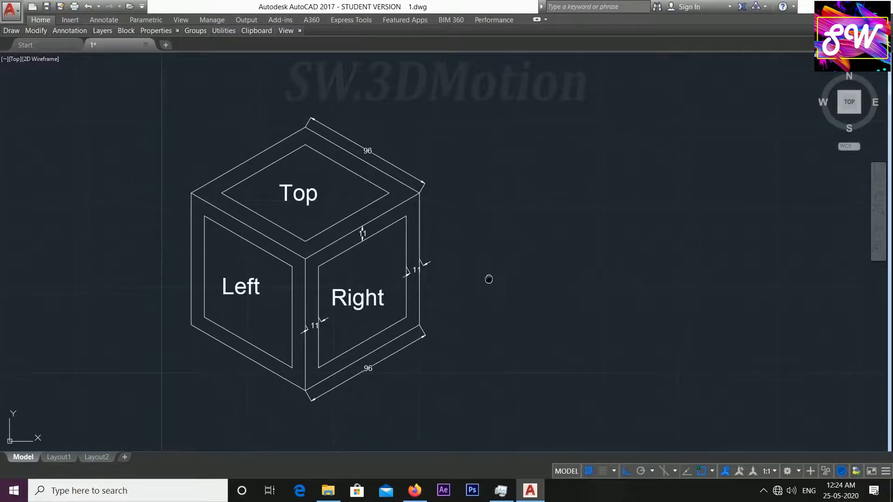
pyautogui.moveTo(488, 279); pyautogui.dragTo(491, 278, button='middle')
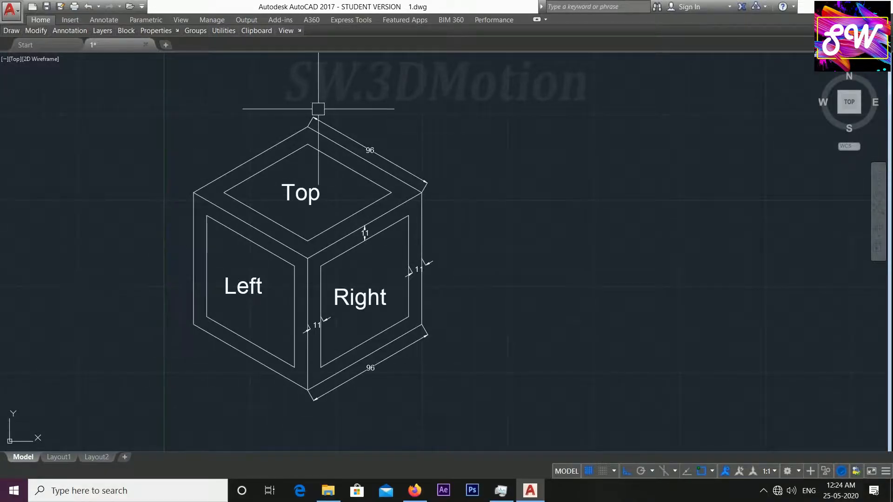
# Turn isometric drafting back on
pyautogui.moveTo(510, 253); pyautogui.dragTo(506, 266, button='middle')
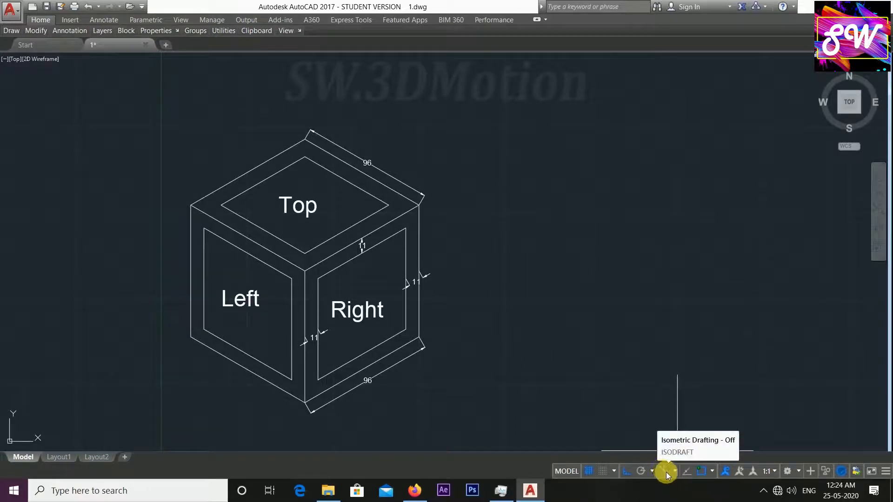
pyautogui.moveTo(605, 281); pyautogui.dragTo(578, 285, button='middle')
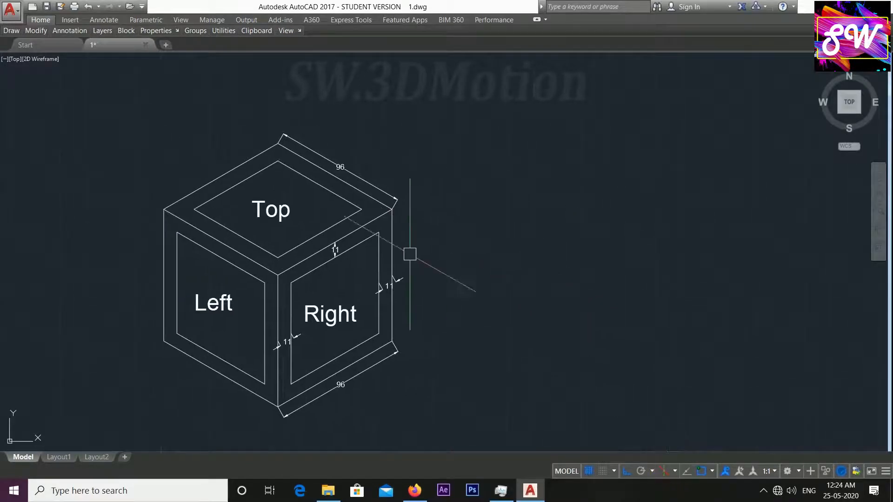
pyautogui.moveTo(498, 265); pyautogui.dragTo(501, 263, button='middle')
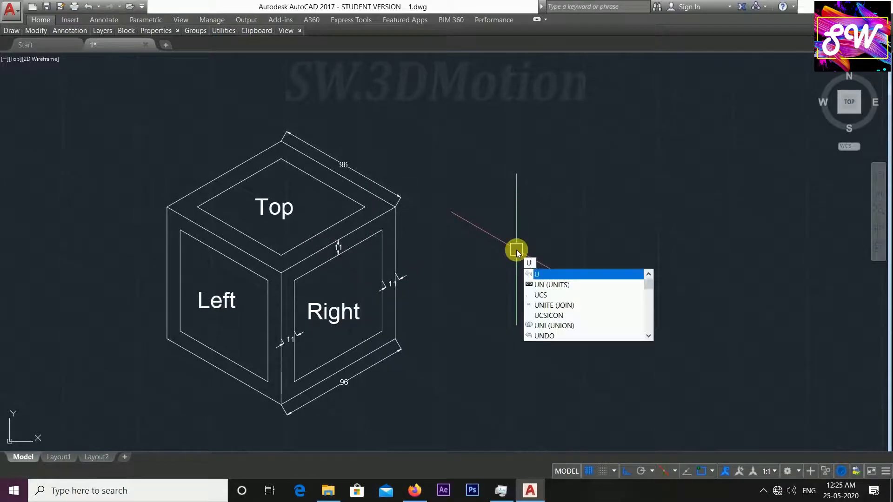
# Open the drawing units, check the length type, precision and insertion scale, and accept the settings
pyautogui.write('n')
pyautogui.press('Return')
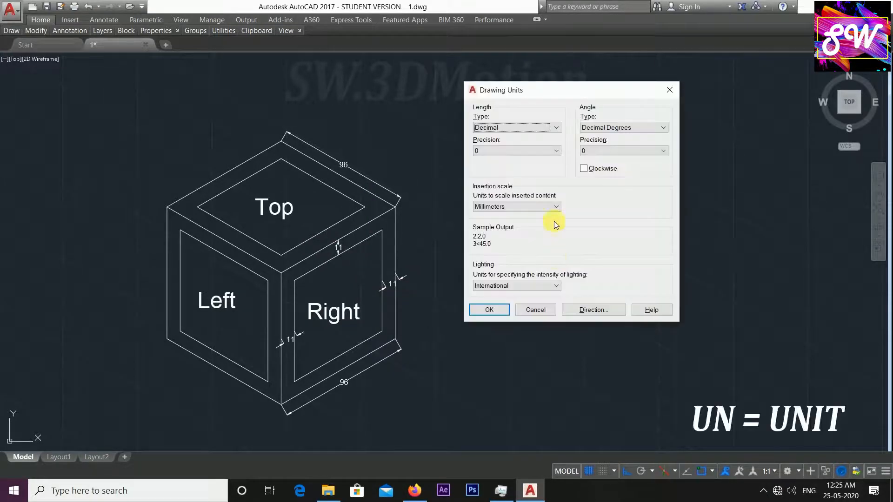
pyautogui.moveTo(555, 92); pyautogui.dragTo(608, 100)
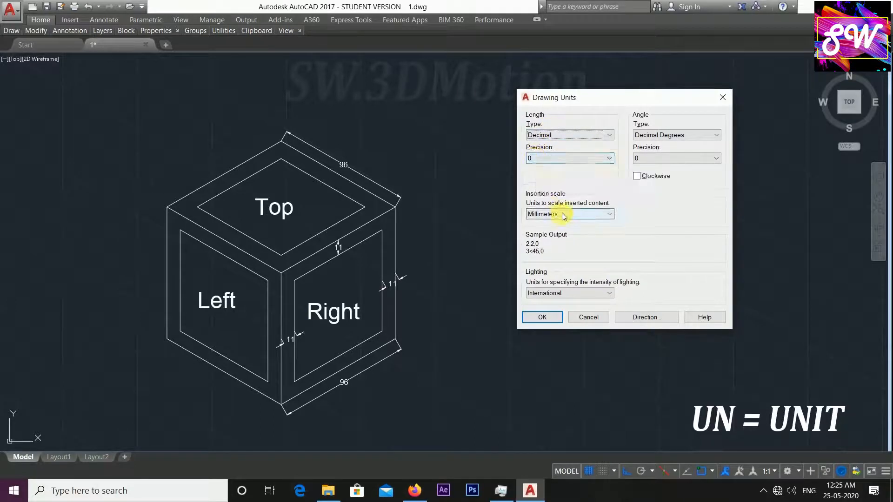
pyautogui.click(542, 316)
# Zoom to the full drawing with the All option
pyautogui.moveTo(473, 271); pyautogui.dragTo(454, 245, button='middle')
pyautogui.write('z')
pyautogui.press('Return')
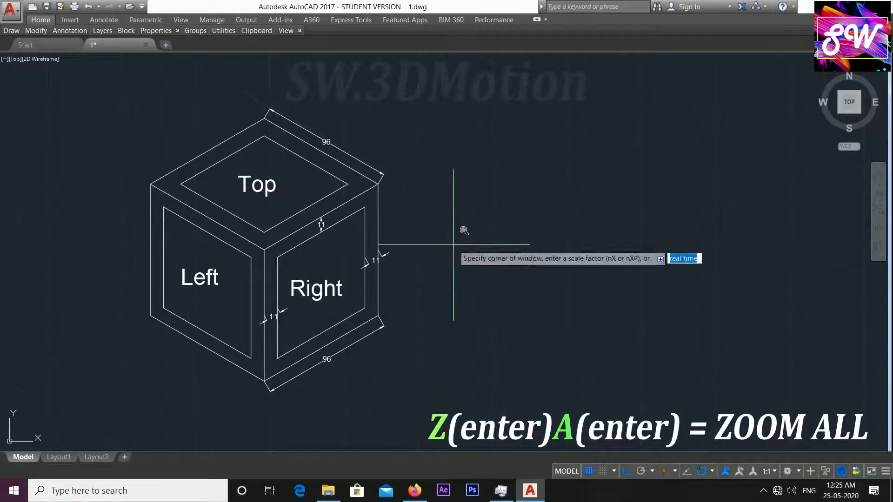
pyautogui.write('a')
pyautogui.press('Return')
pyautogui.moveTo(433, 244)
pyautogui.mouseDown(button='middle')
pyautogui.moveTo(320, 232)
pyautogui.moveTo(204, 250)
pyautogui.mouseUp(button='middle')
pyautogui.scroll(-2, 244, 226)
pyautogui.moveTo(303, 242); pyautogui.dragTo(359, 230, button='middle')
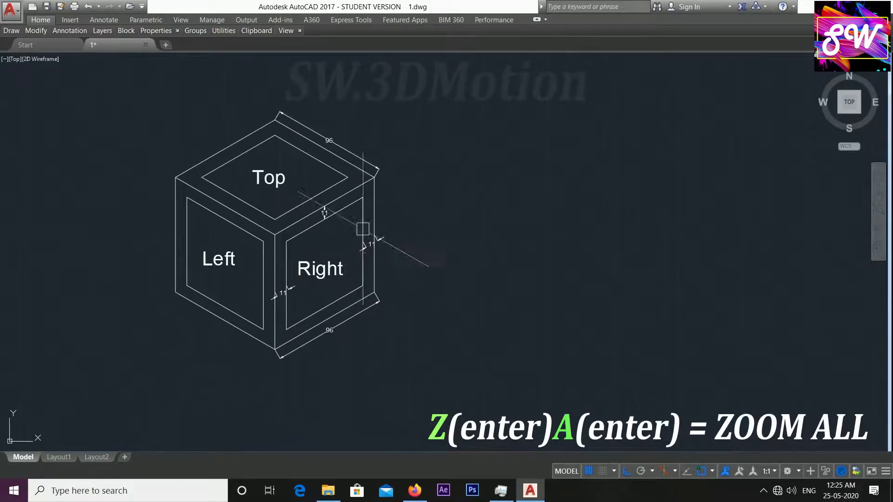
pyautogui.scroll(2, 309, 308)
pyautogui.scroll(-2, 458, 293)
pyautogui.moveTo(472, 292); pyautogui.dragTo(434, 307, button='middle')
pyautogui.scroll(2, 351, 306)
pyautogui.moveTo(353, 307); pyautogui.dragTo(374, 320, button='middle')
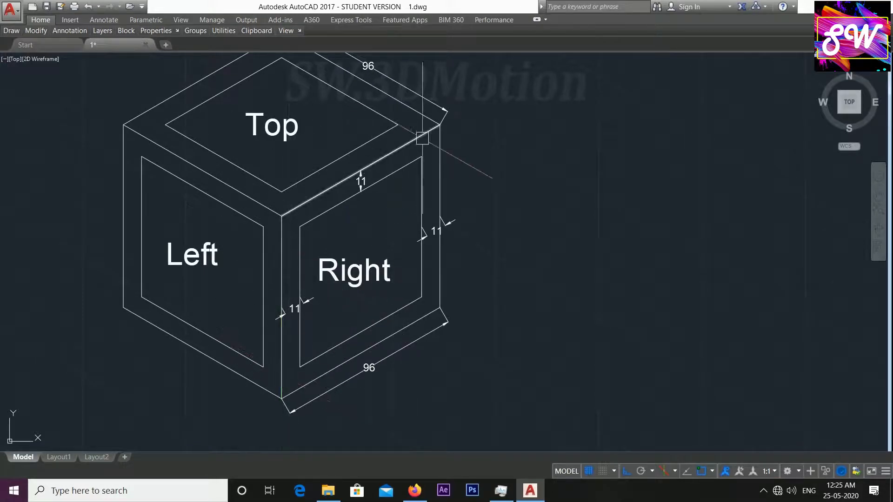
pyautogui.scroll(-2, 279, 335)
pyautogui.moveTo(413, 279); pyautogui.dragTo(406, 273, button='middle')
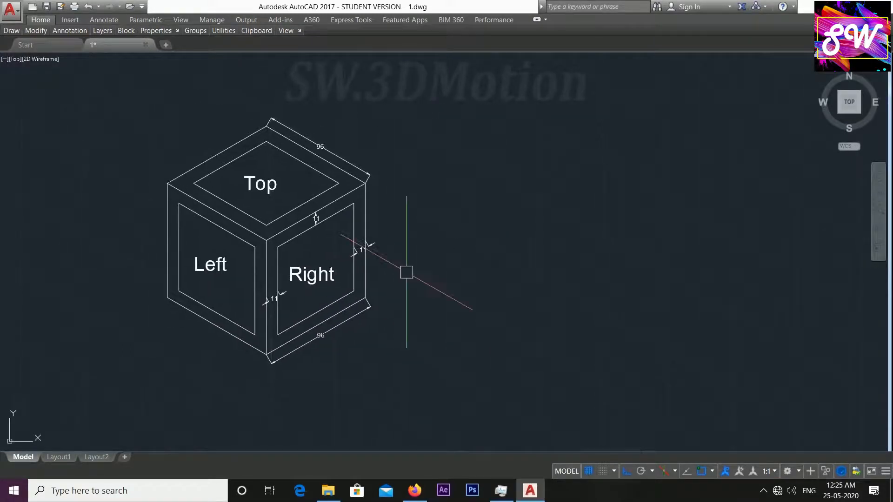
pyautogui.write('l')
pyautogui.press('Return')
pyautogui.click(476, 333)
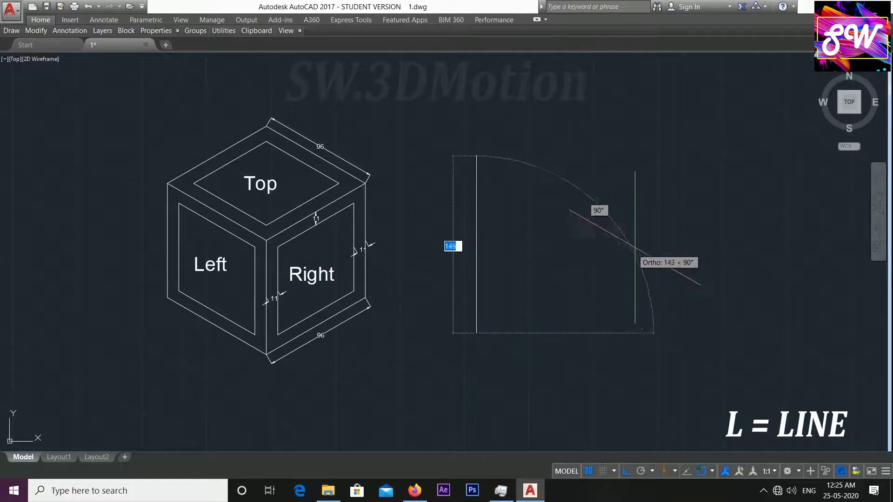
pyautogui.press('Escape')
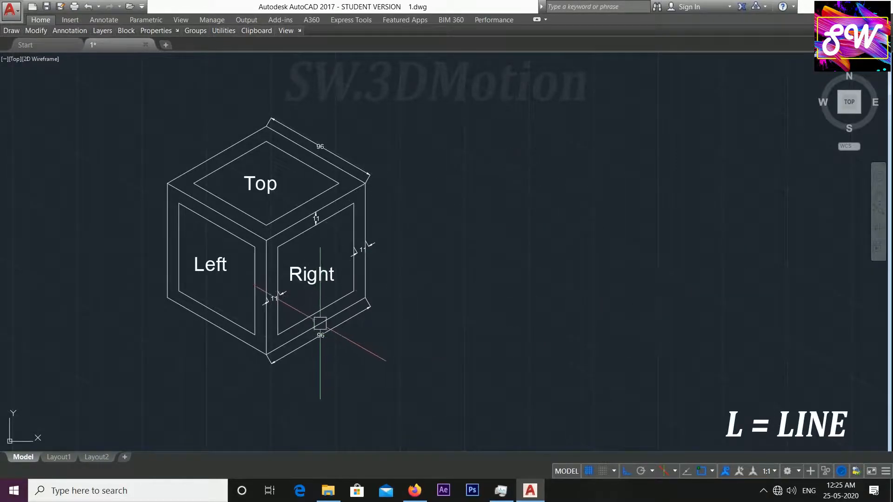
pyautogui.press('Escape')
# Draw a 96-unit line at 30° on isoplane Top in the empty space beside the cube
pyautogui.write('l')
pyautogui.press('Return')
pyautogui.click(479, 331)
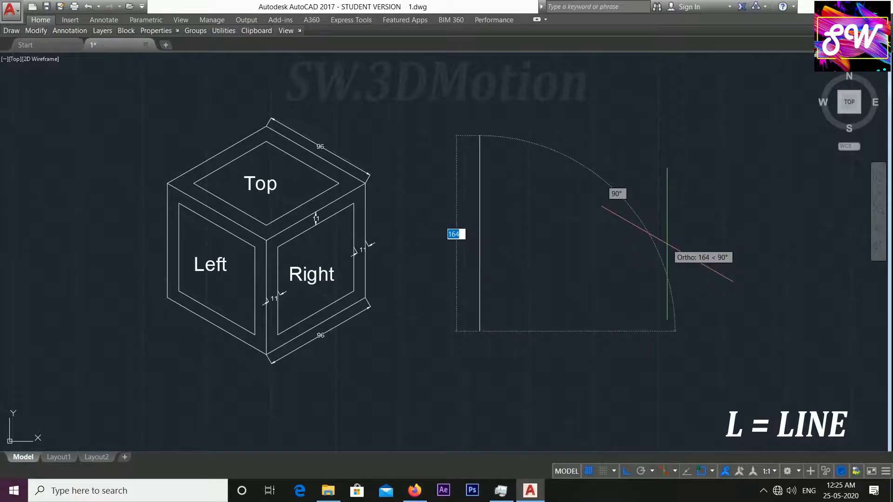
pyautogui.press('F5')
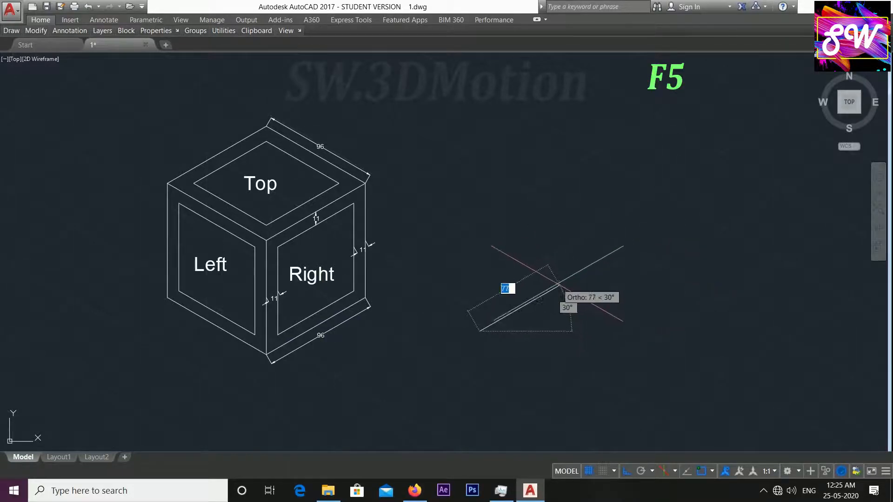
pyautogui.moveTo(559, 284); pyautogui.dragTo(636, 259, button='middle')
pyautogui.scroll(2, 638, 259)
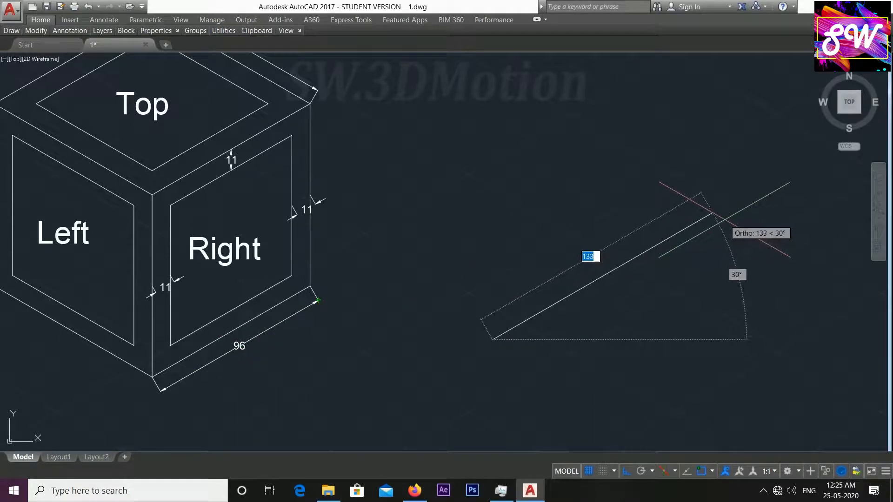
pyautogui.write('96')
pyautogui.press('Return')
# Switch to isoplane Right and briefly highlight the outer edges of the reference cube's Right face
pyautogui.scroll(-2, 702, 235)
pyautogui.moveTo(716, 231); pyautogui.dragTo(696, 274, button='middle')
pyautogui.scroll(2, 692, 268)
pyautogui.scroll(-2, 706, 265)
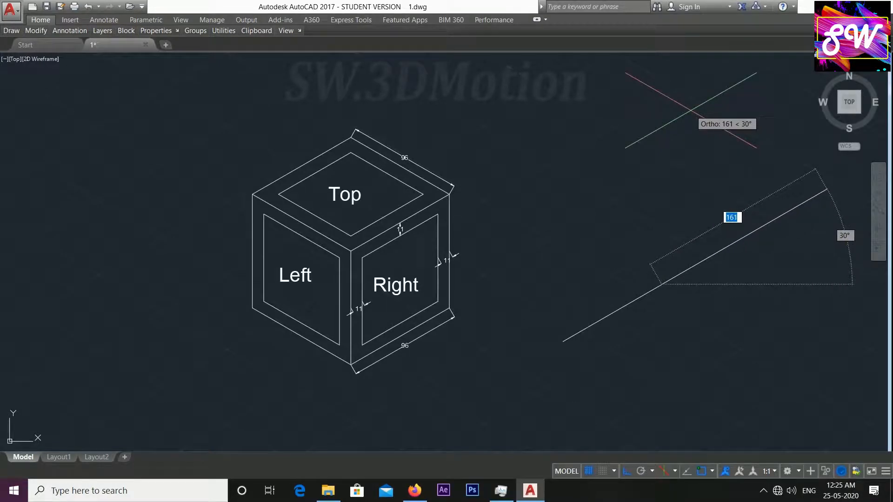
pyautogui.press('F5')
pyautogui.press('Escape')
pyautogui.click(406, 336)
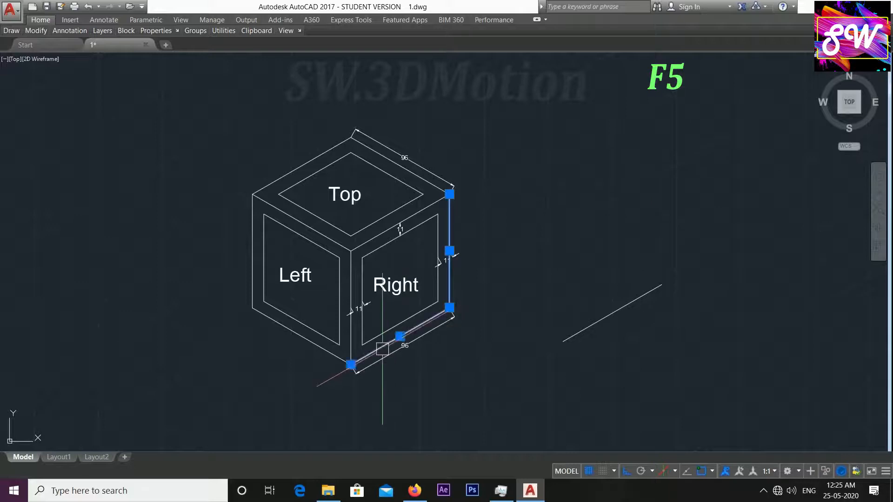
pyautogui.press('Escape')
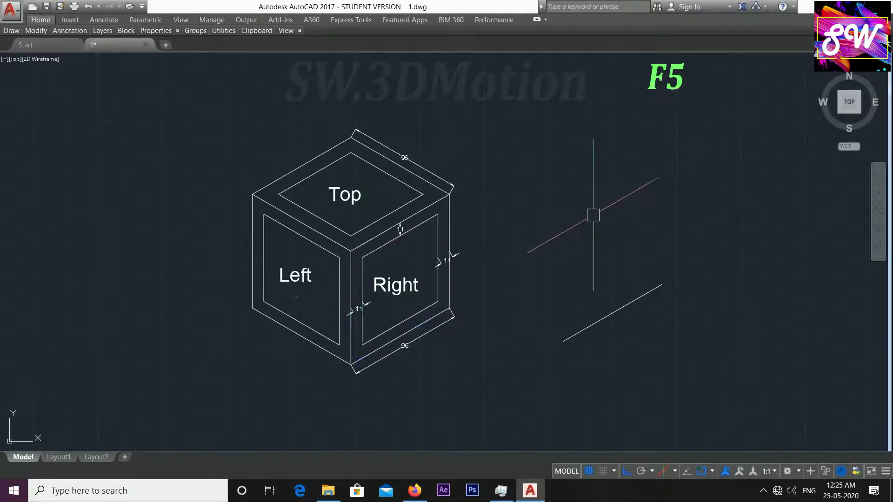
# Draw the right face from the first line's upper end: 96 units at 90°, 96 units at 210°, and a closing line to its lower end
pyautogui.press('l')
pyautogui.press('Return')
pyautogui.click(662, 285)
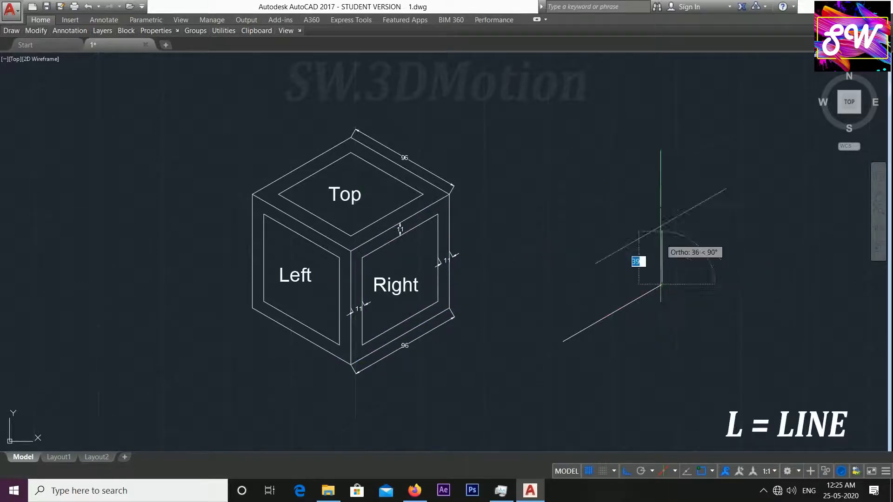
pyautogui.write('96')
pyautogui.press('Return')
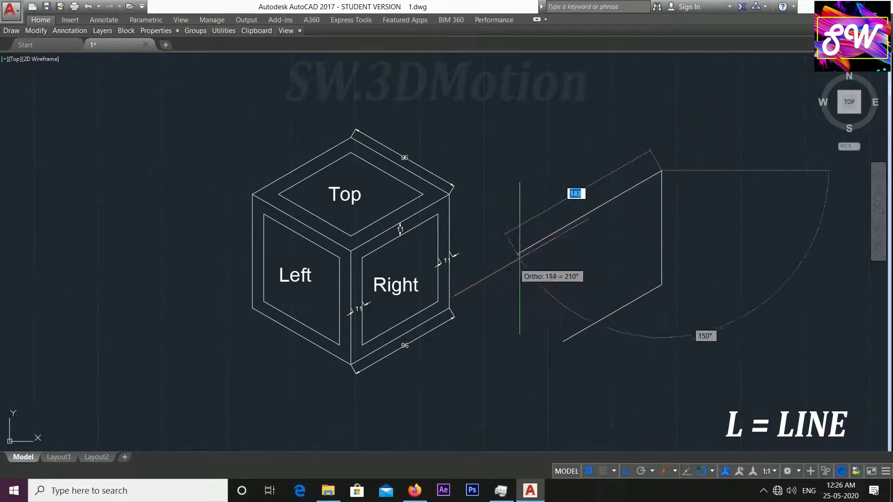
pyautogui.write('96')
pyautogui.press('Return')
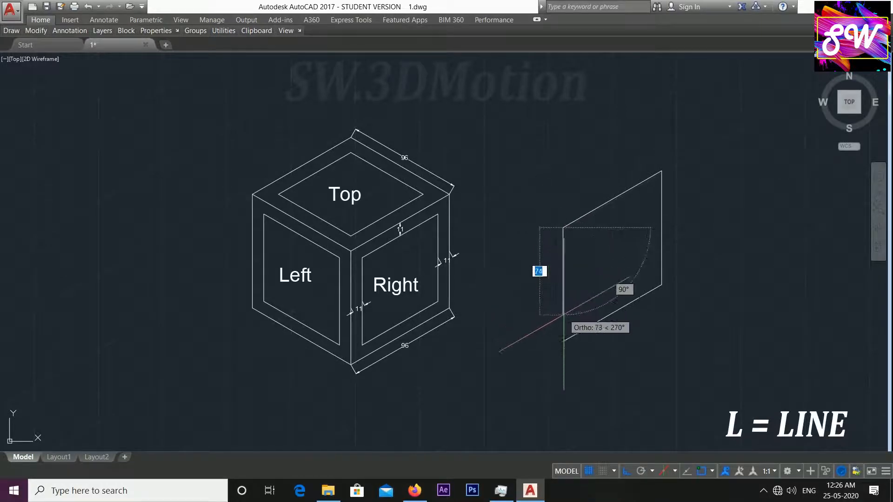
pyautogui.click(562, 342)
pyautogui.press('Return')
# Highlight two outer edges of the reference cube's Top face, clearing the selection when done
pyautogui.scroll(-2, 510, 268)
pyautogui.moveTo(525, 271); pyautogui.dragTo(464, 257, button='middle')
pyautogui.scroll(2, 484, 251)
pyautogui.moveTo(527, 264)
pyautogui.mouseDown(button='middle')
pyautogui.moveTo(498, 246)
pyautogui.moveTo(558, 259)
pyautogui.mouseUp(button='middle')
pyautogui.click(353, 168)
pyautogui.click(227, 218)
pyautogui.press('Escape')
pyautogui.moveTo(496, 242); pyautogui.dragTo(490, 243, button='middle')
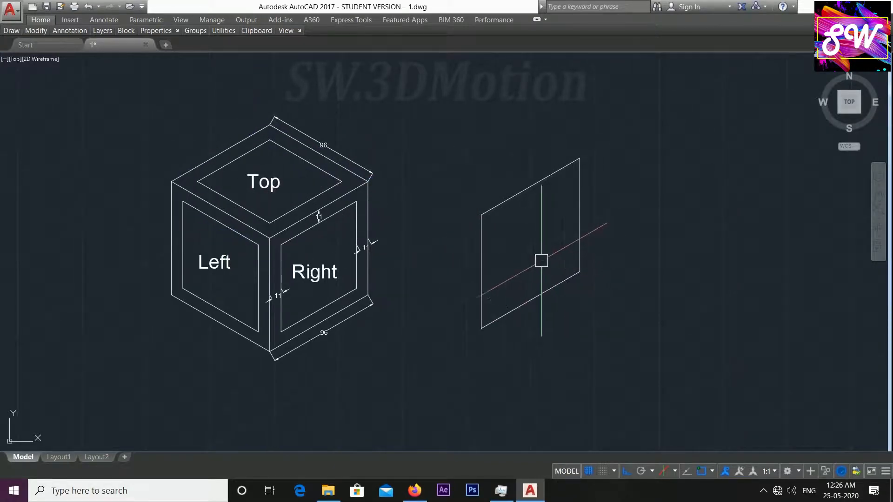
# Move the new right-face parallelogram along the 30° direction, farther from the reference cube
pyautogui.write('m')
pyautogui.press('Return')
pyautogui.click(637, 361)
pyautogui.click(448, 124)
pyautogui.press('Return')
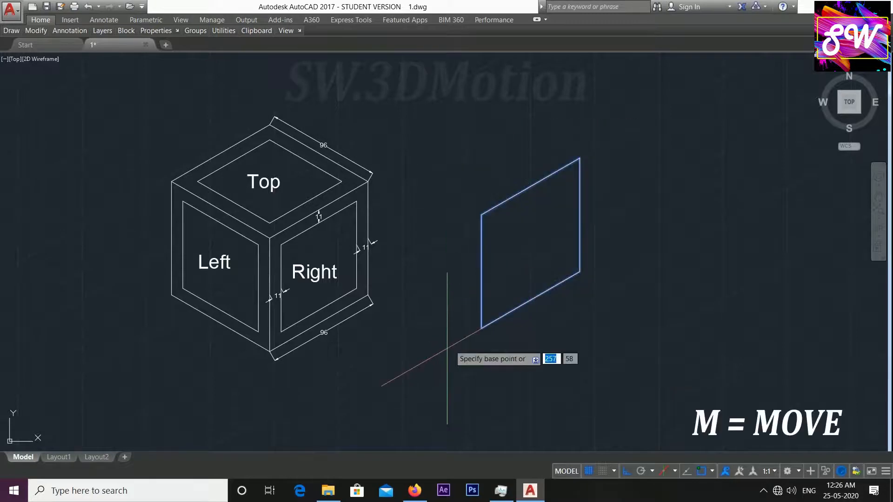
pyautogui.click(447, 348)
pyautogui.click(571, 363)
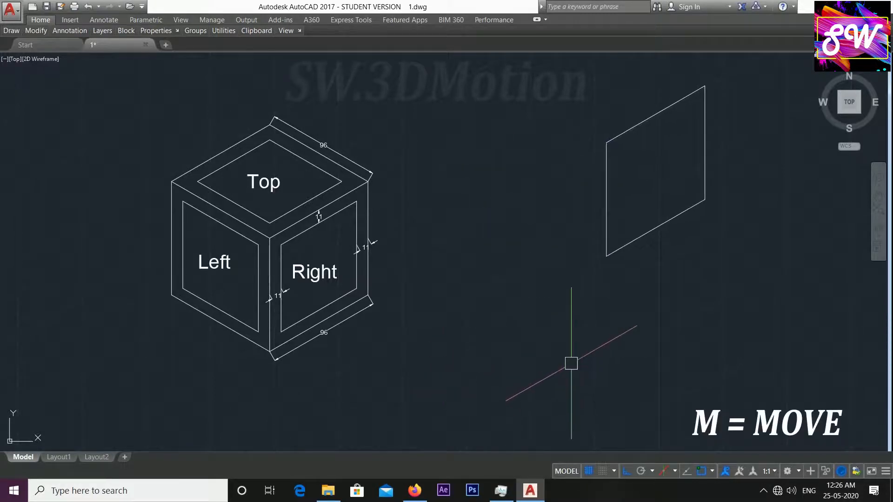
pyautogui.moveTo(585, 307); pyautogui.dragTo(552, 326, button='middle')
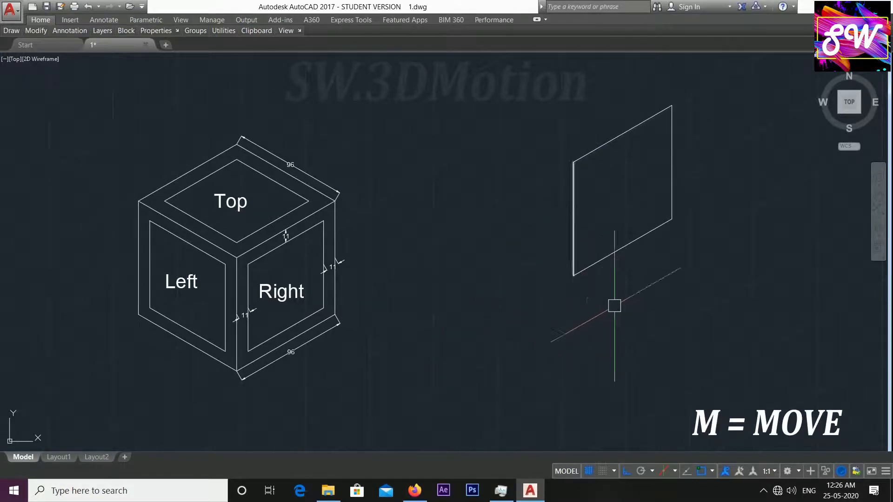
# Move the parallelogram about 70 units farther along the 30° direction
pyautogui.click(738, 332)
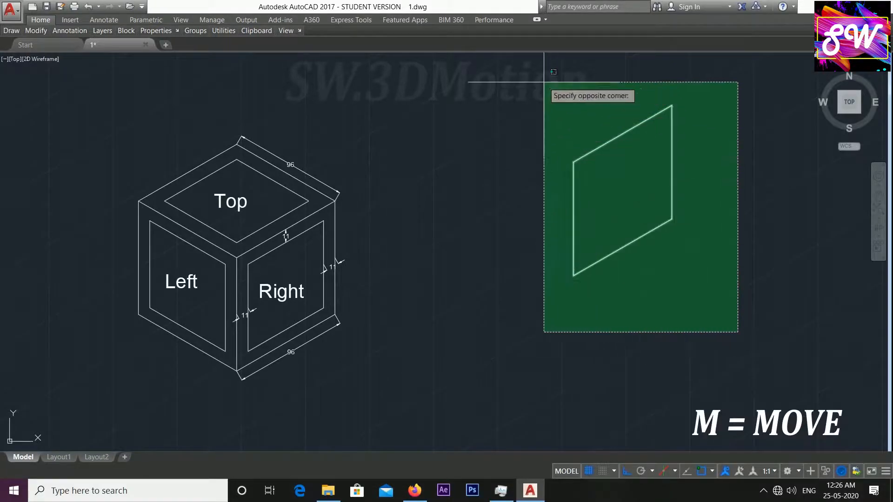
pyautogui.click(544, 82)
pyautogui.write('m')
pyautogui.press('Return')
pyautogui.click(464, 347)
pyautogui.moveTo(439, 339)
pyautogui.mouseDown(button='middle')
pyautogui.moveTo(436, 349)
pyautogui.moveTo(483, 326)
pyautogui.moveTo(392, 360)
pyautogui.mouseUp(button='middle')
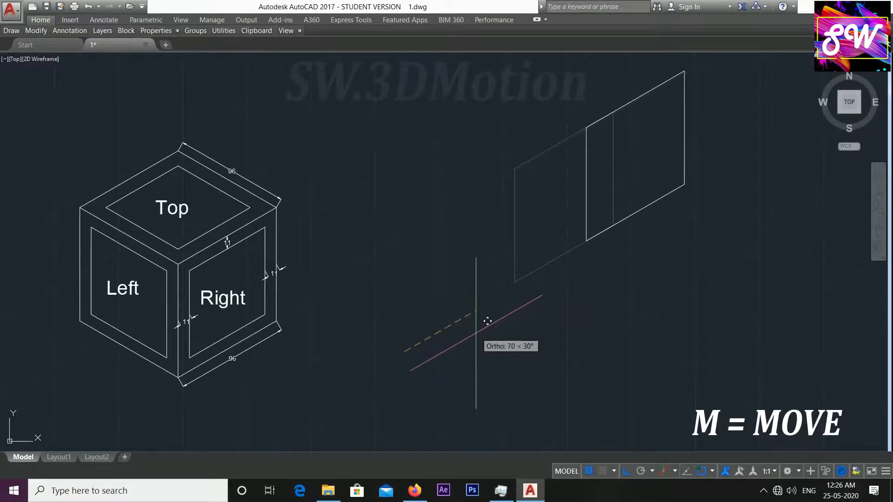
pyautogui.scroll(-3, 476, 333)
pyautogui.scroll(2, 455, 333)
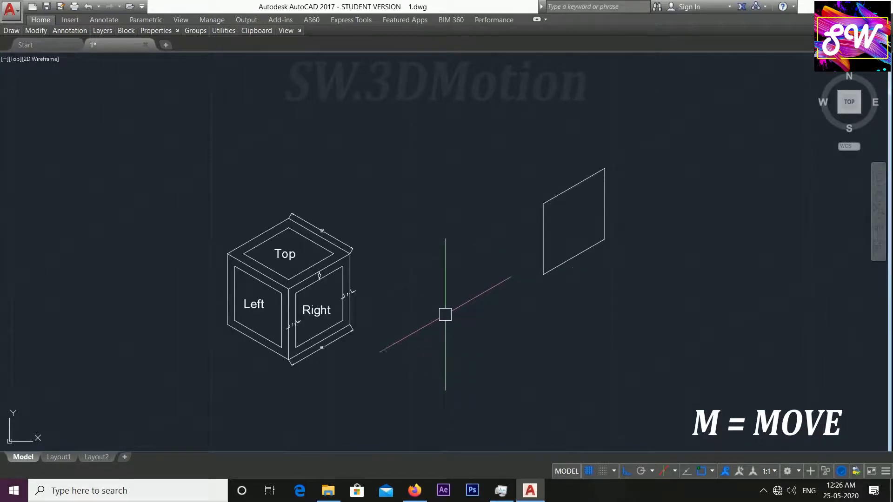
pyautogui.moveTo(444, 313); pyautogui.dragTo(468, 320, button='middle')
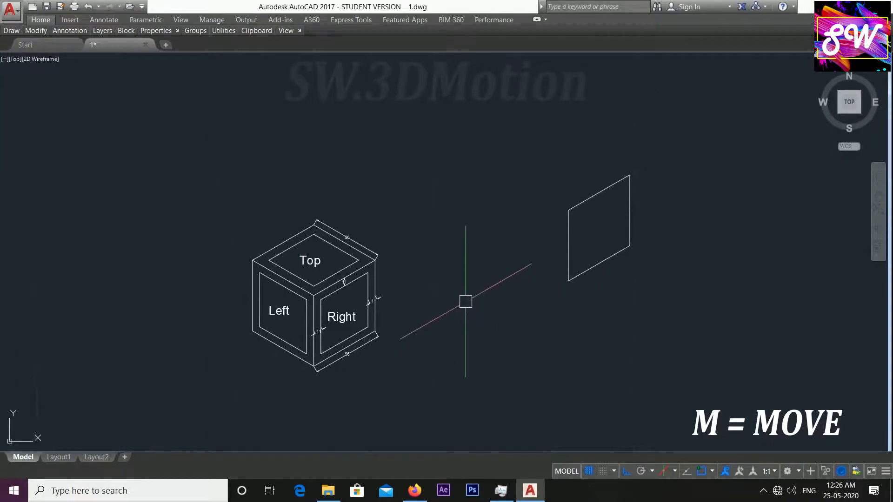
# Move the parallelogram back along the 210° direction, closer to the reference cube
pyautogui.scroll(2, 465, 301)
pyautogui.write('m')
pyautogui.press('Return')
pyautogui.click(702, 328)
pyautogui.click(782, 310)
pyautogui.click(820, 326)
pyautogui.click(596, 129)
pyautogui.press('Return')
pyautogui.click(563, 216)
pyautogui.click(478, 267)
# Point out the two outer edges meeting at the left corner of the reference cube's Top face by selecting and deselecting them
pyautogui.moveTo(469, 291); pyautogui.dragTo(472, 313, button='middle')
pyautogui.moveTo(397, 291); pyautogui.dragTo(408, 285, button='middle')
pyautogui.click(198, 214)
pyautogui.click(185, 279)
pyautogui.press('Escape')
pyautogui.moveTo(458, 266); pyautogui.dragTo(478, 285, button='middle')
# Draw a 96-unit line at 150° on isoplane Left from the new right face's upper right corner
pyautogui.write('l')
pyautogui.press('Return')
pyautogui.click(678, 183)
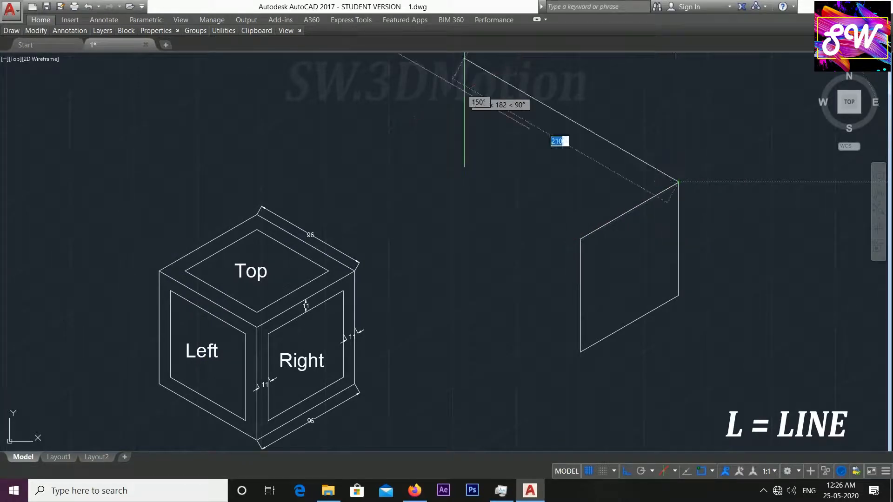
pyautogui.press('F5')
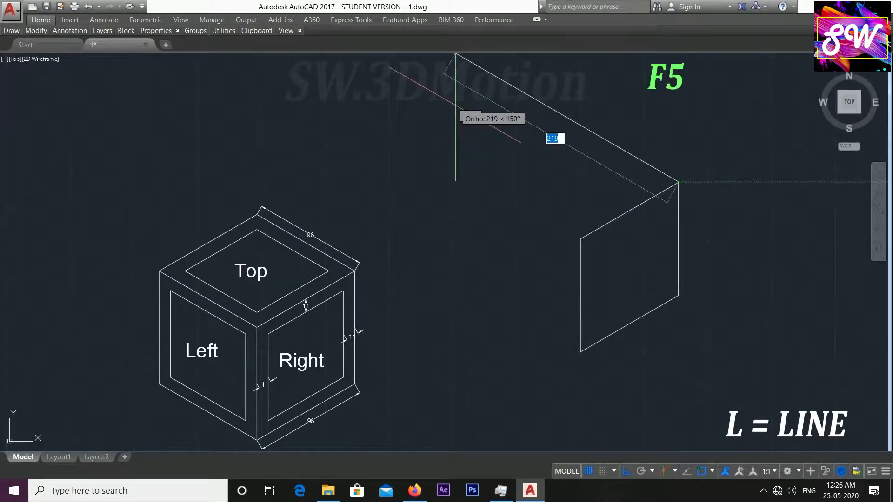
pyautogui.write('9')
pyautogui.write('6')
pyautogui.press('Return')
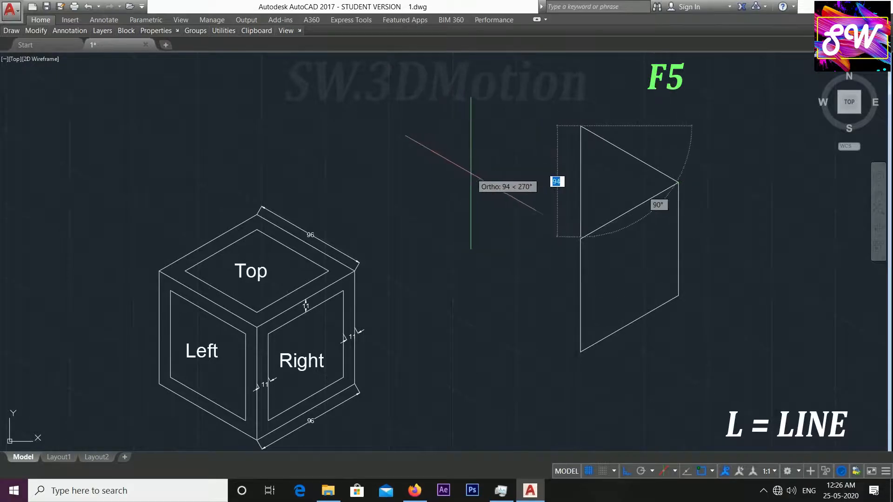
pyautogui.press('Escape')
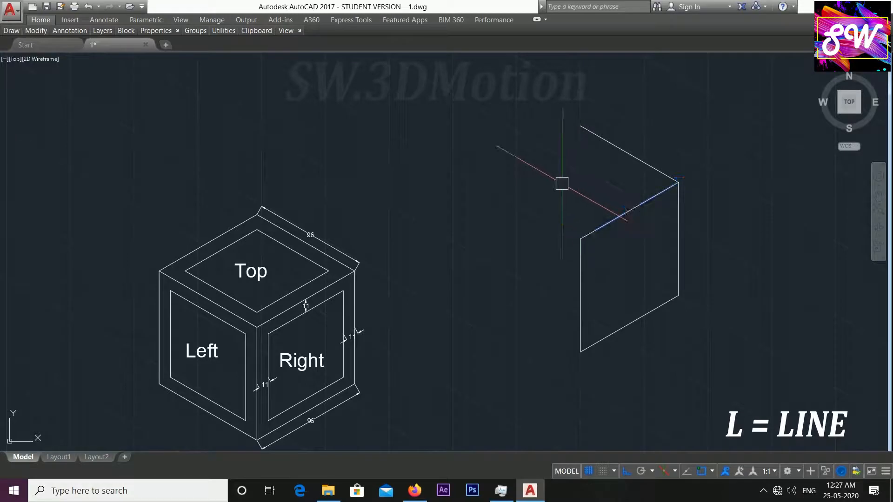
# Complete the top face on isoplane Top with a 96-unit line at 210° and a closing line to the right face's upper left corner
pyautogui.write('l')
pyautogui.press('Return')
pyautogui.click(580, 126)
pyautogui.press('F5')
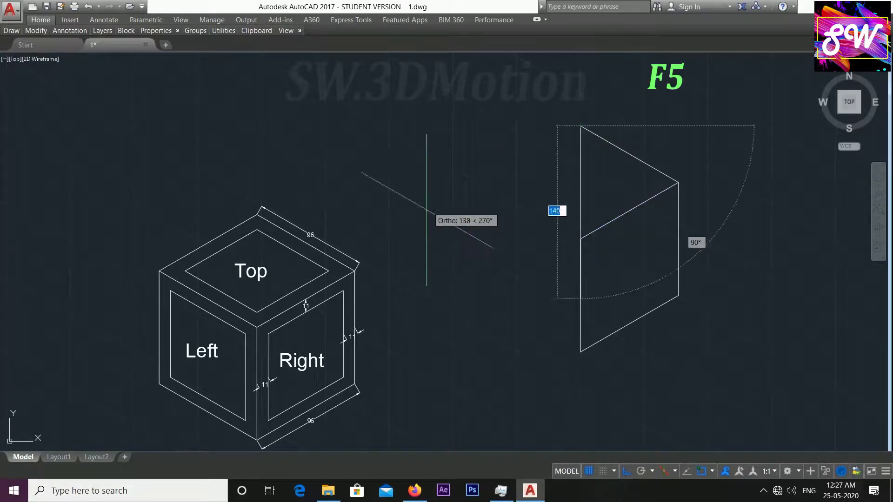
pyautogui.press('F5')
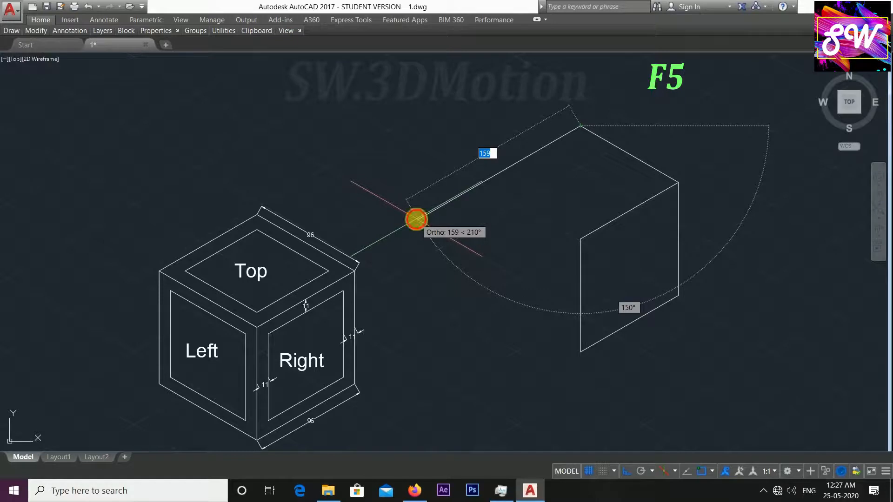
pyautogui.write('96')
pyautogui.press('Return')
pyautogui.click(580, 239)
pyautogui.press('Return')
# Complete the left face with a 96-unit line at 270° on isoplane Right and a closing line at 330° on isoplane Left
pyautogui.write('l')
pyautogui.press('Return')
pyautogui.click(483, 183)
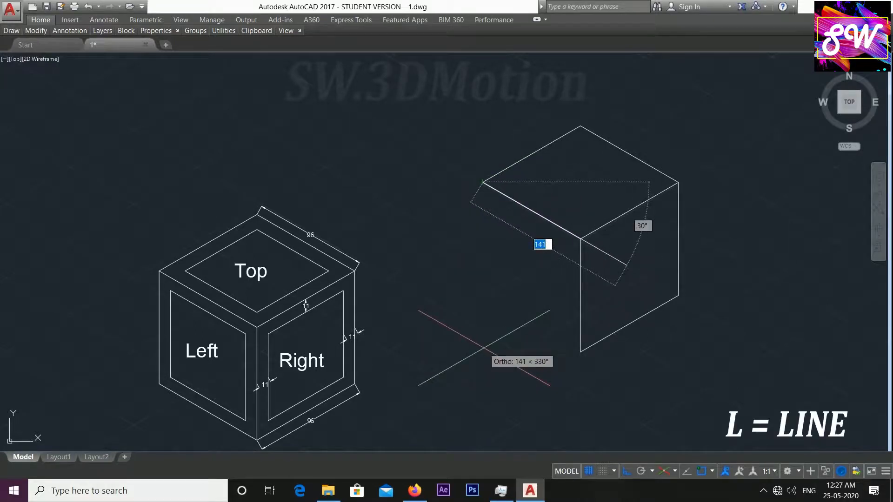
pyautogui.press('F5')
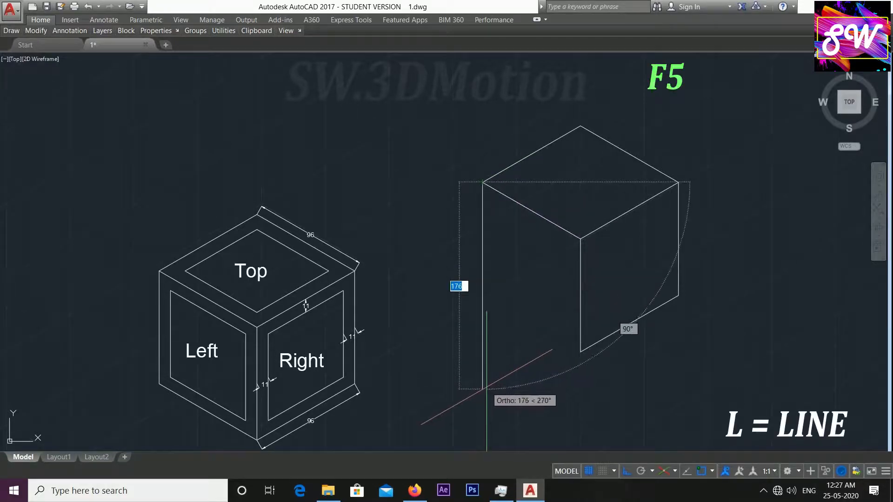
pyautogui.write('96')
pyautogui.press('Return')
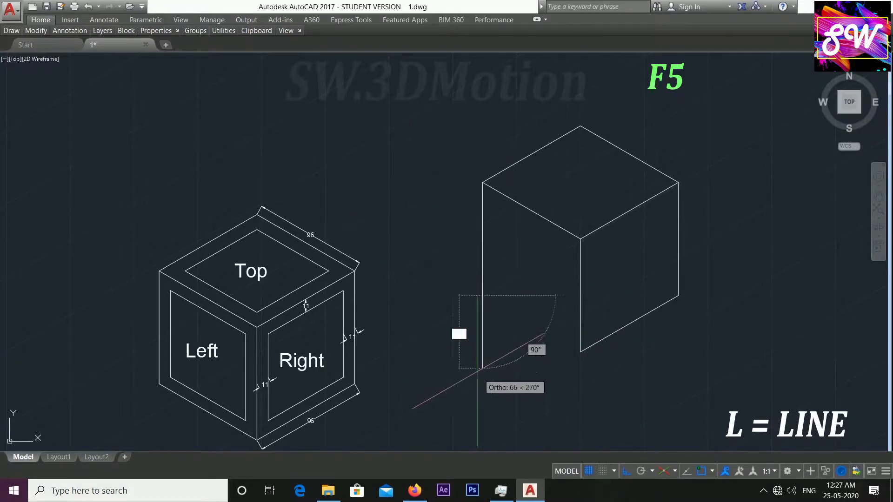
pyautogui.moveTo(493, 378); pyautogui.dragTo(481, 341, button='middle')
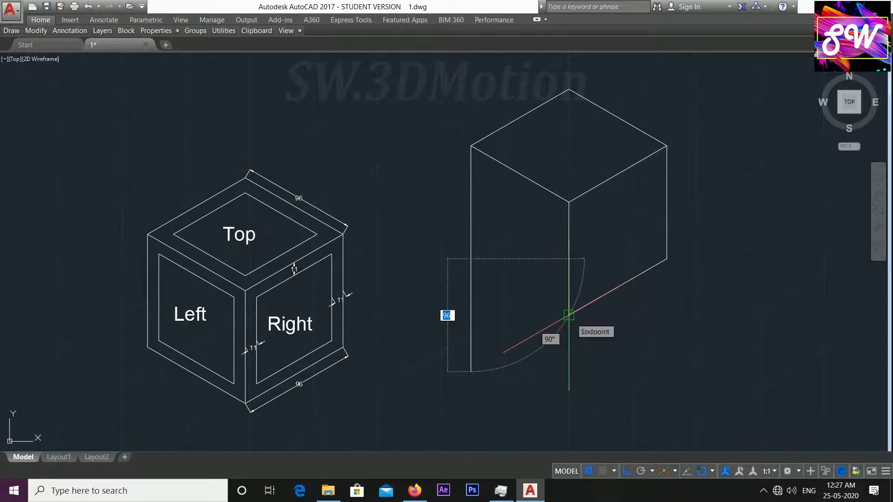
pyautogui.press('F5')
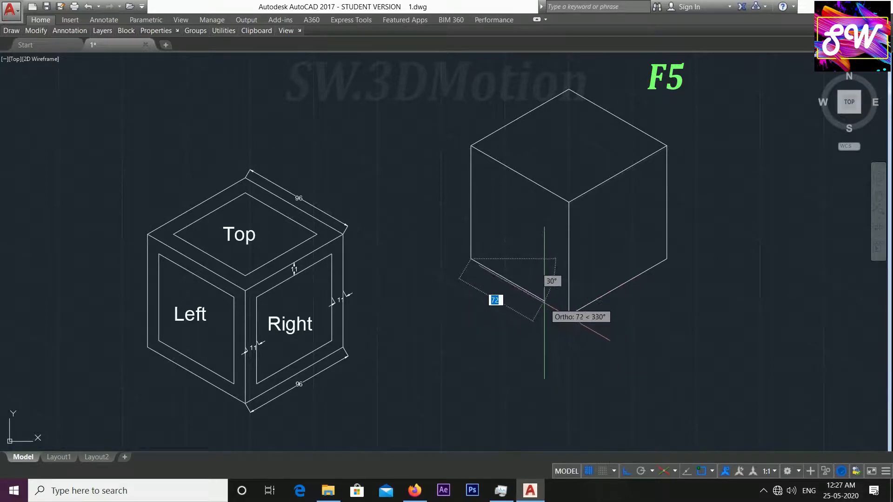
pyautogui.press('Escape')
pyautogui.moveTo(620, 271); pyautogui.dragTo(594, 310, button='middle')
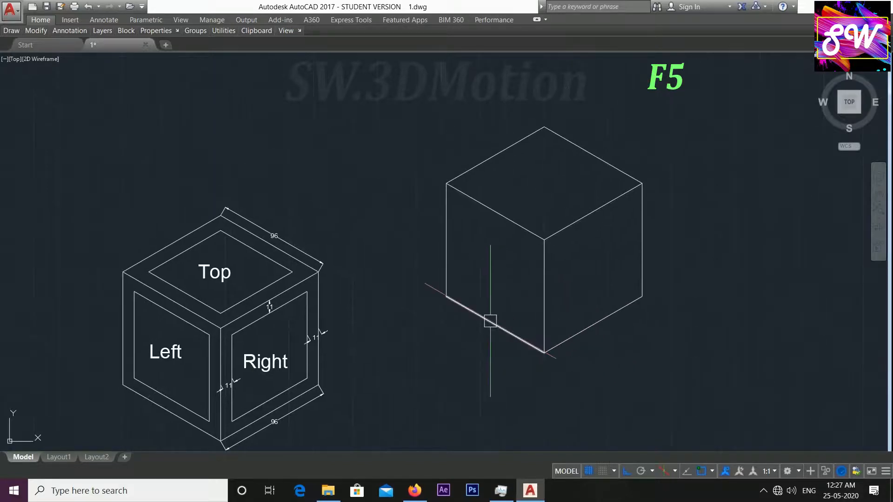
# Highlight the inner frame lines of the reference cube's Right face beside the 11-unit dimensions and clear the selection
pyautogui.moveTo(490, 321); pyautogui.dragTo(505, 306, button='middle')
pyautogui.moveTo(369, 297); pyautogui.dragTo(412, 259, button='middle')
pyautogui.scroll(4, 306, 354)
pyautogui.click(386, 317)
pyautogui.click(450, 238)
pyautogui.scroll(-2, 458, 208)
pyautogui.moveTo(458, 211); pyautogui.dragTo(455, 235, button='middle')
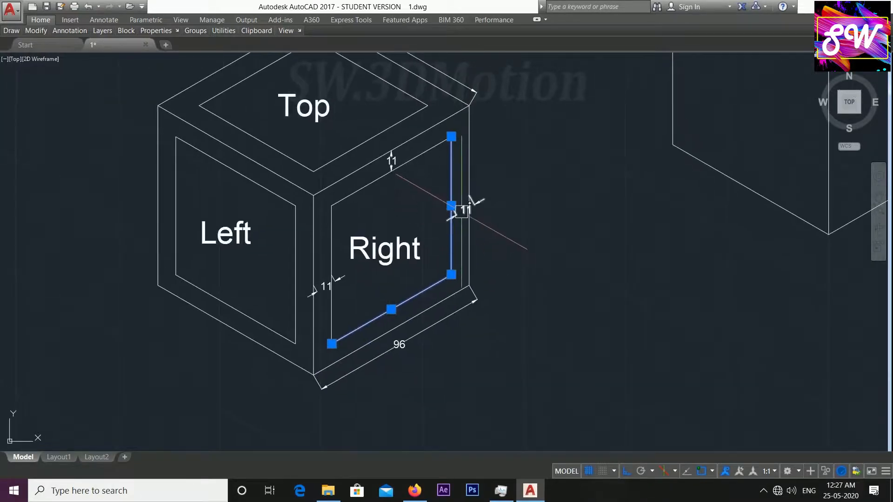
pyautogui.click(332, 230)
pyautogui.scroll(-2, 336, 230)
pyautogui.press('Escape')
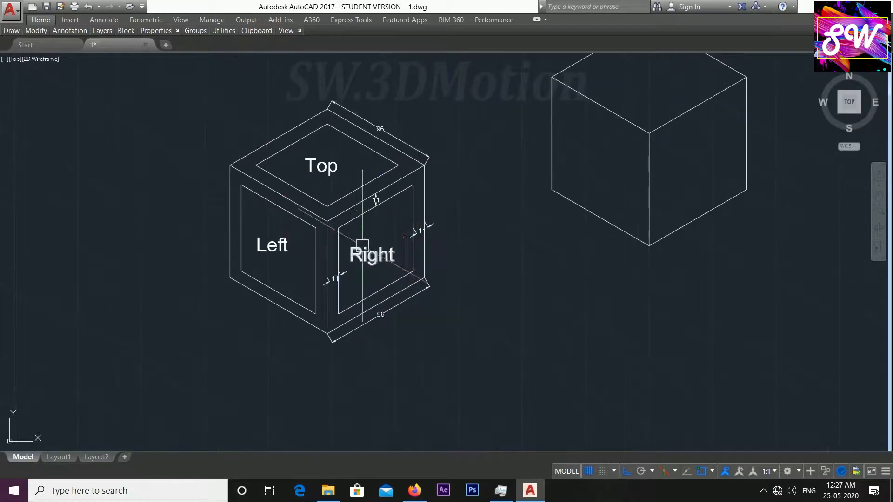
# Offset the four edges of the new cube's right face inward by 11 units
pyautogui.moveTo(398, 224); pyautogui.dragTo(264, 277, button='middle')
pyautogui.moveTo(579, 210); pyautogui.dragTo(588, 256, button='middle')
pyautogui.press('o')
pyautogui.press('Return')
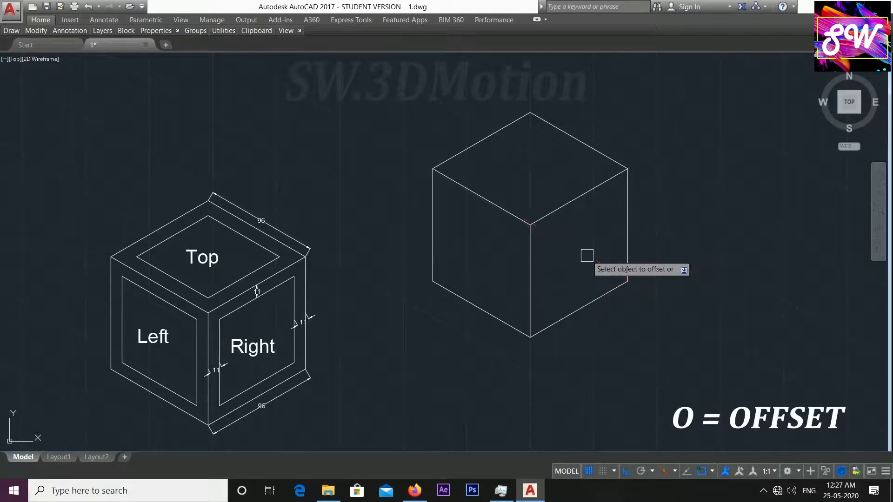
pyautogui.click(572, 202)
pyautogui.click(543, 229)
pyautogui.click(530, 285)
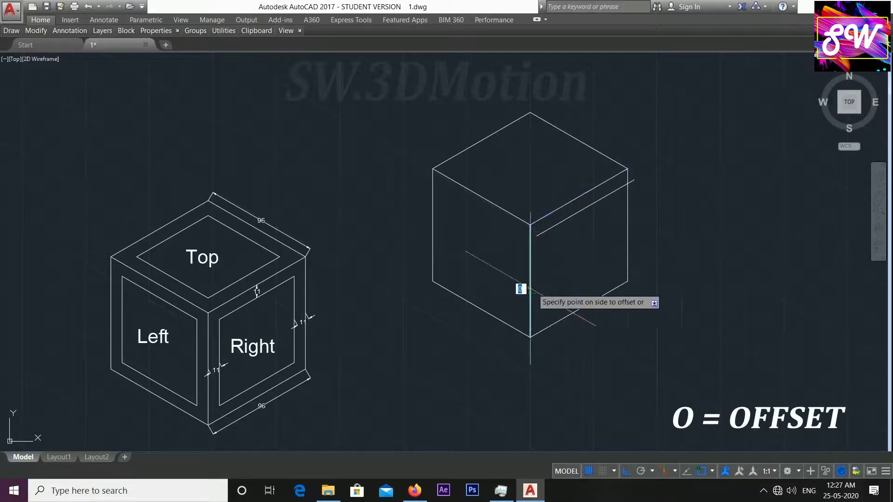
pyautogui.click(558, 246)
pyautogui.click(626, 237)
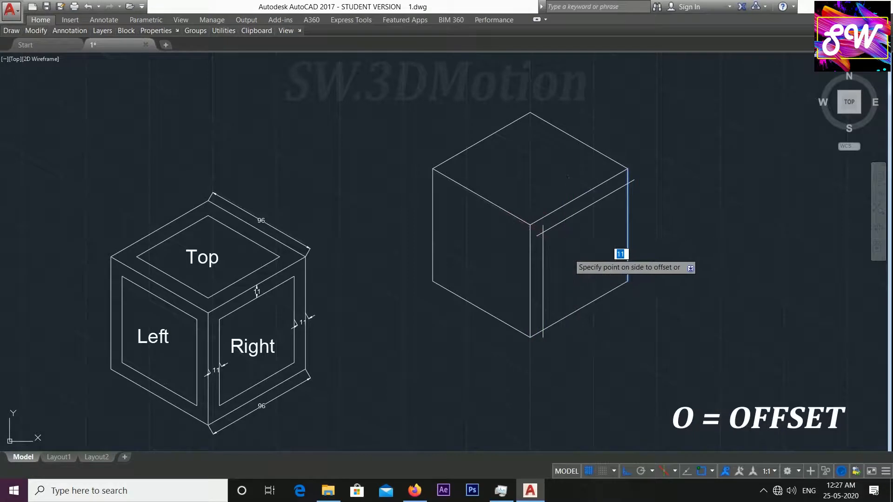
pyautogui.click(569, 254)
pyautogui.click(567, 314)
pyautogui.click(575, 255)
pyautogui.moveTo(575, 269); pyautogui.dragTo(569, 291, button='middle')
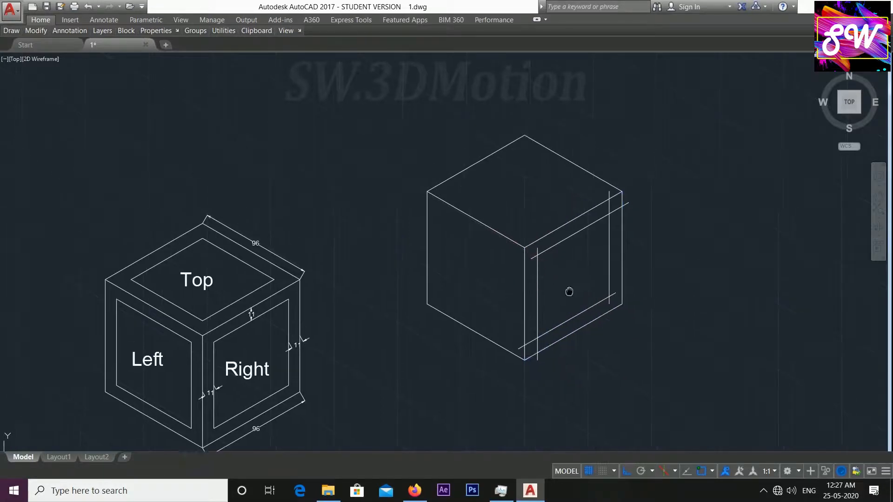
pyautogui.scroll(2, 569, 292)
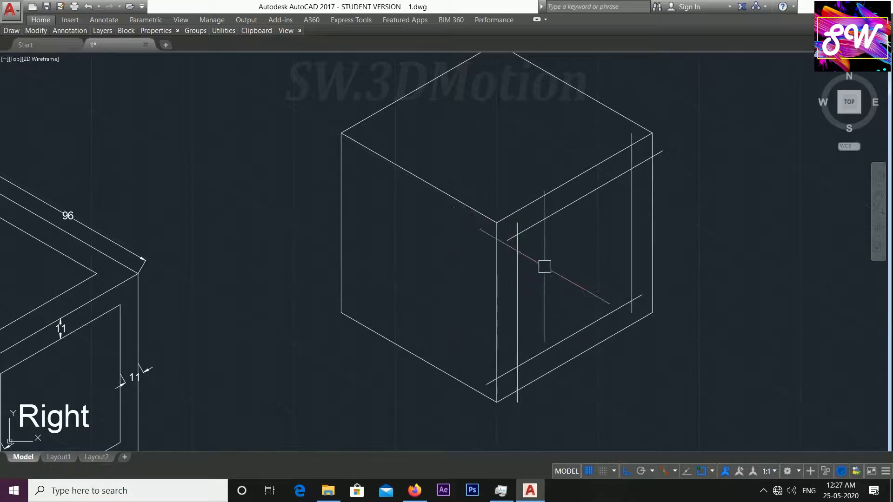
pyautogui.rightClick(545, 267)
pyautogui.press('Escape')
# Trim the overhanging offset lines at the corners of the right face's inner frame
pyautogui.write('trr')
pyautogui.press('Return')
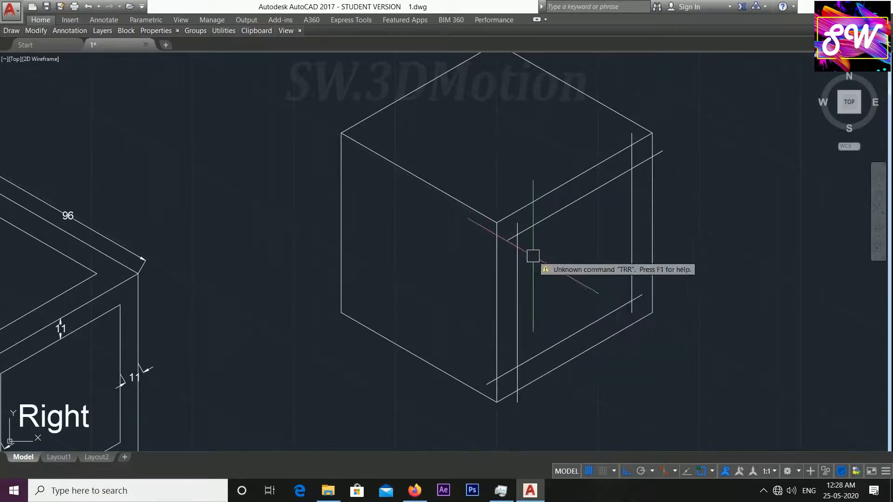
pyautogui.write('tr')
pyautogui.press('Return')
pyautogui.press('Return')
pyautogui.scroll(4, 514, 228)
pyautogui.scroll(-5, 500, 259)
pyautogui.scroll(4, 494, 256)
pyautogui.scroll(-4, 534, 285)
pyautogui.scroll(4, 558, 239)
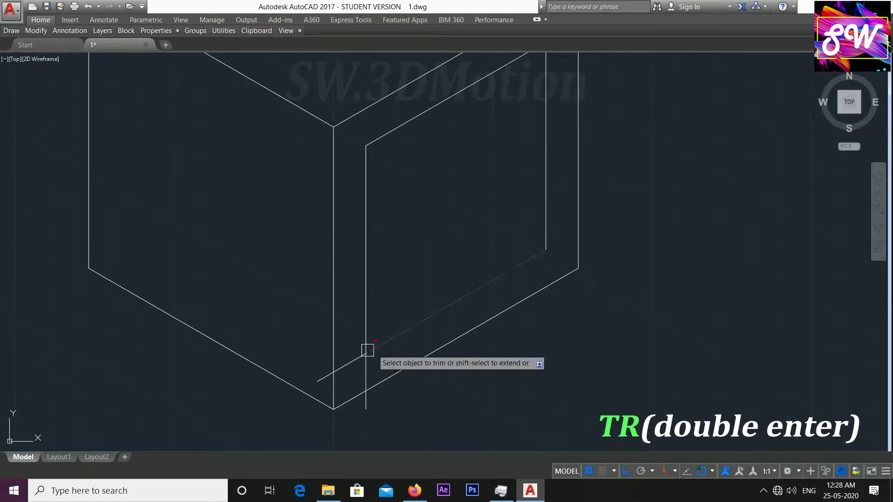
pyautogui.click(349, 363)
pyautogui.click(366, 370)
pyautogui.click(320, 383)
# Delete the leftover line pieces outside the right face's inner frame
pyautogui.scroll(-2, 396, 291)
pyautogui.moveTo(395, 291); pyautogui.dragTo(365, 376, button='middle')
pyautogui.scroll(2, 457, 182)
pyautogui.click(458, 188)
pyautogui.click(509, 216)
pyautogui.scroll(-2, 550, 210)
pyautogui.moveTo(549, 218); pyautogui.dragTo(584, 179, button='middle')
pyautogui.press('Delete')
# Offset the four edges of the new cube's left face inward by 11 units
pyautogui.moveTo(603, 242); pyautogui.dragTo(693, 282, button='middle')
pyautogui.moveTo(157, 329); pyautogui.dragTo(341, 228, button='middle')
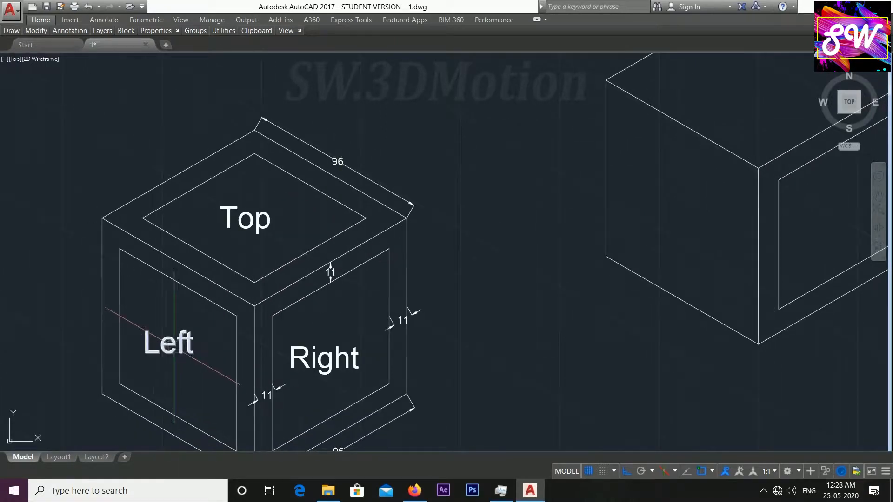
pyautogui.moveTo(699, 232); pyautogui.dragTo(515, 268, button='middle')
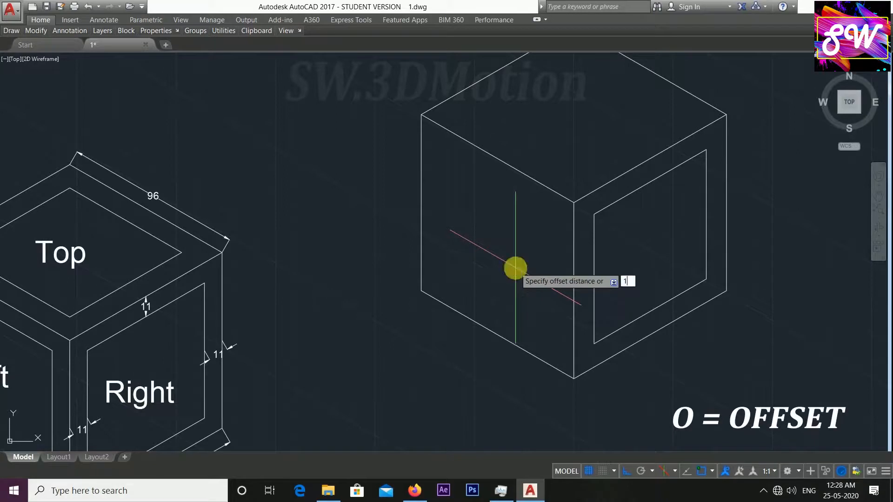
pyautogui.click(424, 214)
pyautogui.click(478, 223)
pyautogui.click(504, 162)
pyautogui.click(501, 209)
pyautogui.click(573, 251)
pyautogui.click(549, 279)
pyautogui.click(500, 337)
pyautogui.click(473, 309)
# Offset the four edges of the new cube's top face inward by the same 11 units
pyautogui.moveTo(508, 254); pyautogui.dragTo(443, 358, button='middle')
pyautogui.click(465, 155)
pyautogui.click(486, 186)
pyautogui.click(456, 274)
pyautogui.click(459, 258)
pyautogui.click(581, 263)
pyautogui.click(535, 278)
pyautogui.click(565, 161)
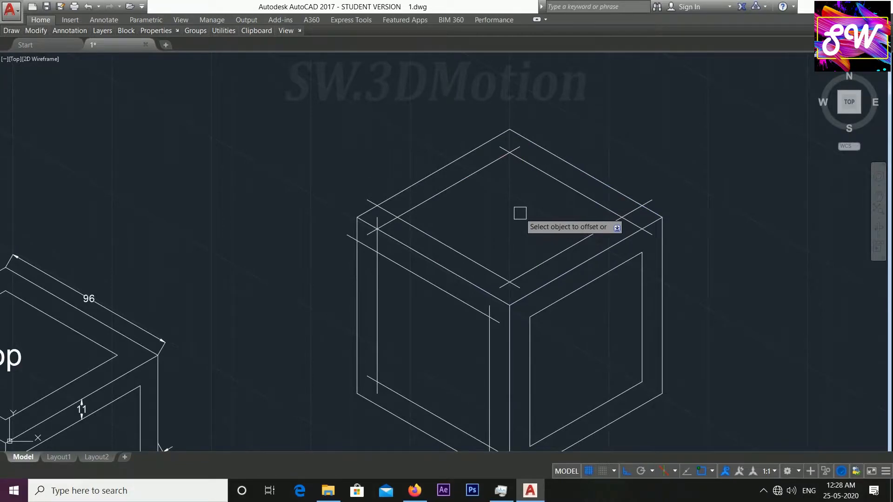
pyautogui.scroll(-3, 560, 186)
pyautogui.scroll(3, 572, 185)
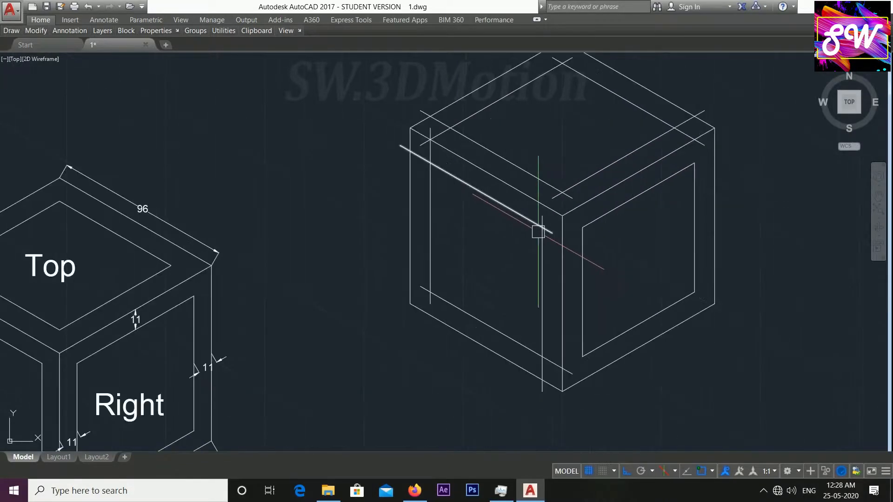
# Trim the overhanging offset lines at the corners of the left face's inner frame
pyautogui.write('r')
pyautogui.press('Return')
pyautogui.press('Return')
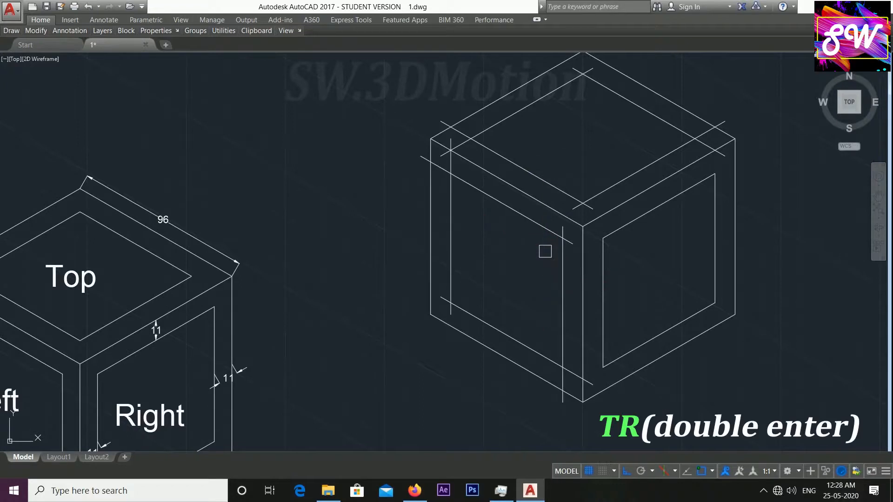
pyautogui.scroll(2, 447, 184)
pyautogui.click(437, 157)
pyautogui.moveTo(448, 221); pyautogui.dragTo(428, 134, button='middle')
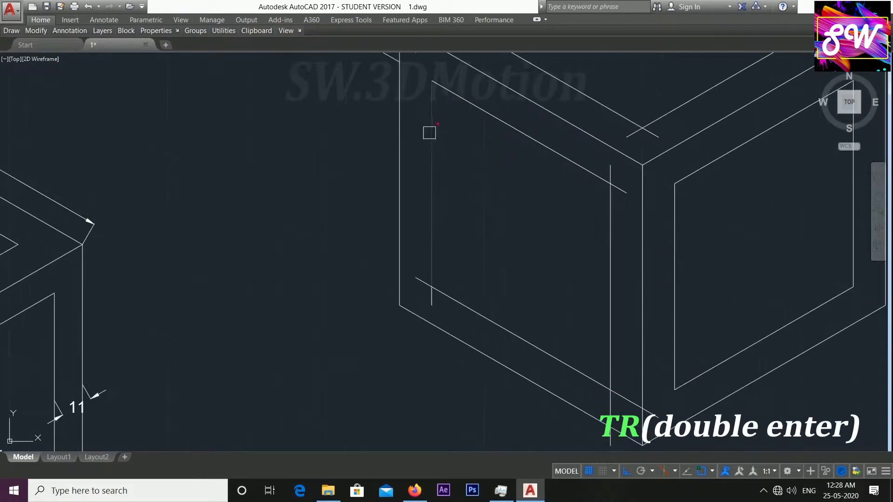
pyautogui.click(418, 288)
pyautogui.click(429, 305)
pyautogui.moveTo(581, 372); pyautogui.dragTo(505, 300, button='middle')
pyautogui.click(544, 323)
pyautogui.click(534, 336)
pyautogui.scroll(2, 538, 243)
pyautogui.moveTo(537, 243); pyautogui.dragTo(556, 380, button='middle')
pyautogui.click(574, 187)
pyautogui.click(552, 152)
# Trim the overhanging offset lines at all four corners of the top face's inner frame
pyautogui.scroll(-2, 568, 248)
pyautogui.moveTo(568, 249); pyautogui.dragTo(505, 384, button='middle')
pyautogui.scroll(4, 462, 265)
pyautogui.click(301, 221)
pyautogui.click(302, 252)
pyautogui.scroll(-2, 445, 252)
pyautogui.click(556, 348)
pyautogui.click(538, 348)
pyautogui.moveTo(544, 314); pyautogui.dragTo(516, 402, button='middle')
pyautogui.scroll(4, 533, 211)
pyautogui.click(532, 231)
pyautogui.click(472, 229)
pyautogui.scroll(-6, 466, 176)
pyautogui.scroll(4, 576, 251)
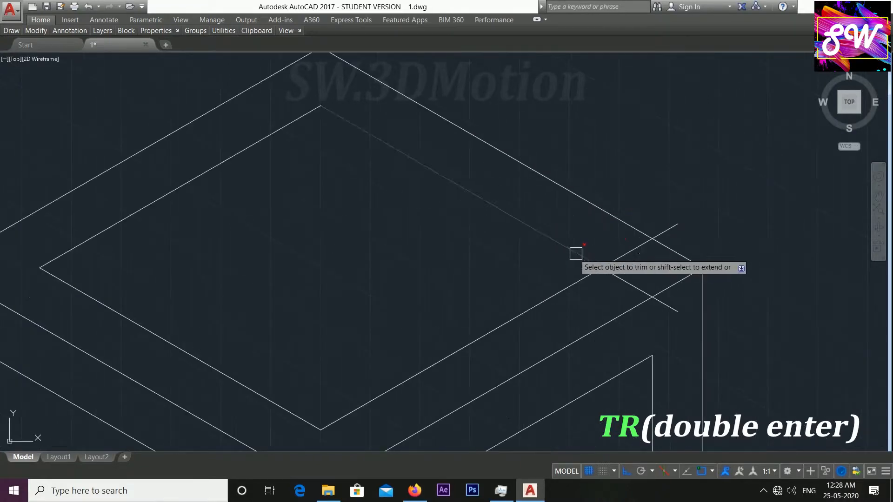
pyautogui.click(631, 252)
pyautogui.click(627, 279)
# Delete the leftover line stubs outside the inner frames of the top and left faces
pyautogui.scroll(-3, 613, 195)
pyautogui.moveTo(633, 193); pyautogui.dragTo(628, 141, button='middle')
pyautogui.press('Escape')
pyautogui.write('t')
pyautogui.press('Escape')
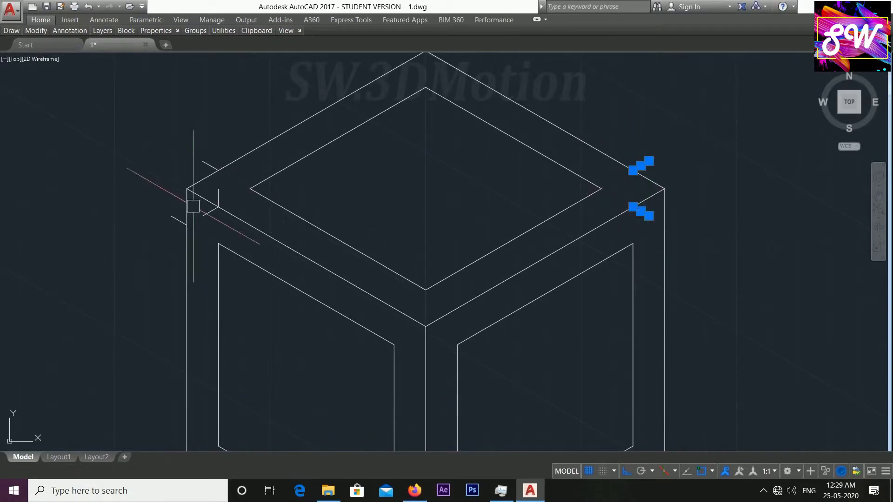
pyautogui.click(219, 188)
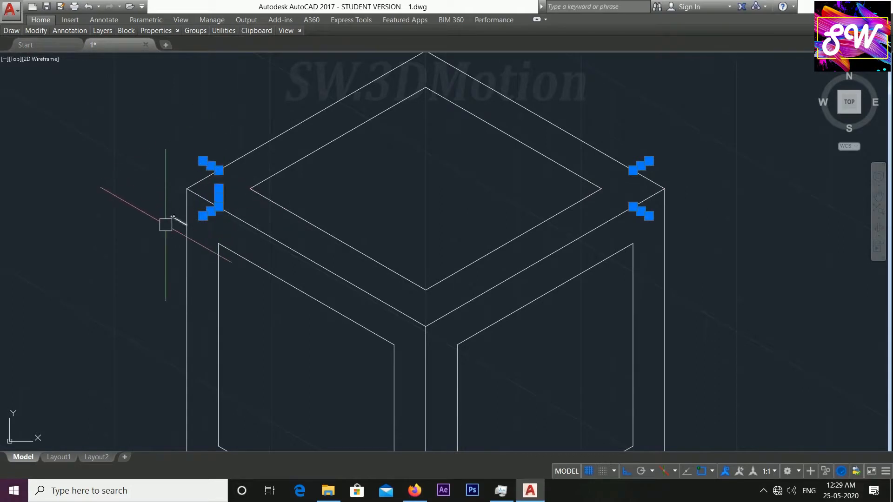
pyautogui.scroll(-4, 236, 239)
pyautogui.scroll(4, 343, 360)
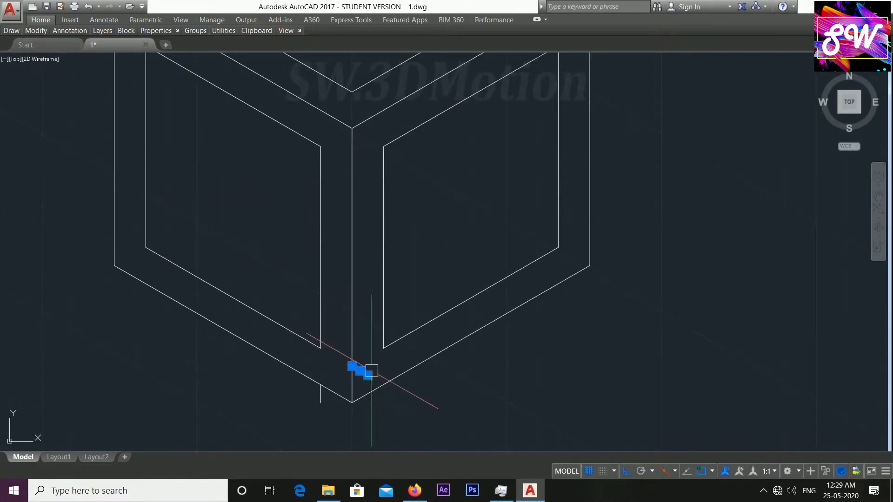
pyautogui.press('Escape')
pyautogui.scroll(-4, 498, 305)
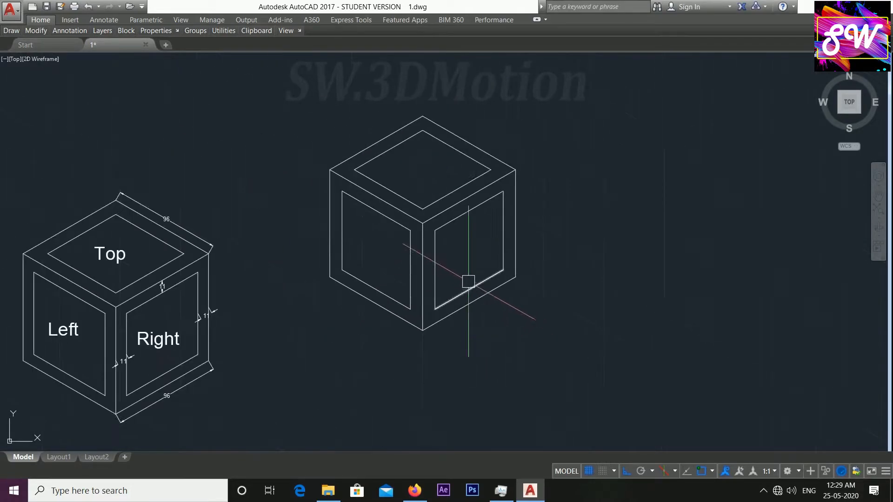
# Examine the dimensions on the reference cube, highlighting the 11-unit ones on its Right face, and clear the selection
pyautogui.moveTo(347, 328); pyautogui.dragTo(440, 279, button='middle')
pyautogui.moveTo(224, 305); pyautogui.dragTo(321, 293, button='middle')
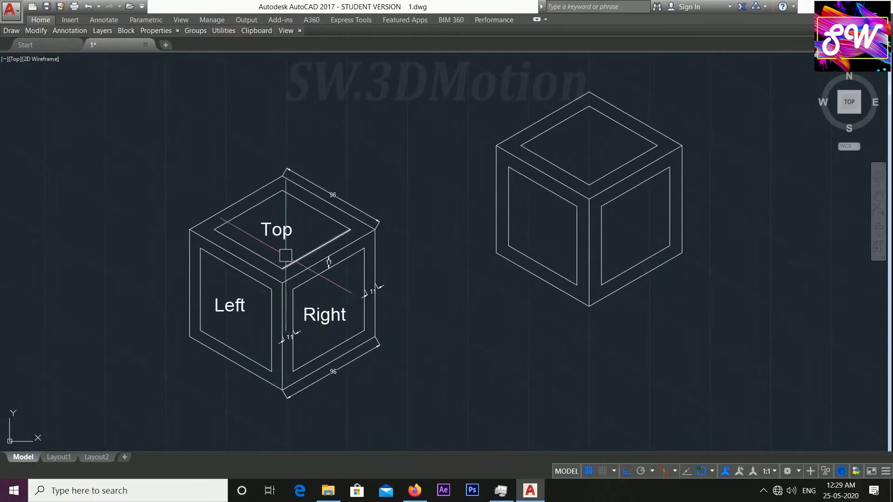
pyautogui.moveTo(351, 329); pyautogui.dragTo(331, 331, button='middle')
pyautogui.scroll(2, 305, 383)
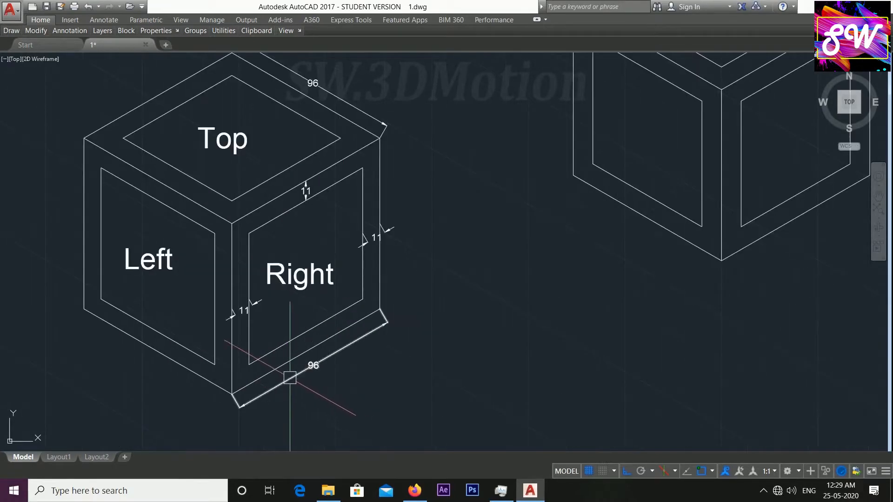
pyautogui.click(362, 242)
pyautogui.click(305, 190)
pyautogui.press('Escape')
pyautogui.moveTo(635, 296)
pyautogui.mouseDown(button='middle')
pyautogui.moveTo(581, 283)
pyautogui.moveTo(516, 293)
pyautogui.moveTo(504, 308)
pyautogui.mouseUp(button='middle')
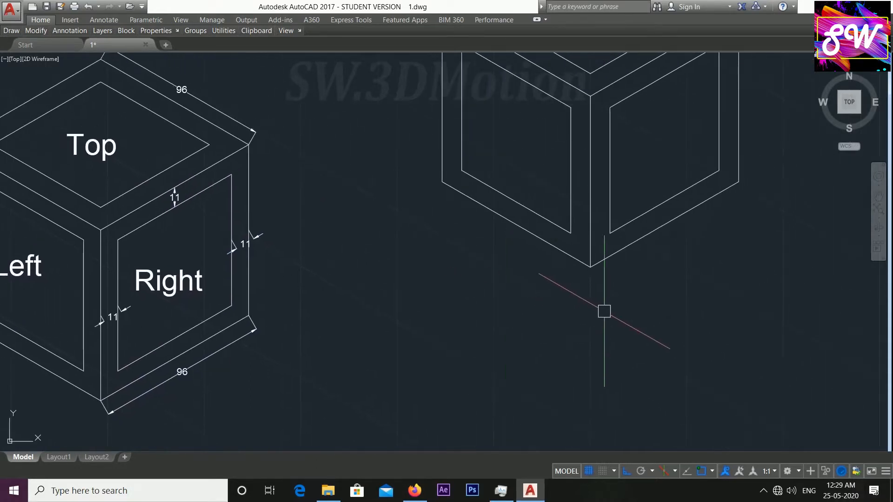
# With Ortho off, use DIM to place an aligned dimension below the lower edge of the new cube's right face
pyautogui.write('dim')
pyautogui.press('Return')
pyautogui.moveTo(602, 313); pyautogui.dragTo(548, 430, button='middle')
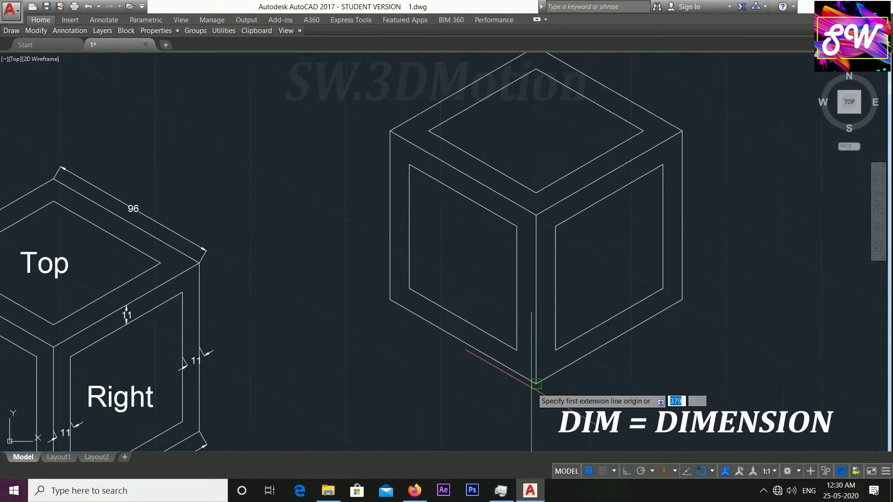
pyautogui.click(536, 383)
pyautogui.click(682, 300)
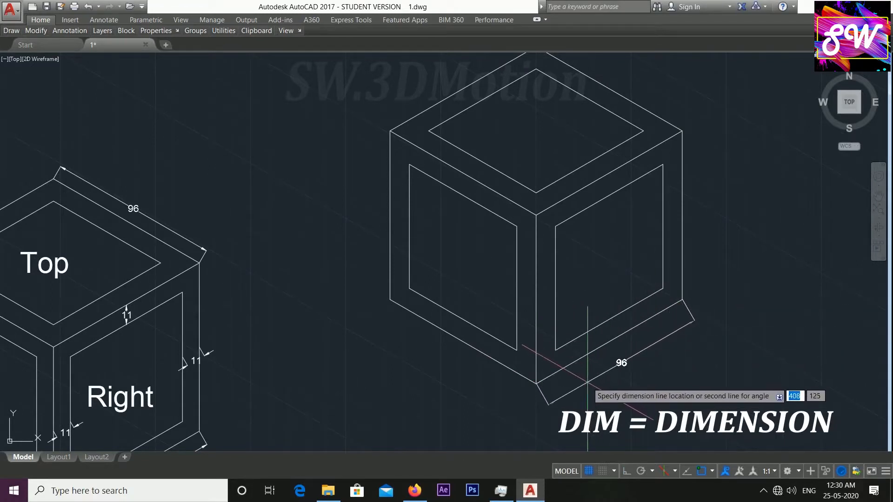
pyautogui.moveTo(597, 381)
pyautogui.mouseDown(button='middle')
pyautogui.moveTo(587, 339)
pyautogui.moveTo(582, 361)
pyautogui.mouseUp(button='middle')
pyautogui.scroll(2, 588, 344)
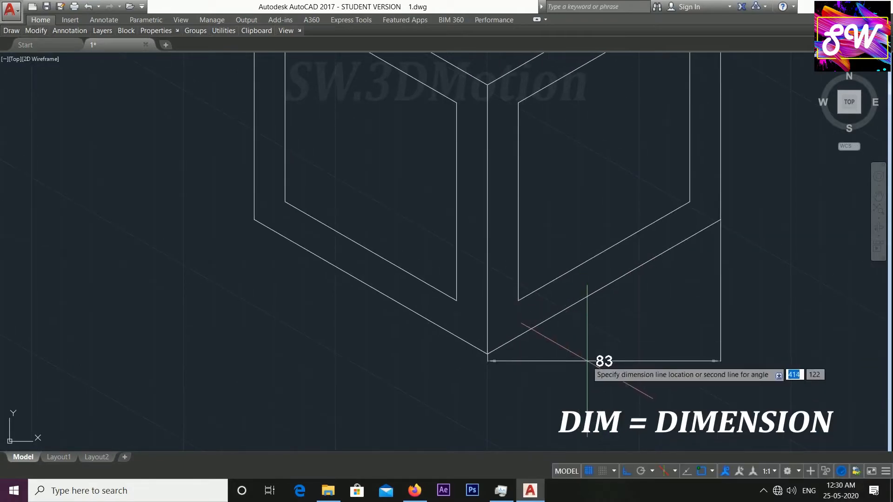
pyautogui.press('F8')
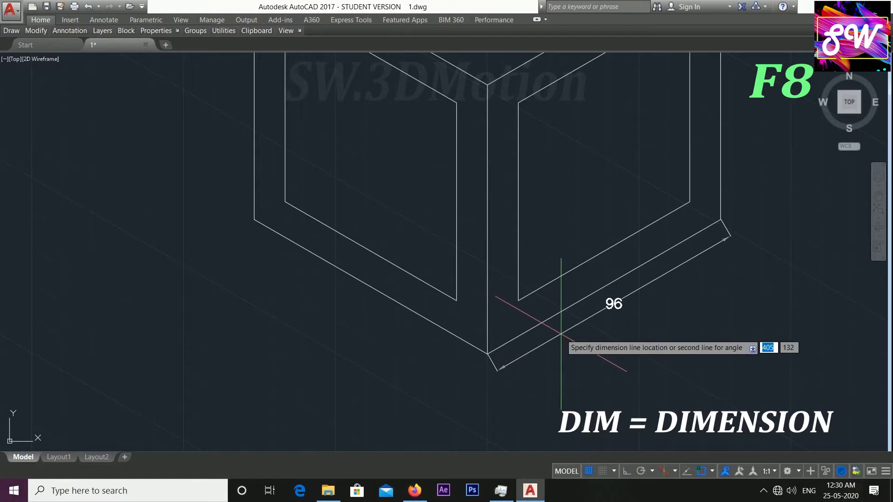
pyautogui.click(561, 334)
# Dimension the gap between the right face's inner frame and the cube's outer right edge
pyautogui.moveTo(633, 342); pyautogui.dragTo(576, 414, button='middle')
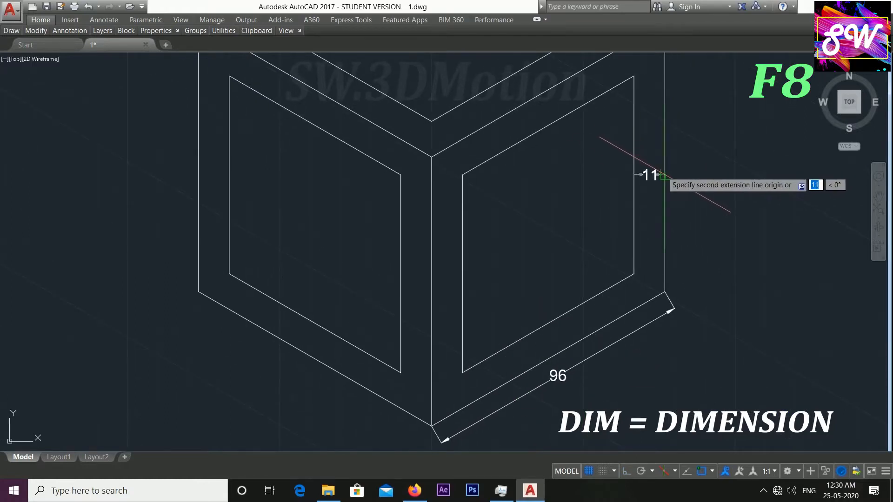
pyautogui.scroll(4, 661, 167)
pyautogui.moveTo(664, 161); pyautogui.dragTo(654, 218, button='middle')
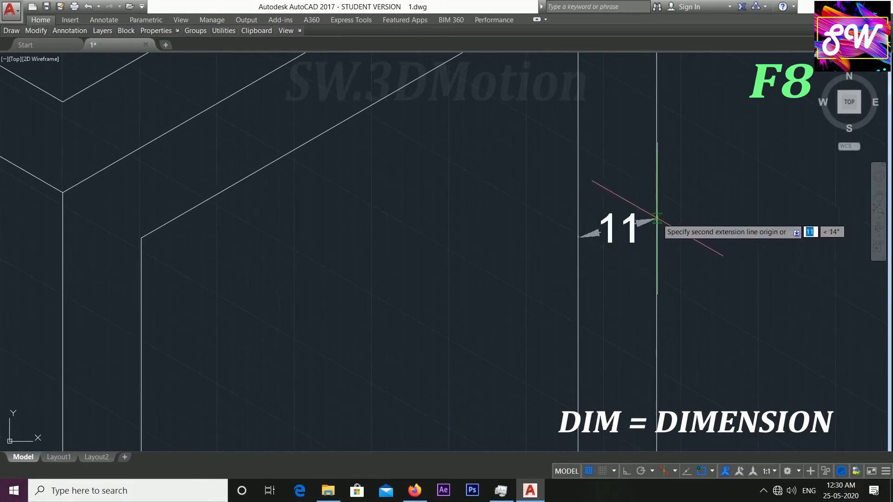
pyautogui.click(656, 237)
pyautogui.click(637, 257)
pyautogui.scroll(-3, 642, 210)
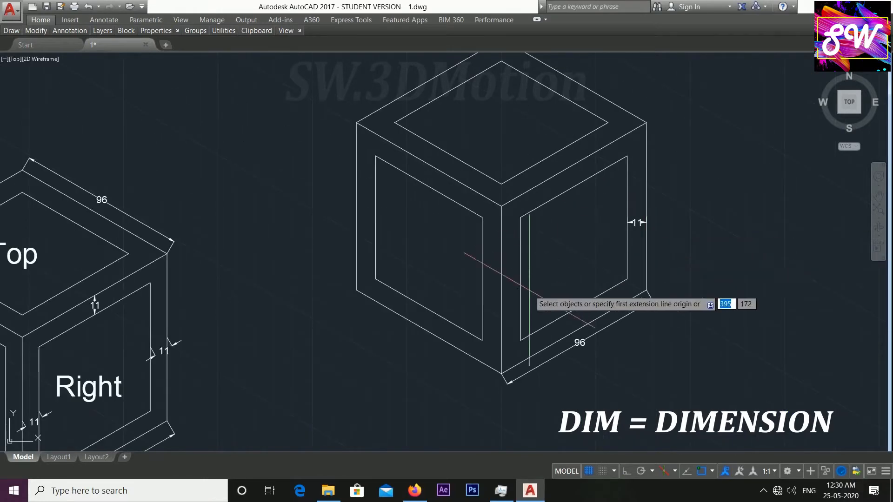
# Dimension the gap between the cube's central vertical edge and the right face's inner frame
pyautogui.scroll(1, 527, 286)
pyautogui.click(515, 274)
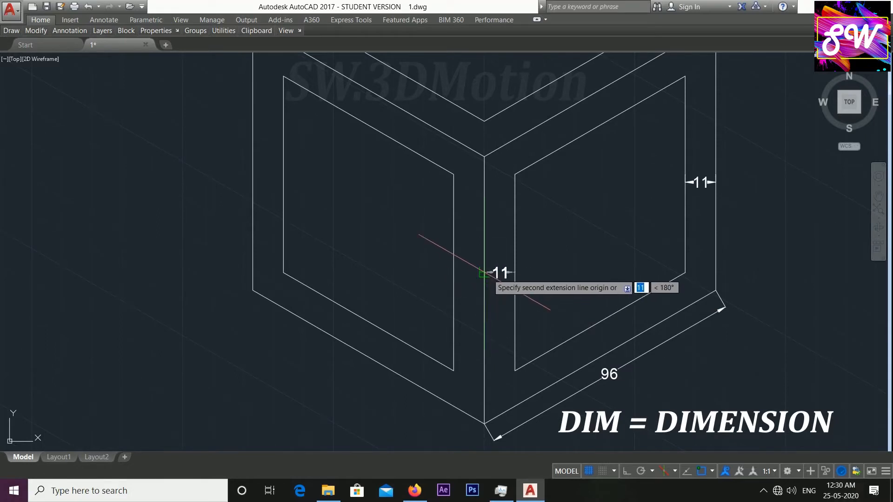
pyautogui.click(495, 274)
pyautogui.scroll(-3, 544, 248)
# Add an aligned dimension along the upper right edge of the new cube's top face
pyautogui.scroll(2, 606, 240)
pyautogui.moveTo(606, 241); pyautogui.dragTo(579, 314, button='middle')
pyautogui.click(475, 145)
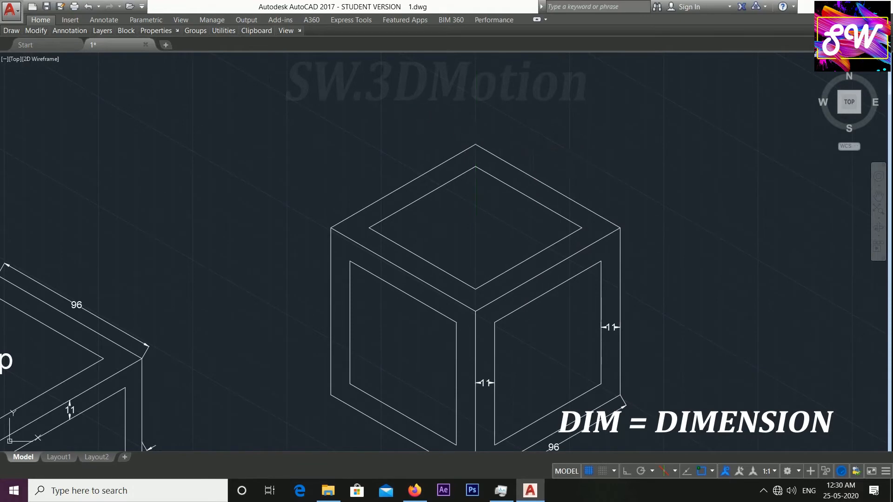
pyautogui.click(623, 229)
pyautogui.click(609, 211)
pyautogui.scroll(-4, 628, 172)
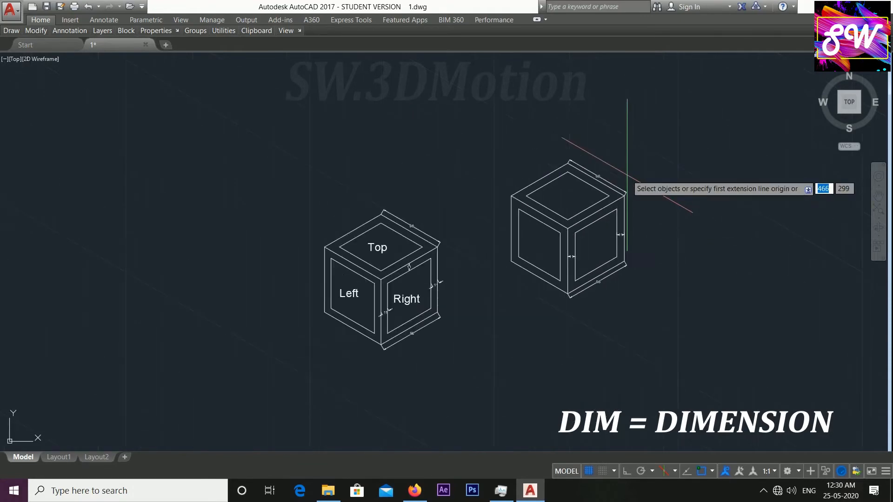
pyautogui.scroll(2, 641, 226)
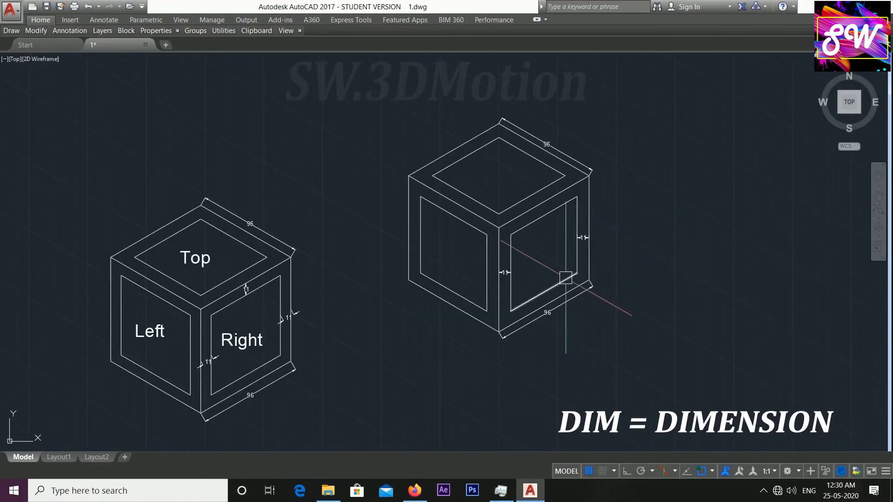
pyautogui.moveTo(583, 298); pyautogui.dragTo(604, 292, button='middle')
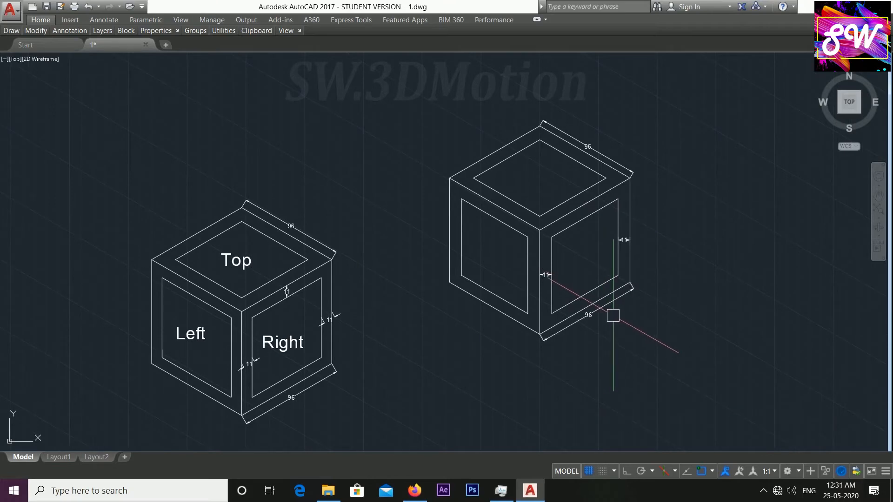
pyautogui.moveTo(554, 325); pyautogui.dragTo(503, 312, button='middle')
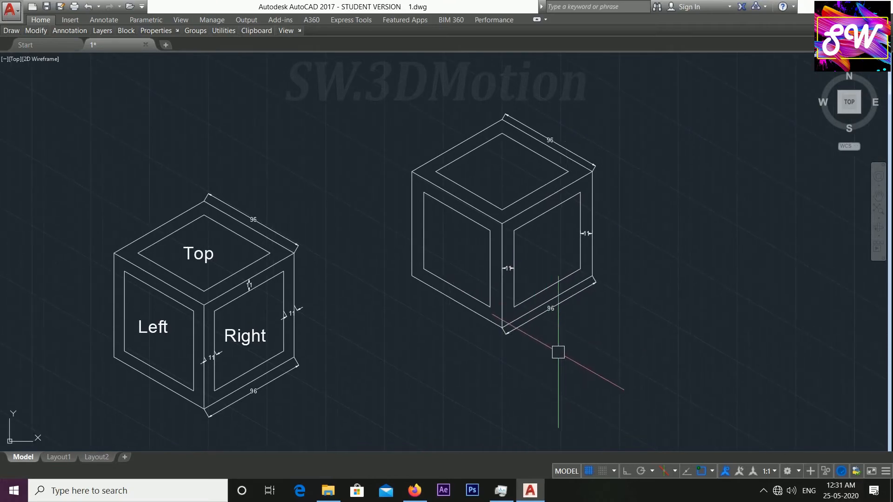
pyautogui.moveTo(558, 352); pyautogui.dragTo(565, 352, button='middle')
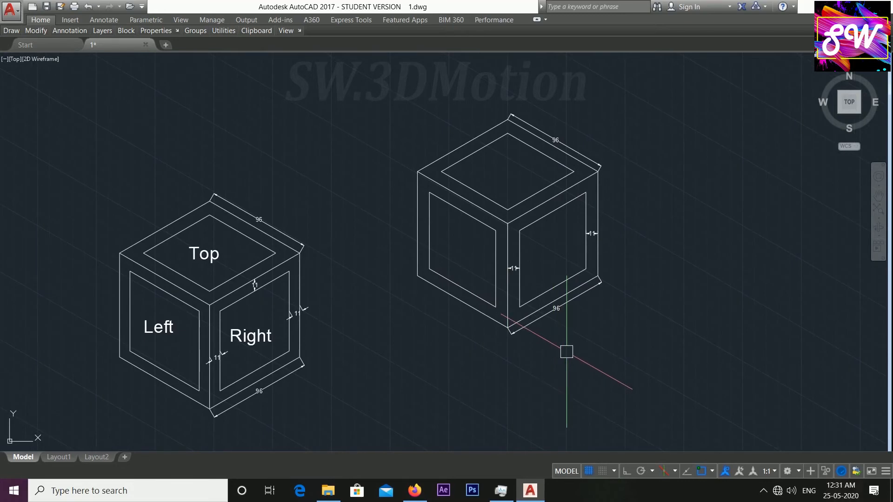
pyautogui.moveTo(566, 351)
pyautogui.mouseDown(button='middle')
pyautogui.moveTo(515, 353)
pyautogui.moveTo(578, 358)
pyautogui.mouseUp(button='middle')
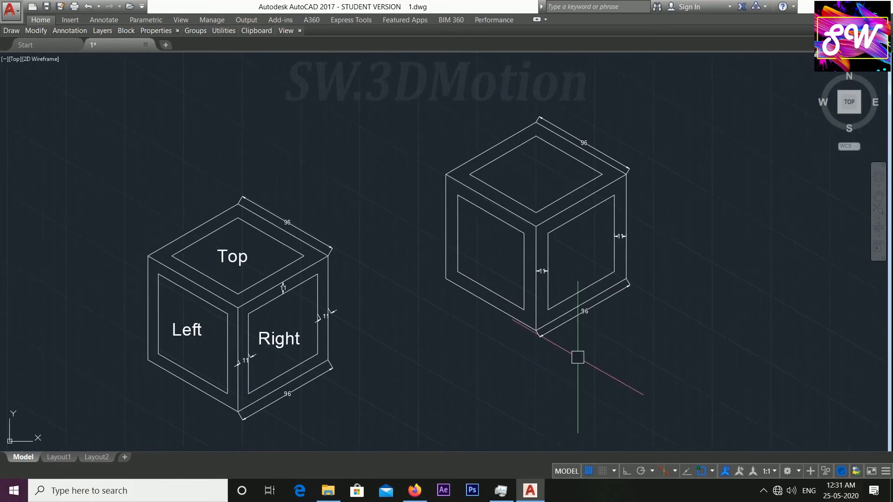